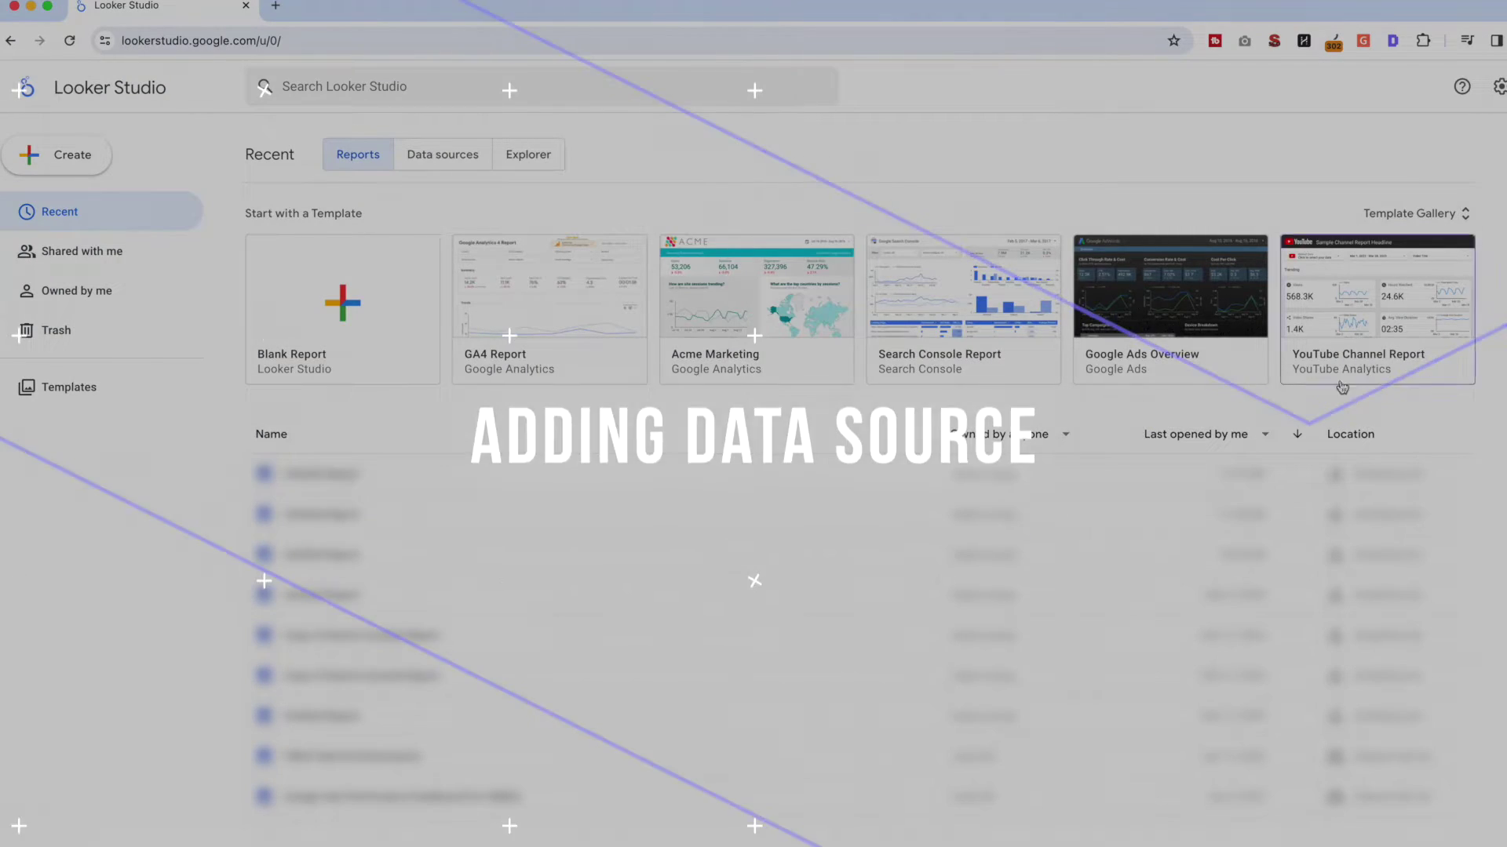
Create a blank report and add the Search Console Site Impression table of the first listed site as its data source
left_click(350, 332)
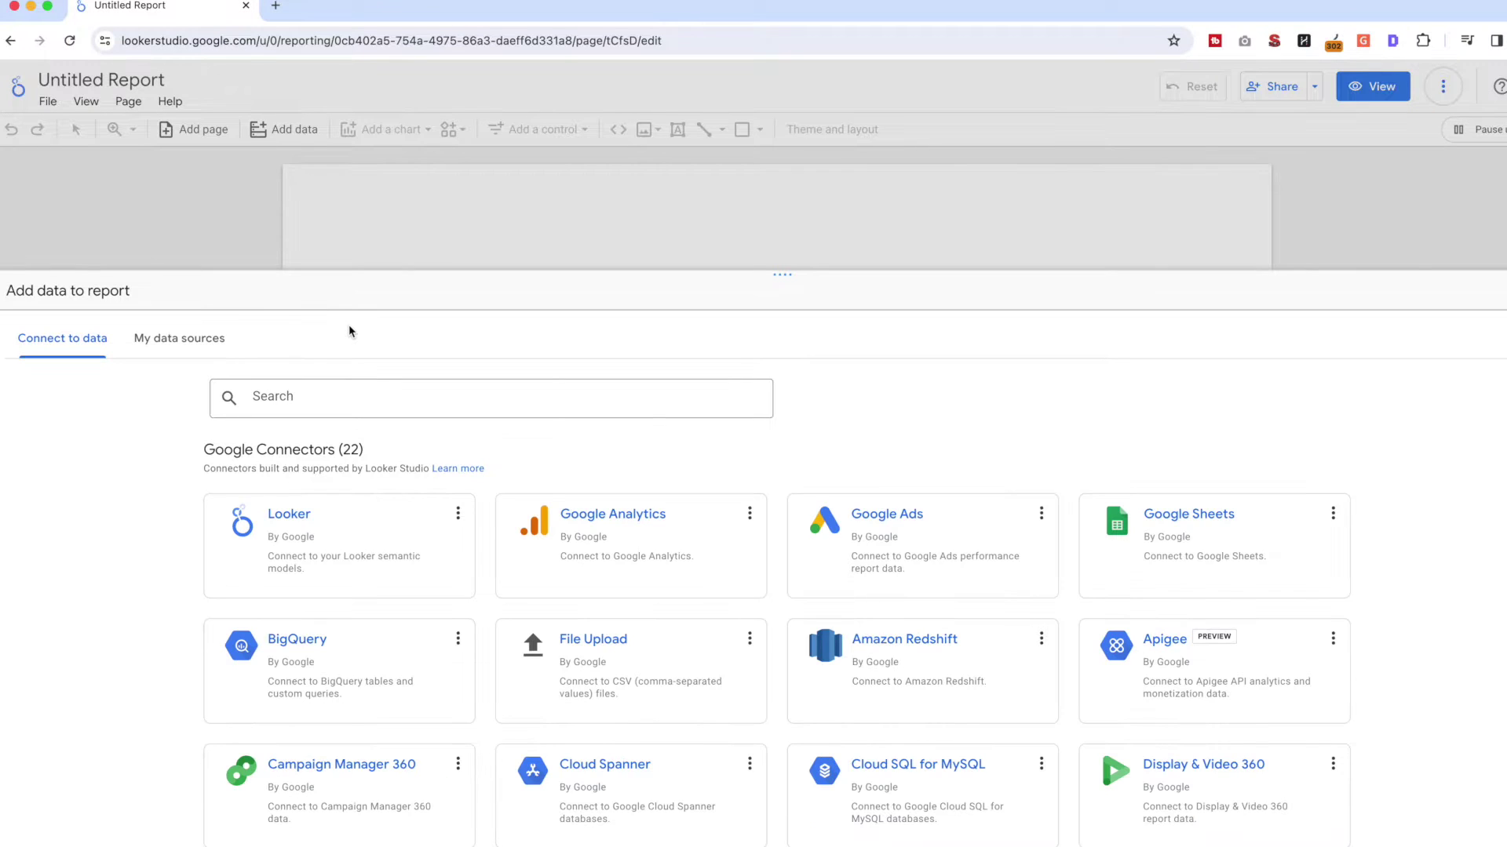
left_click(377, 398)
type("search")
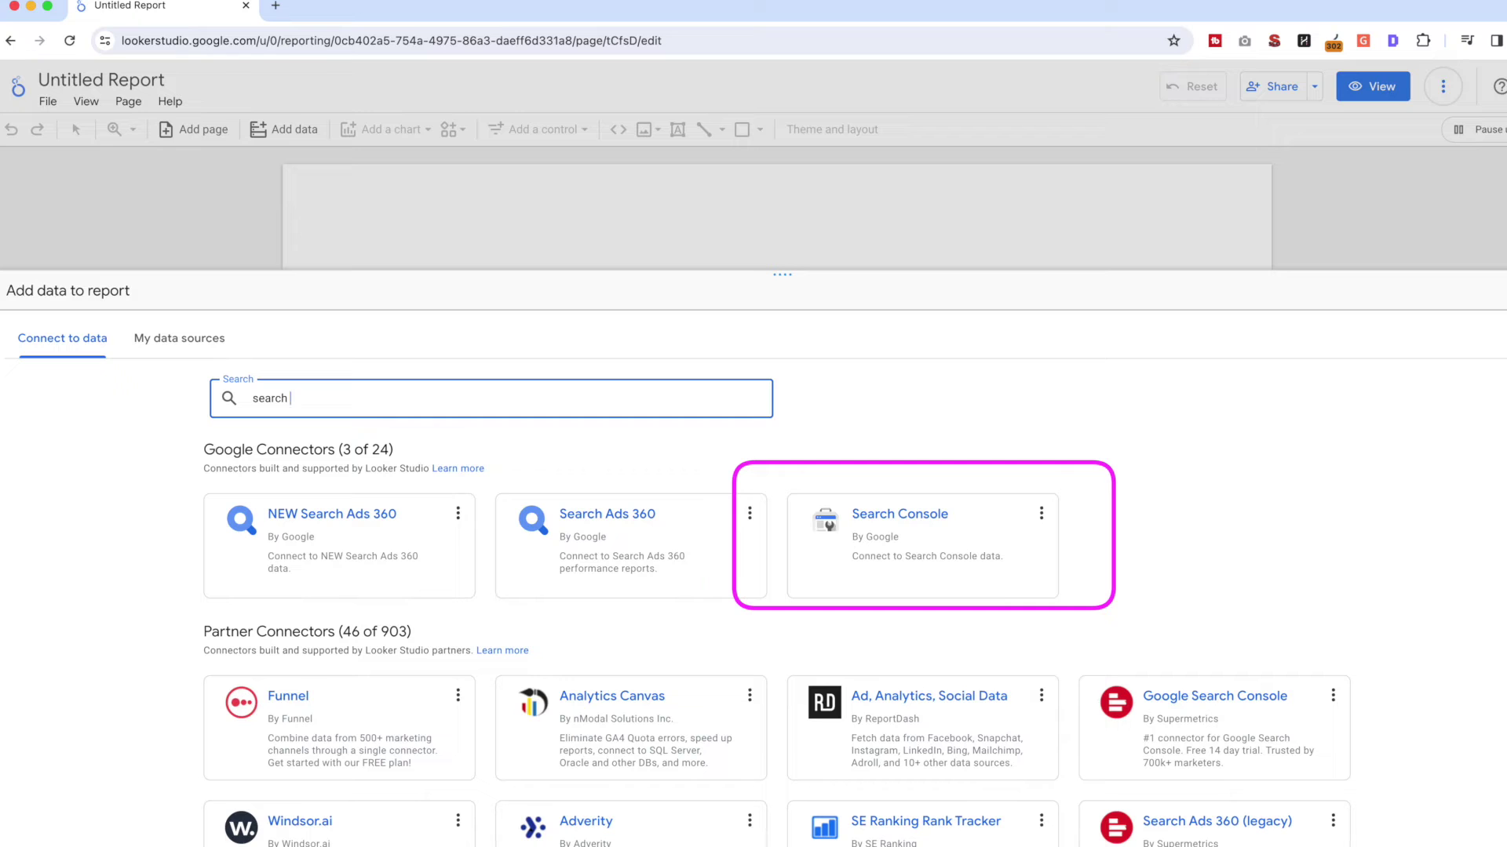
left_click(987, 554)
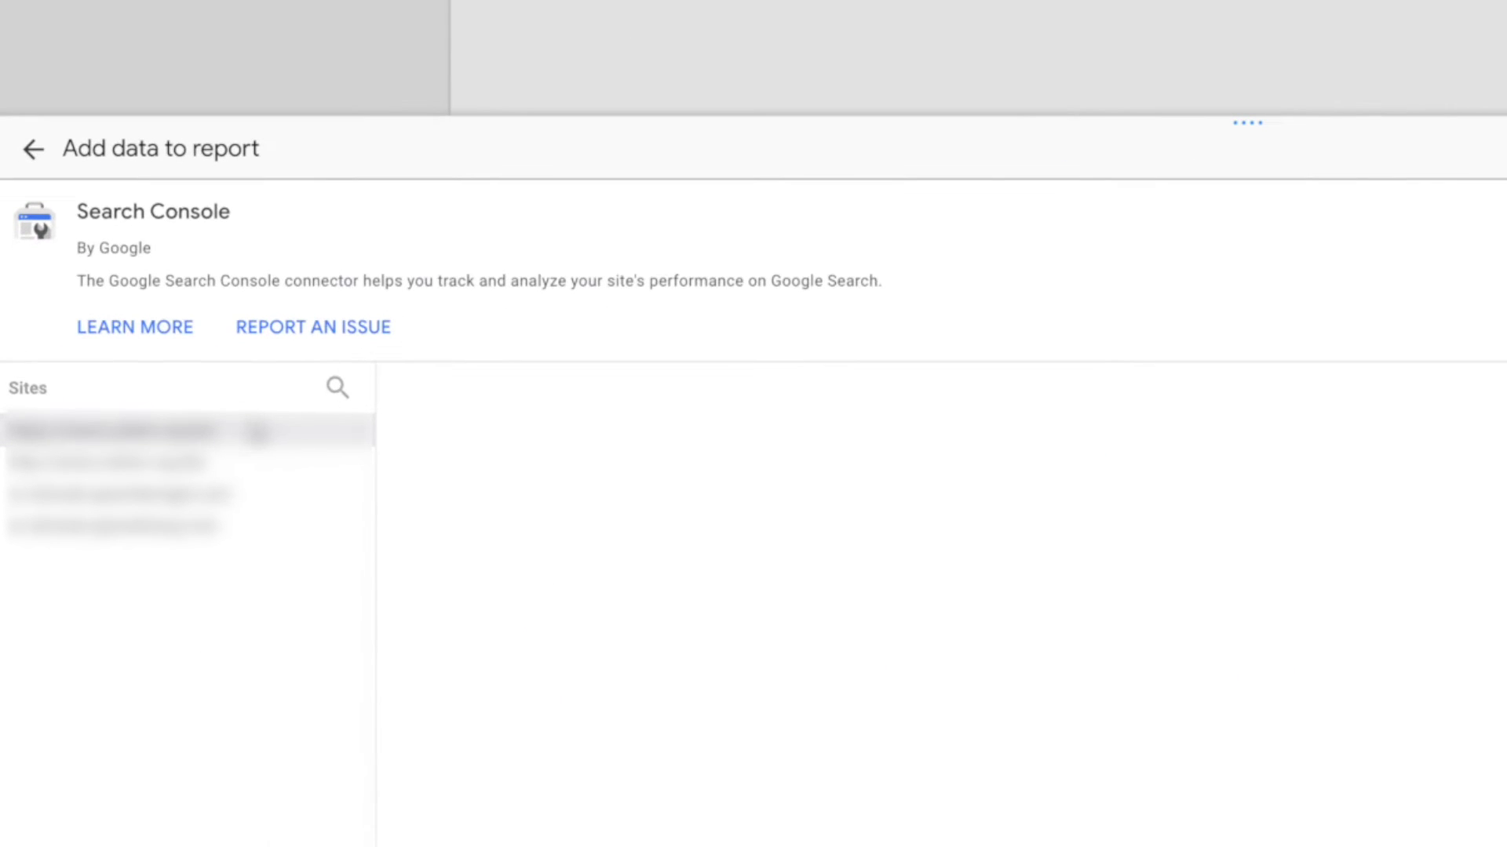
left_click(486, 438)
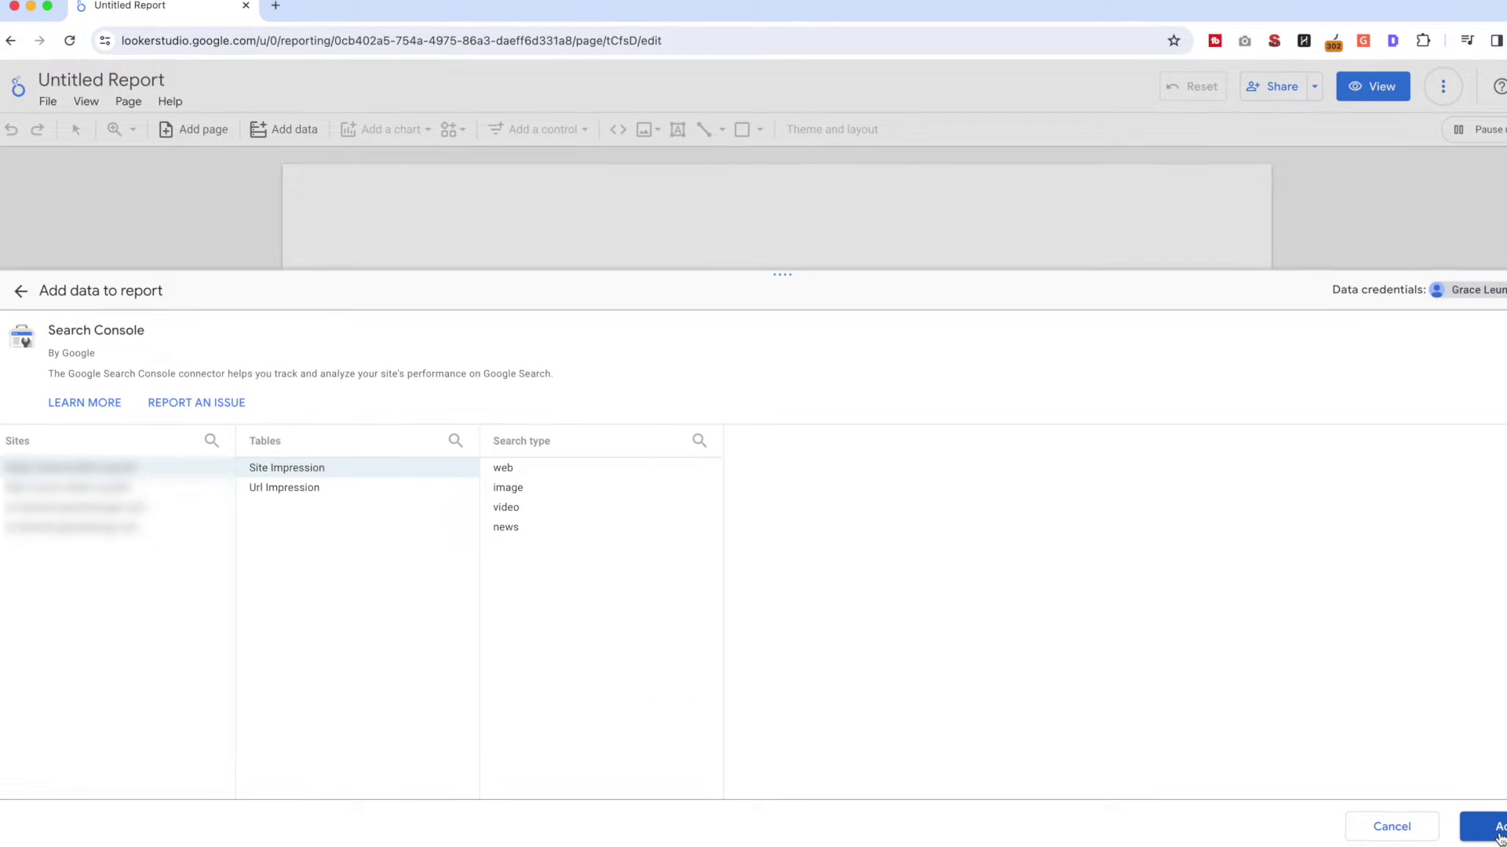
left_click(1497, 835)
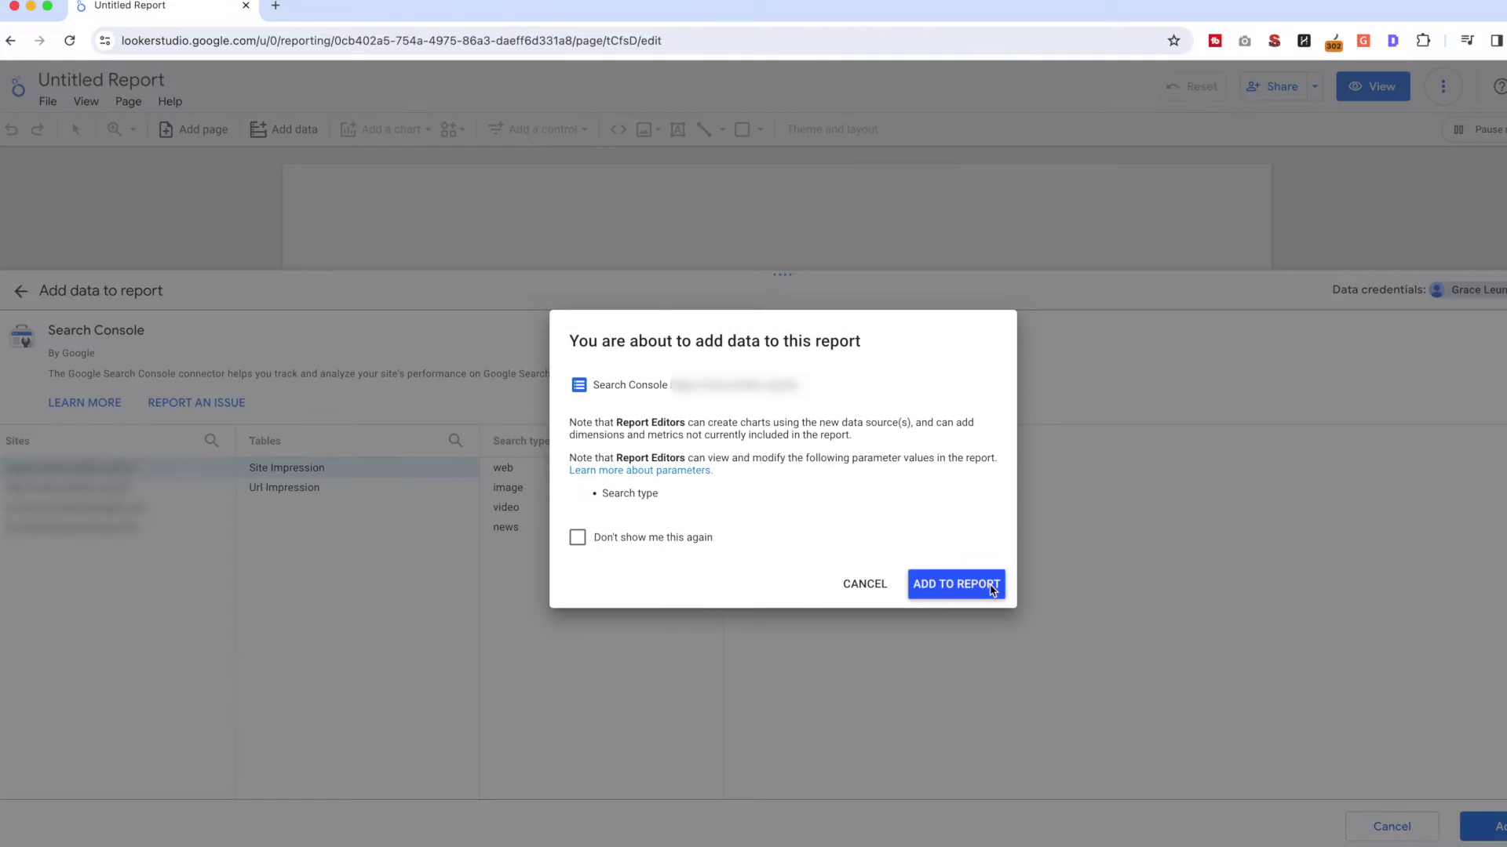
left_click(969, 585)
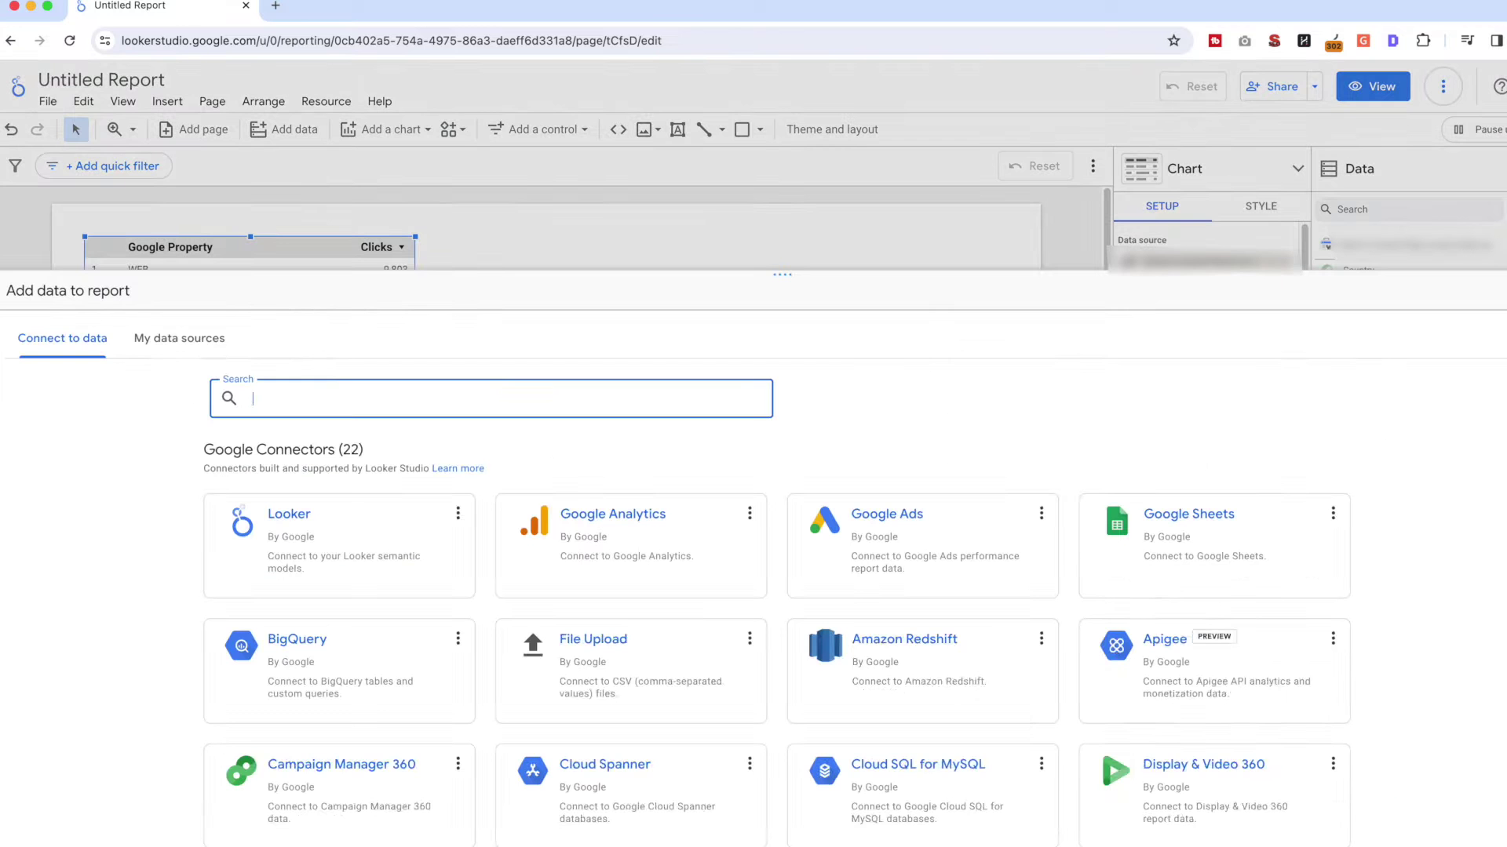
Add a second Search Console data source for the same site using the Url Impression table
type("search")
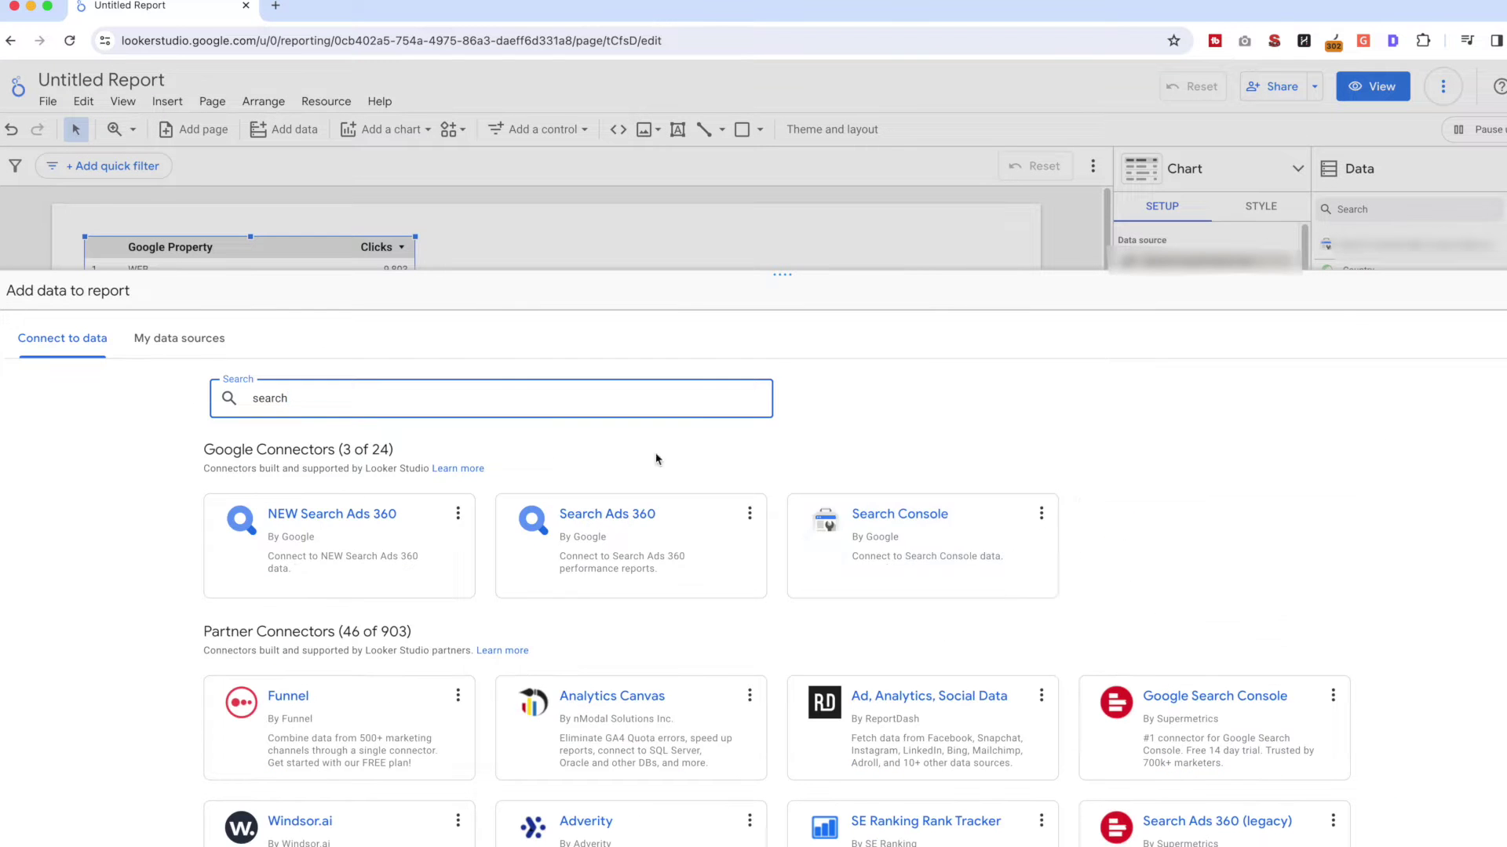
left_click(973, 575)
left_click(78, 463)
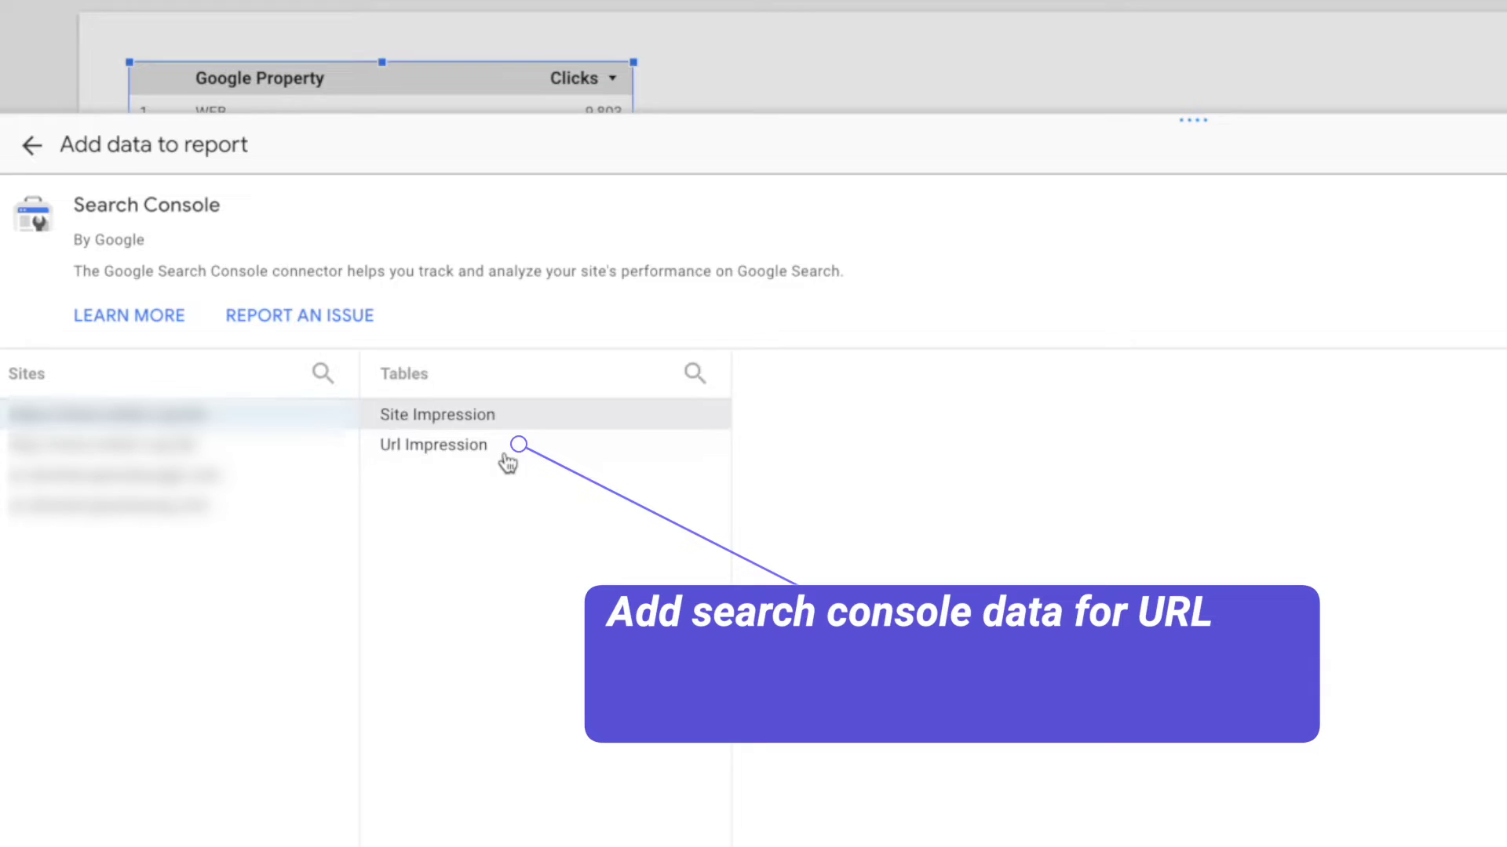
left_click(487, 447)
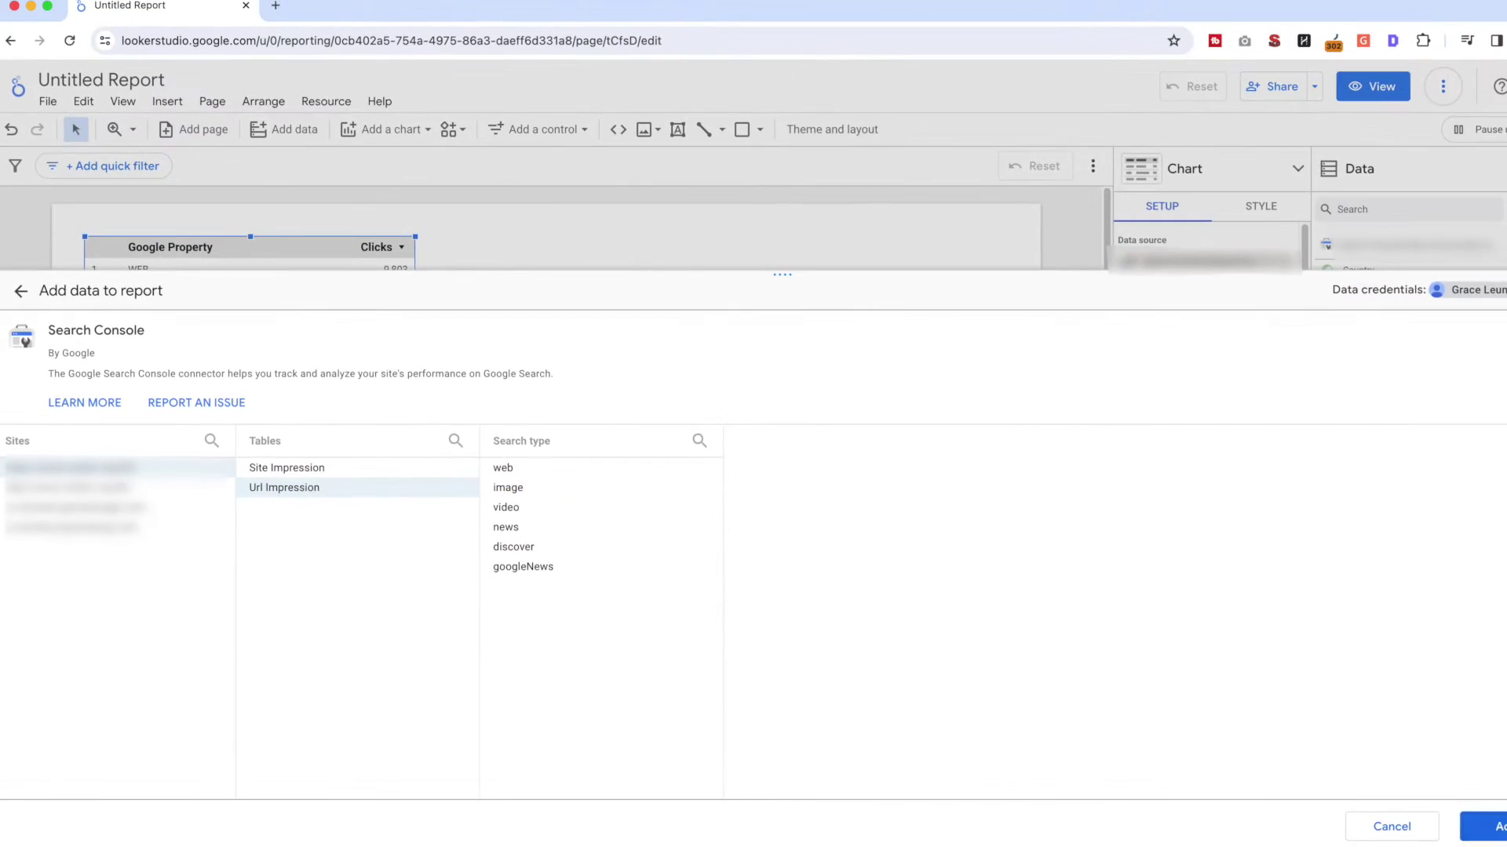
left_click(1489, 827)
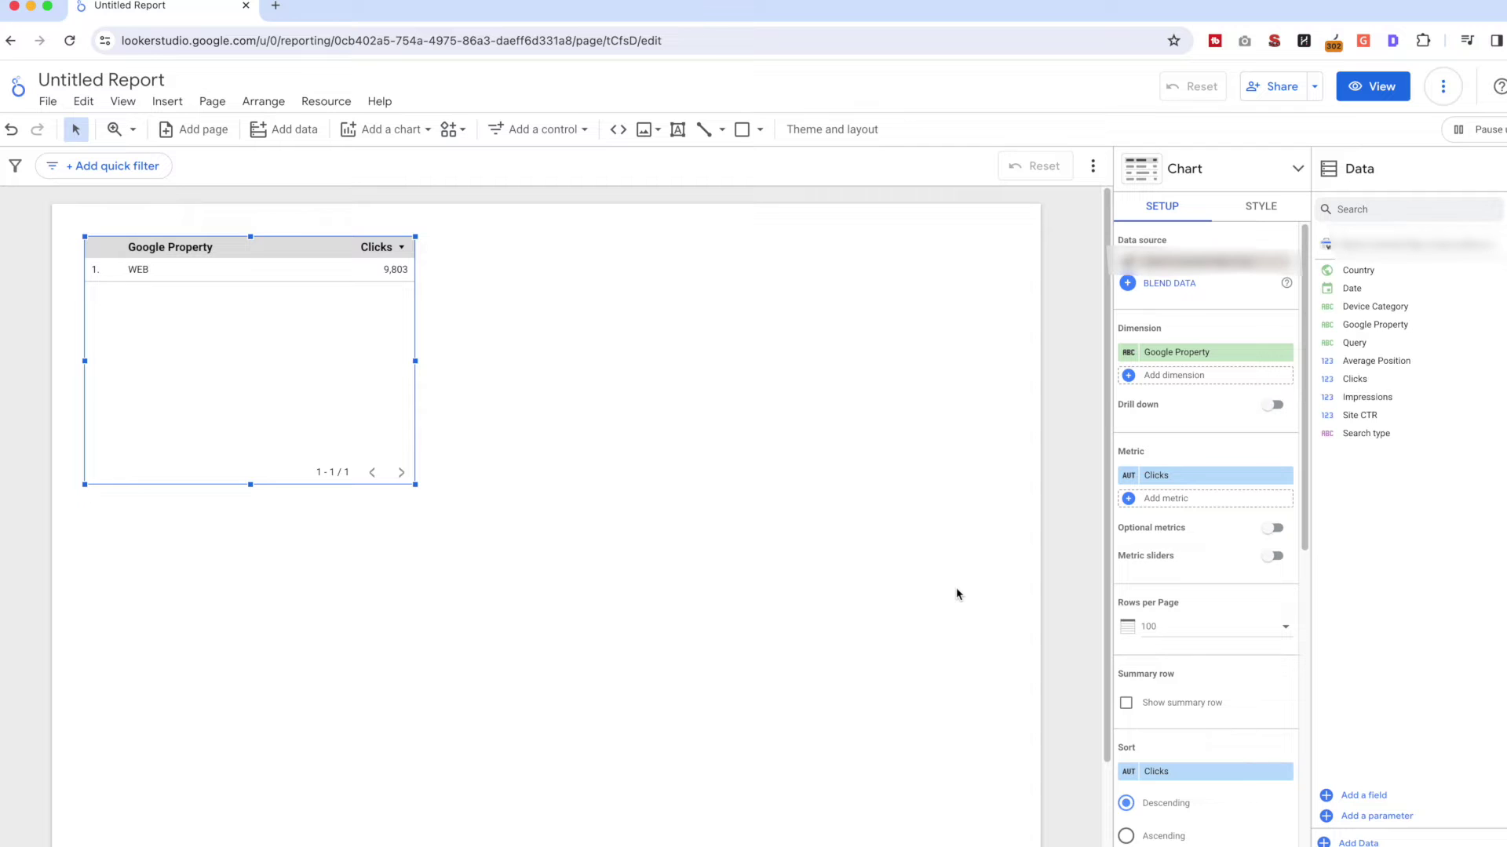
Start adding a Google Analytics data source to the report and select the second listed account
left_click(1373, 844)
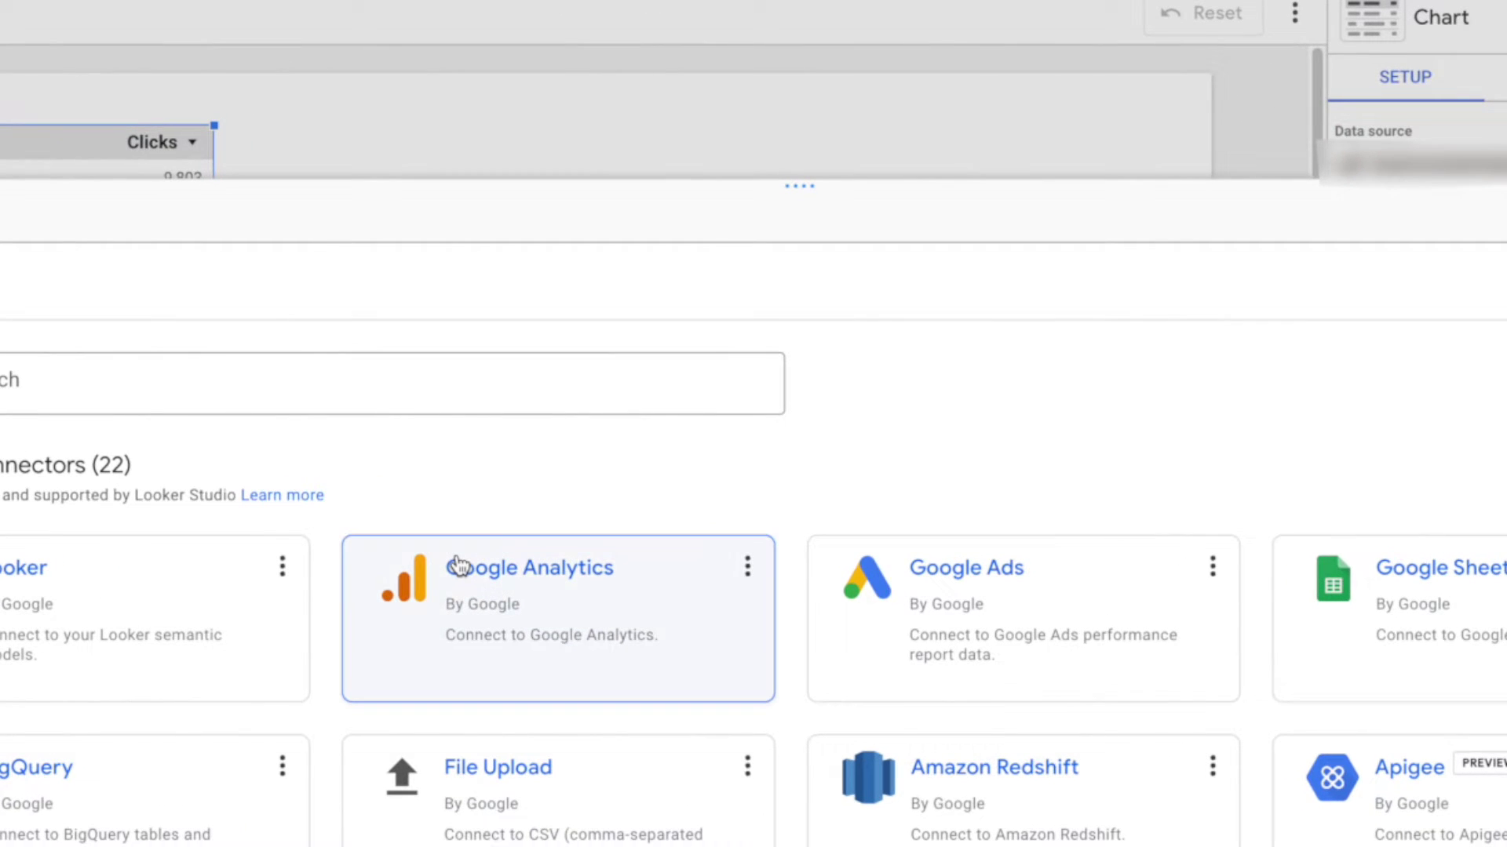
left_click(667, 614)
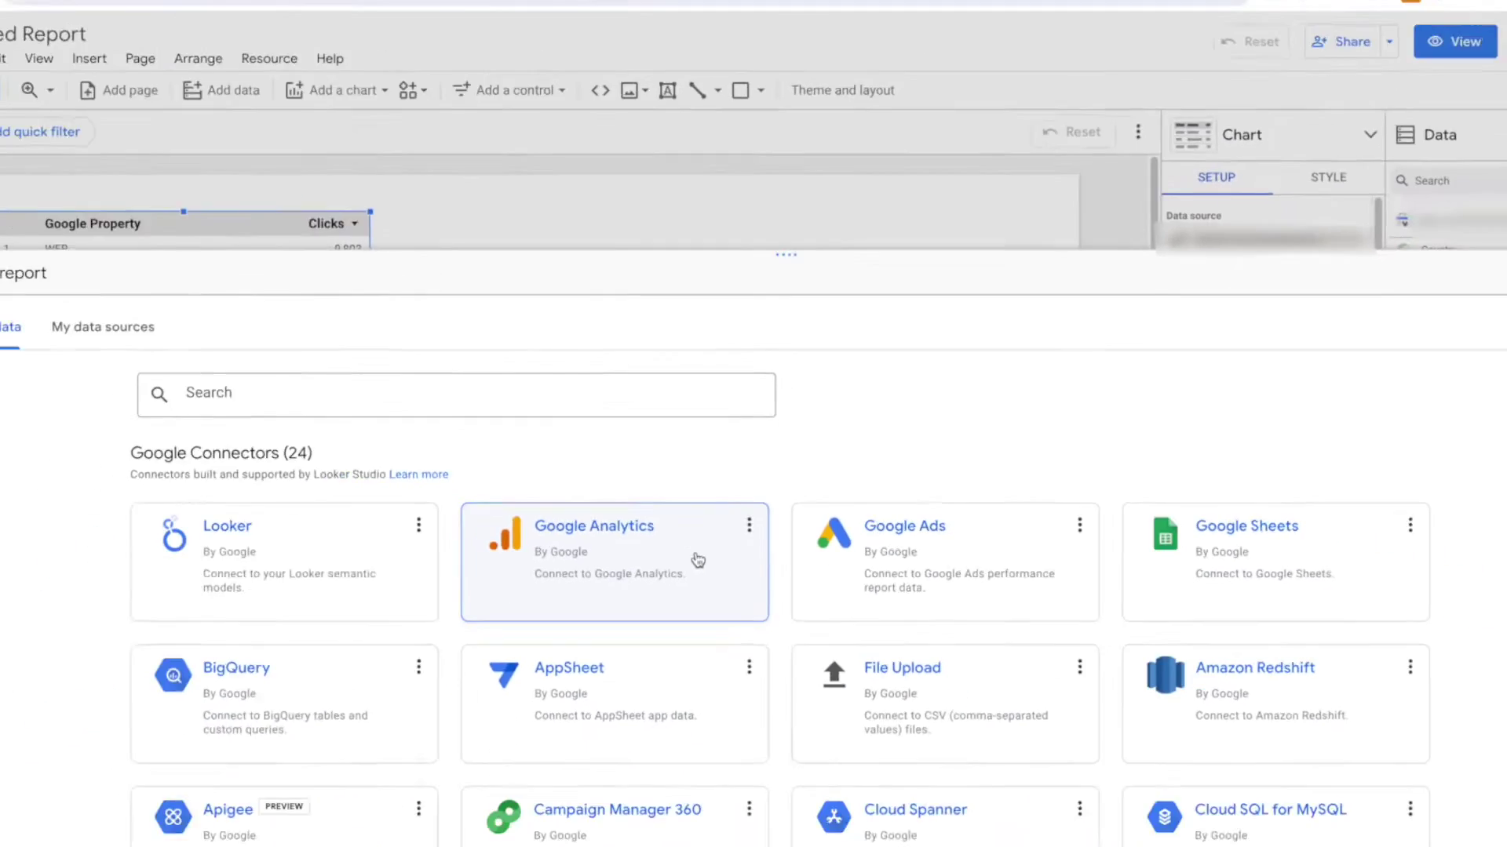
left_click(109, 568)
left_click(1048, 594)
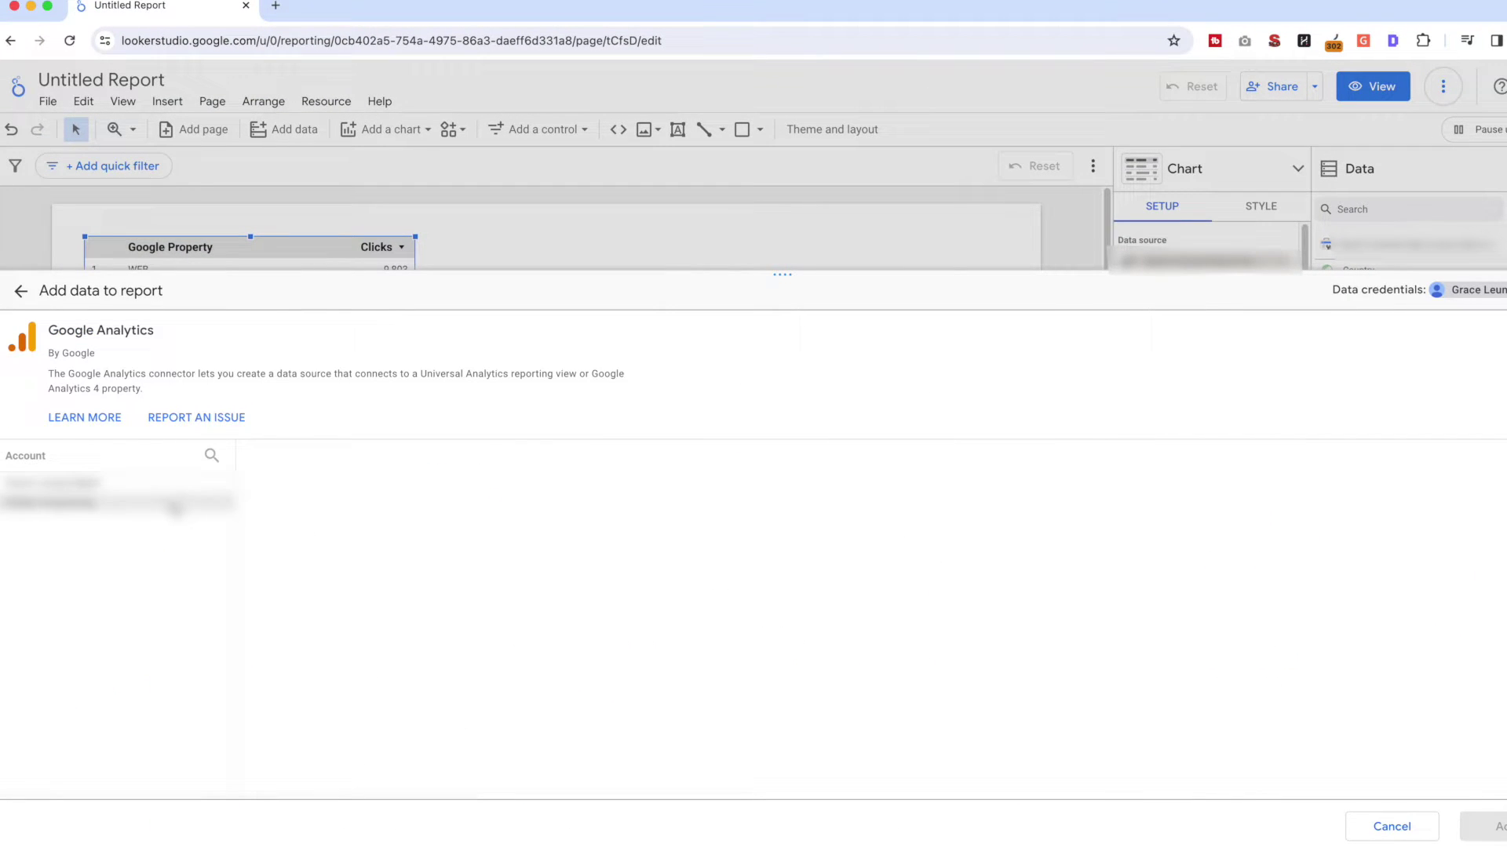
left_click(177, 506)
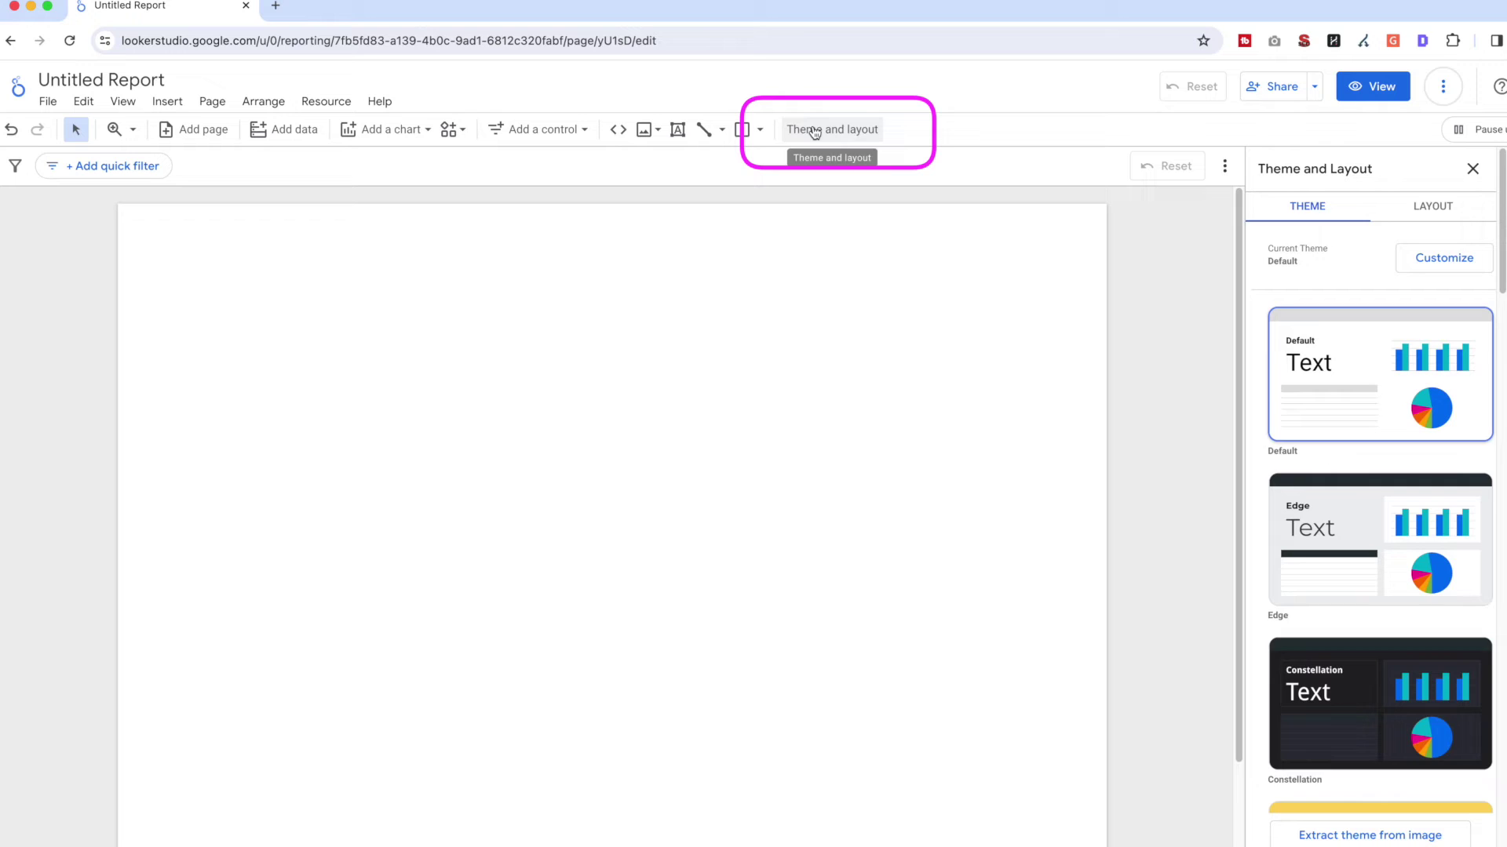
Look through the report themes and change the canvas size to a wider landscape format in the layout settings
scroll(1373, 549, "down", 10)
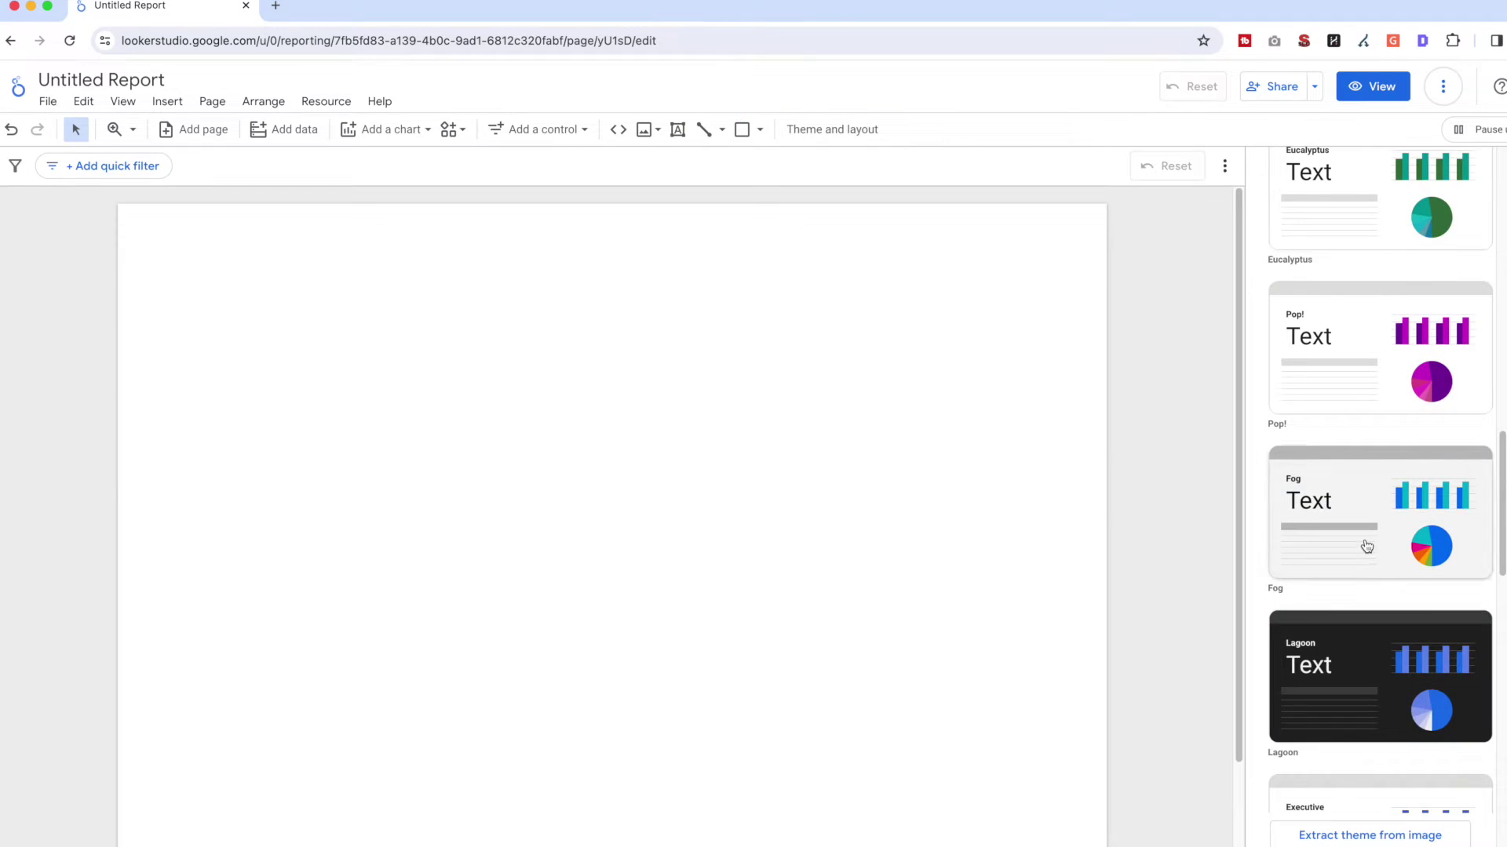
scroll(1366, 547, "up", 10)
left_click(1426, 207)
scroll(1370, 629, "down", 1)
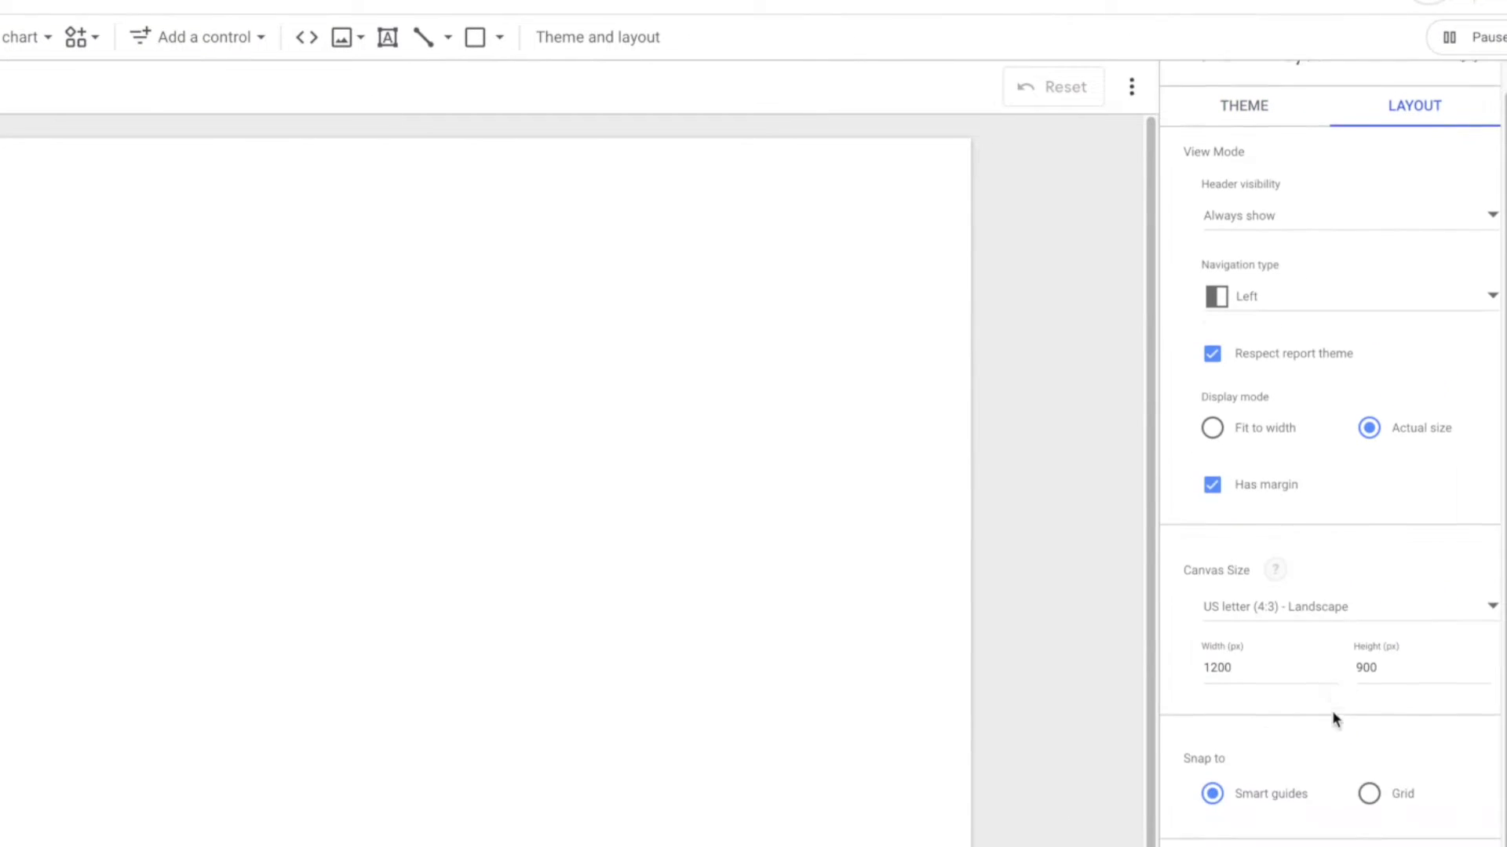
left_click(1295, 587)
left_click(1288, 691)
Add the title "SEO Performance Dashboard" at the canvas's upper left in bold 48px text and widen its text box
left_click(387, 37)
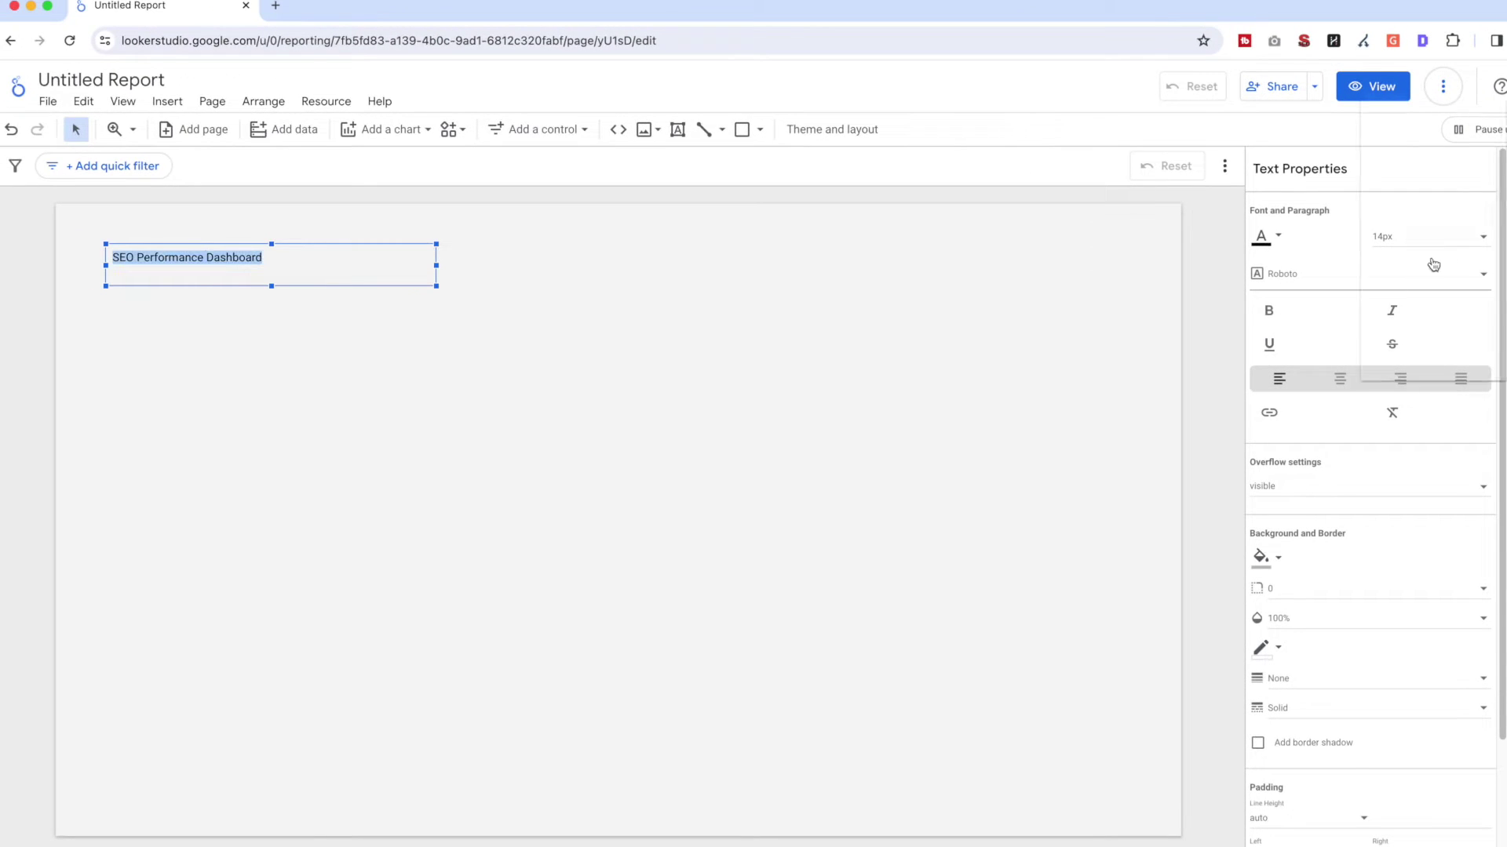
left_click(1410, 240)
left_click(1413, 356)
left_click(1269, 311)
left_click_drag(436, 265, 697, 266)
left_click_drag(668, 244, 658, 238)
Add a date range control at the canvas's upper right and set its default date range to Last year
left_click(535, 129)
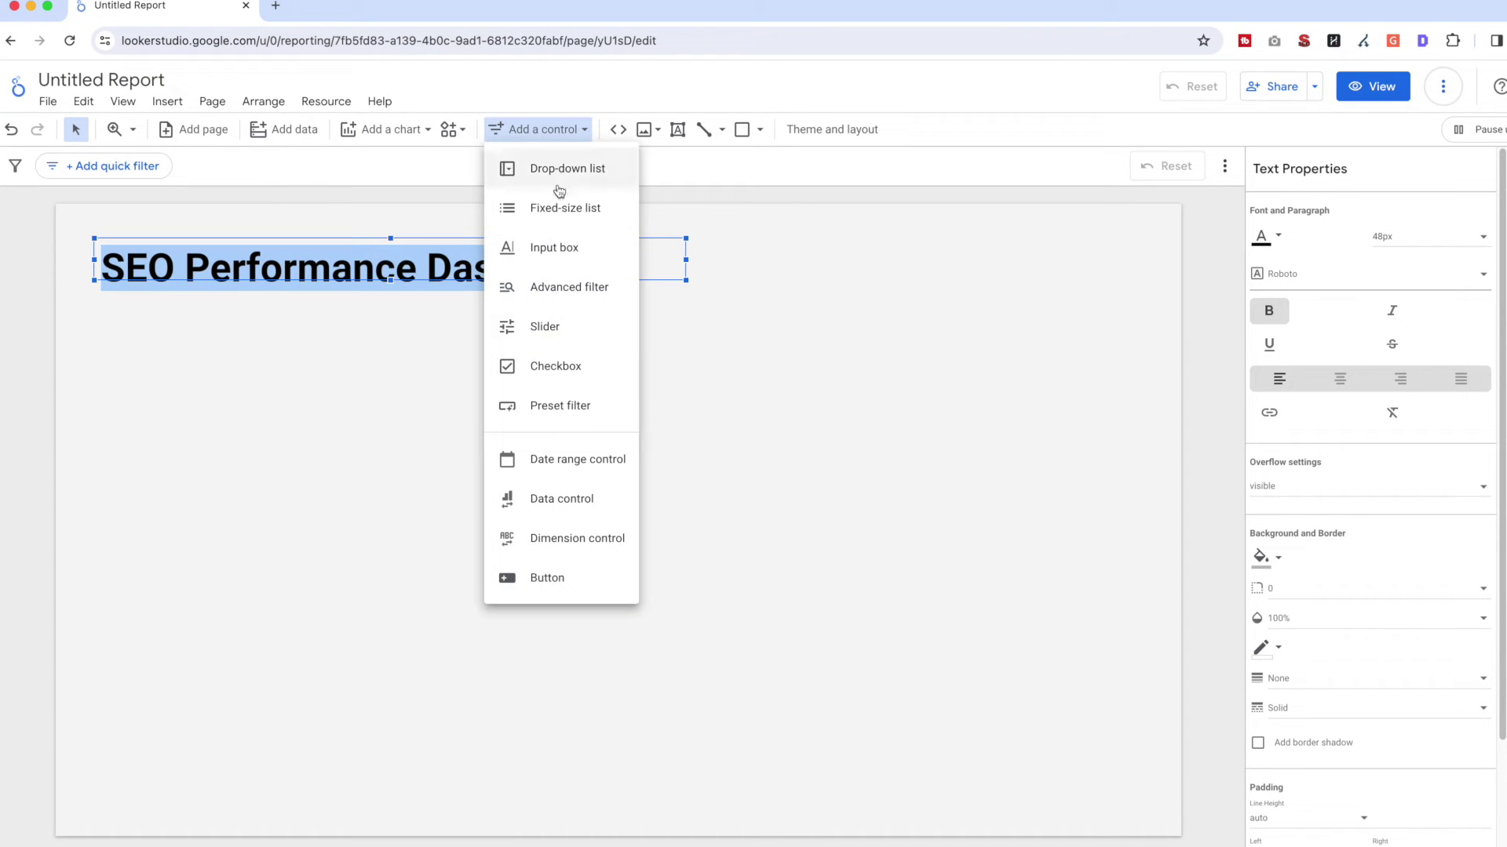
left_click(582, 459)
left_click(866, 251)
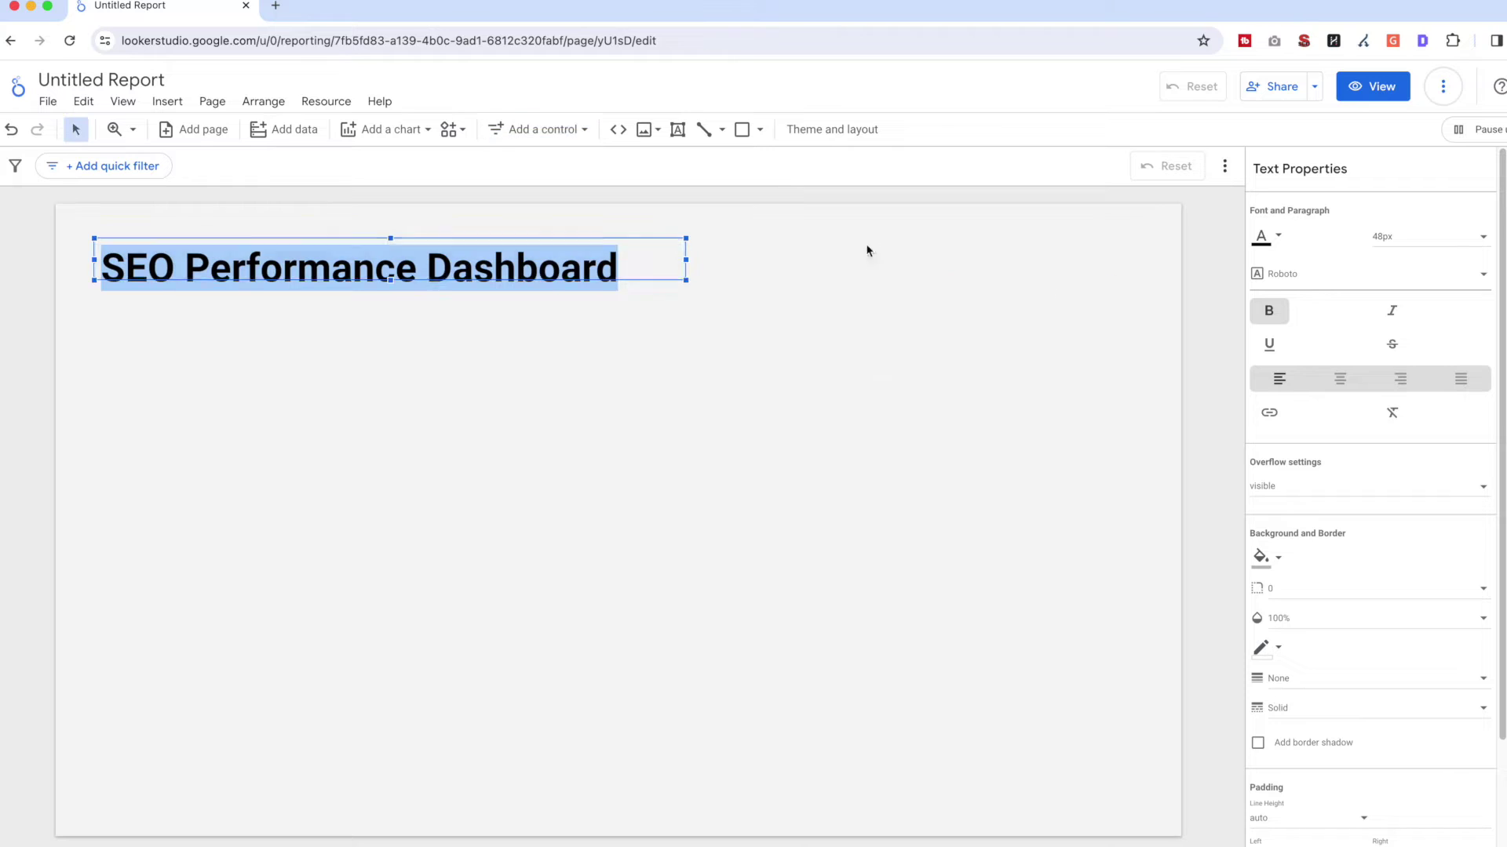
left_click(932, 269)
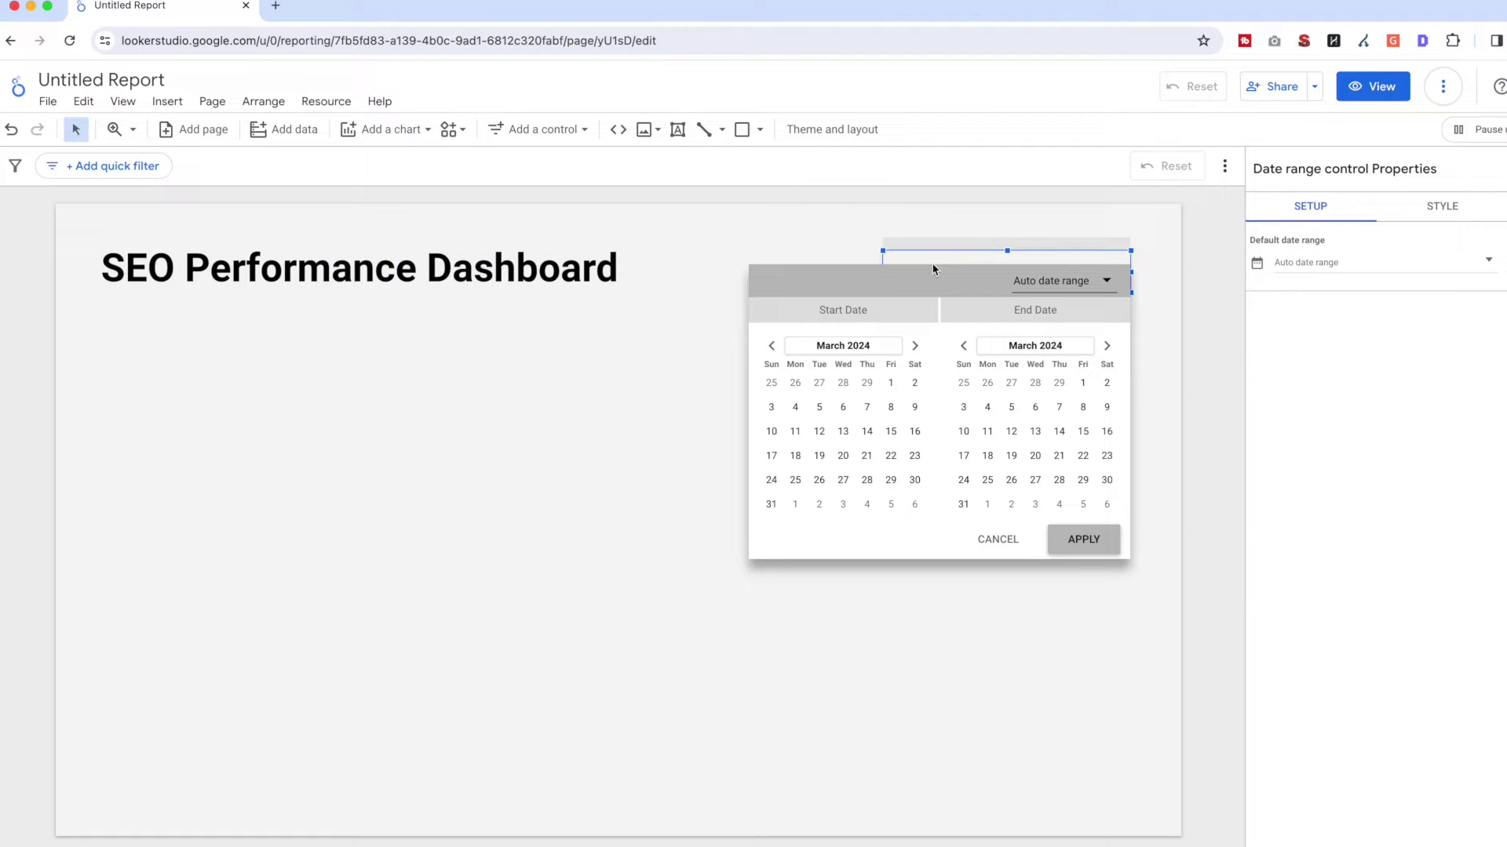
left_click(1255, 264)
left_click(1412, 268)
left_click(1401, 252)
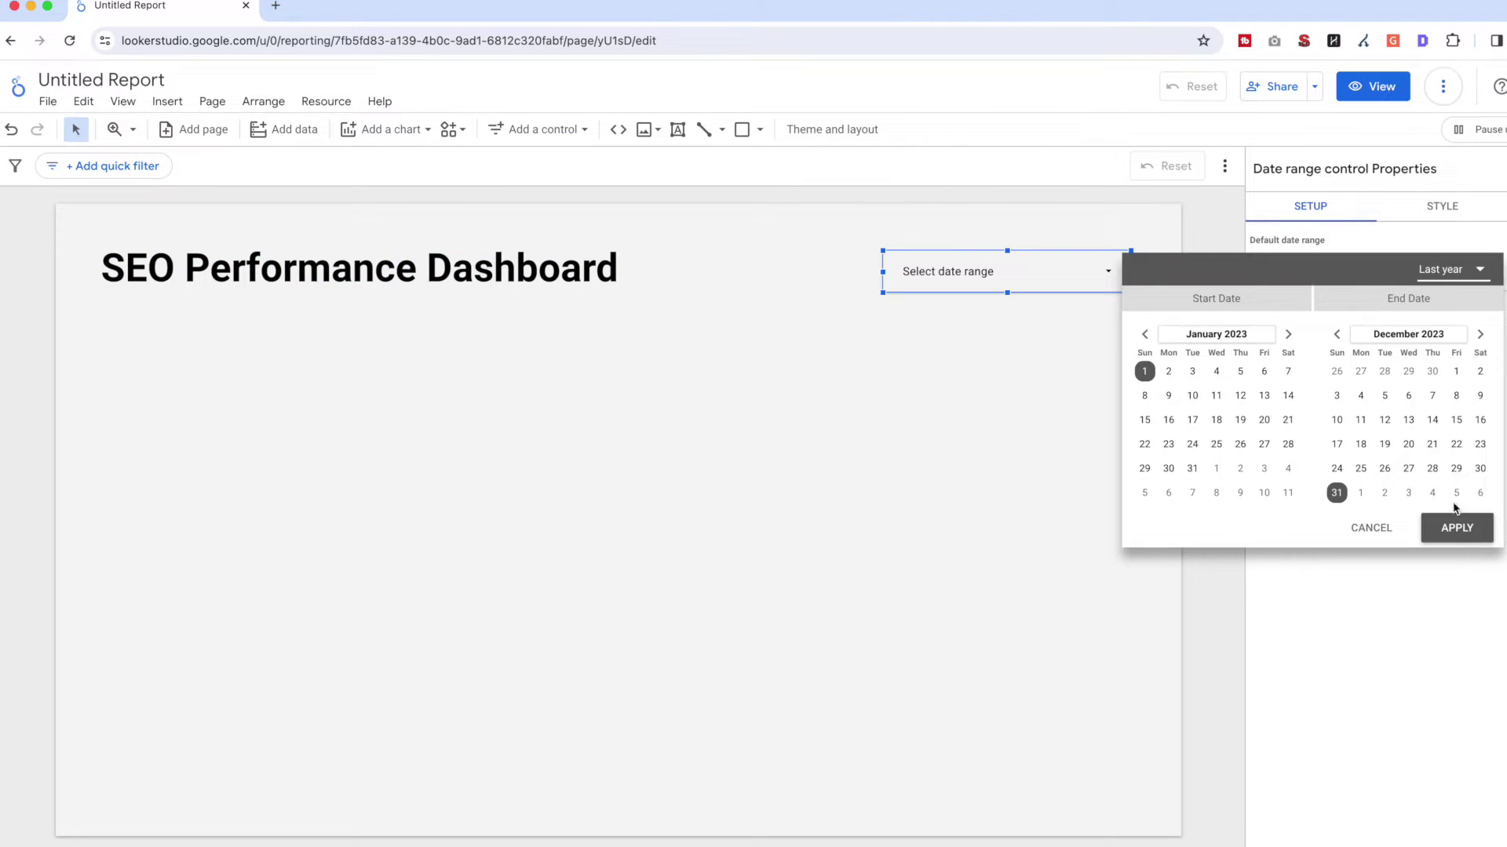
left_click(1453, 529)
Draw a large rectangle filling the canvas area below the title, with a white fill and a border shadow
left_click(759, 131)
left_click(816, 167)
left_click_drag(1129, 815, 1130, 812)
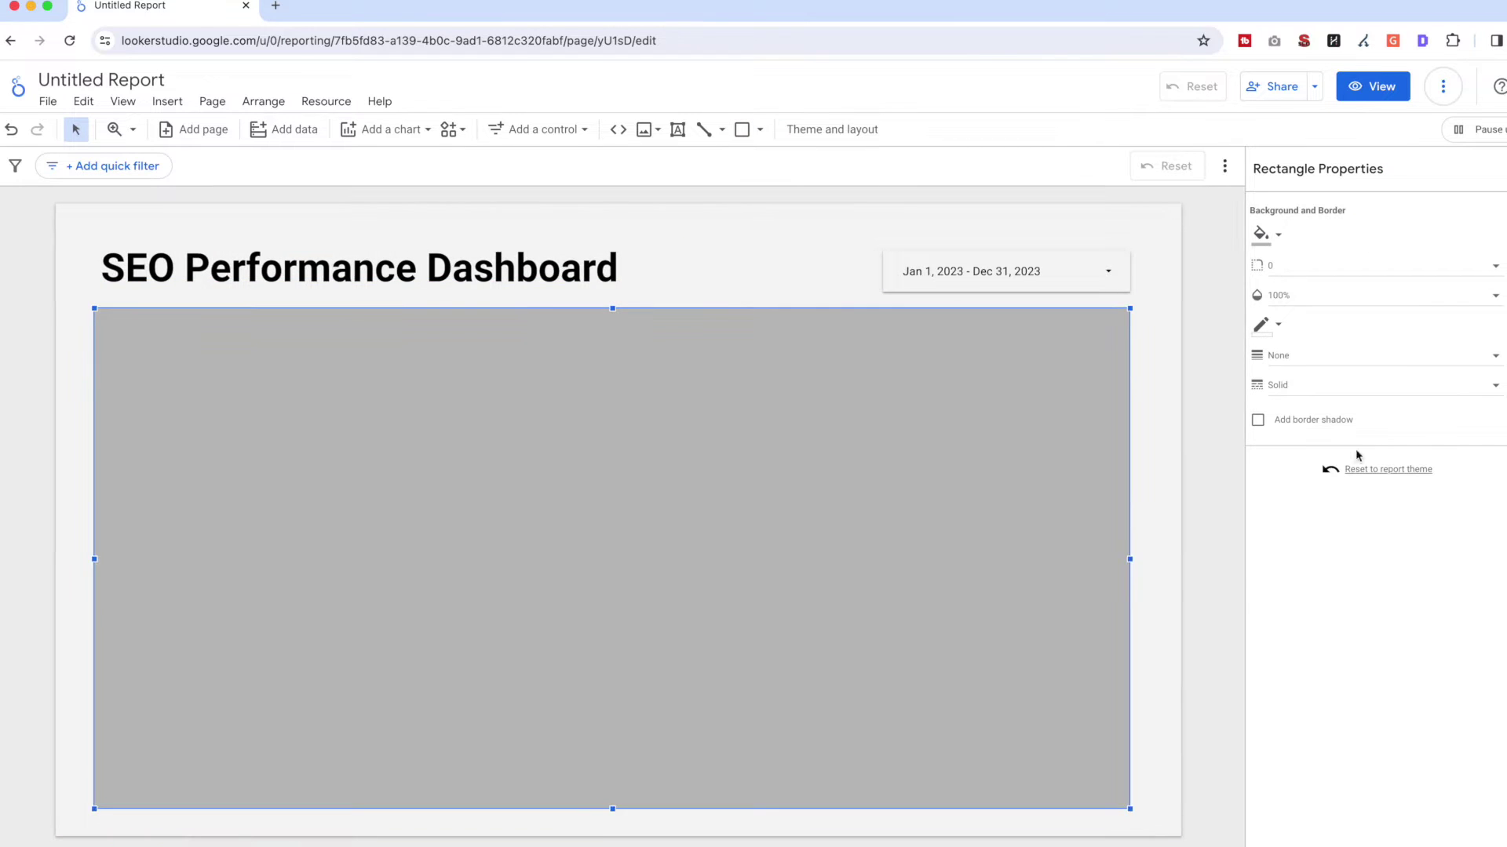
left_click(1265, 234)
left_click(1502, 281)
Add an "Organic Impressions" label in bold 20px text at the upper left of the white rectangle
left_click(677, 130)
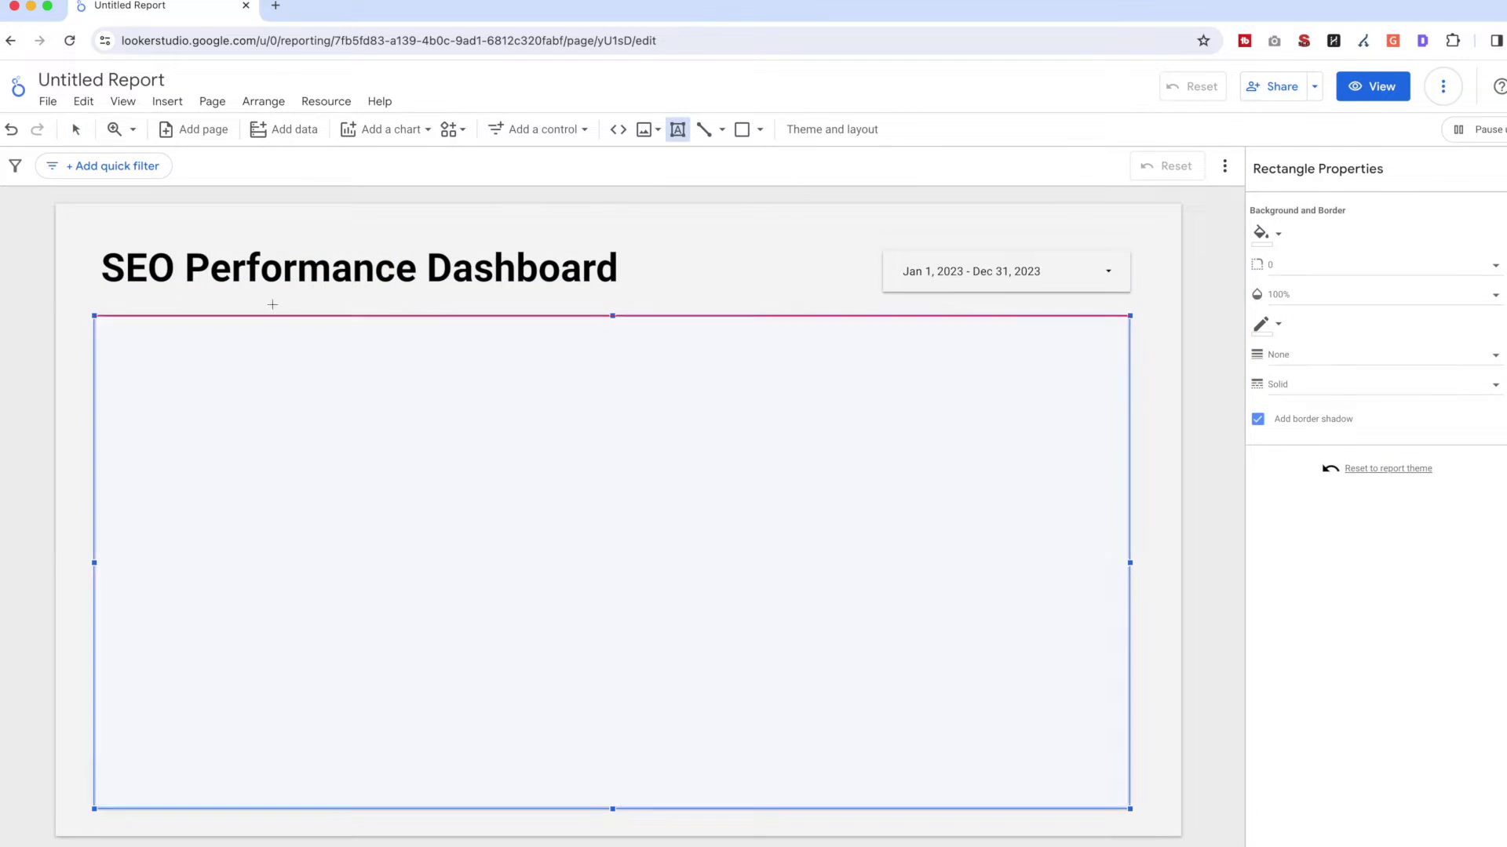
left_click_drag(119, 339, 450, 382)
type("Organic Impressions")
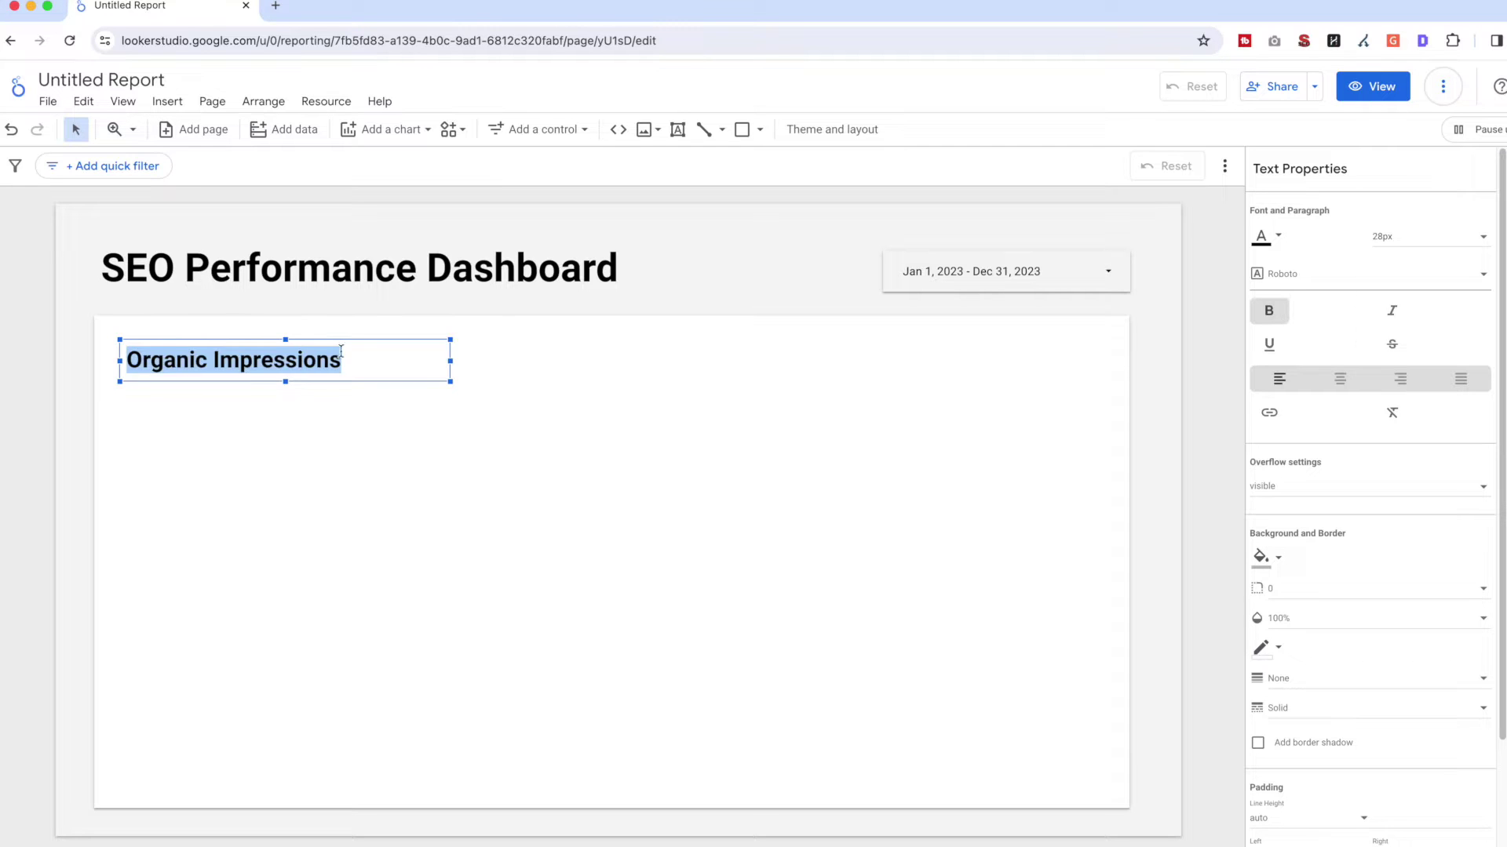
left_click(1449, 244)
left_click(1425, 155)
Duplicate the Organic Impressions label, place the copy to its right and change its text to "Organic Clicks"
key("super+d")
left_click_drag(263, 364, 498, 360)
left_click(431, 361)
left_click(387, 356)
Add duplicated labels reading "CTR%" and "Organic Traffic" in the same row beside Organic Clicks
key("super+d")
triple_click(518, 353)
type("CTR%")
left_click(502, 353)
left_click_drag(519, 355, 543, 347)
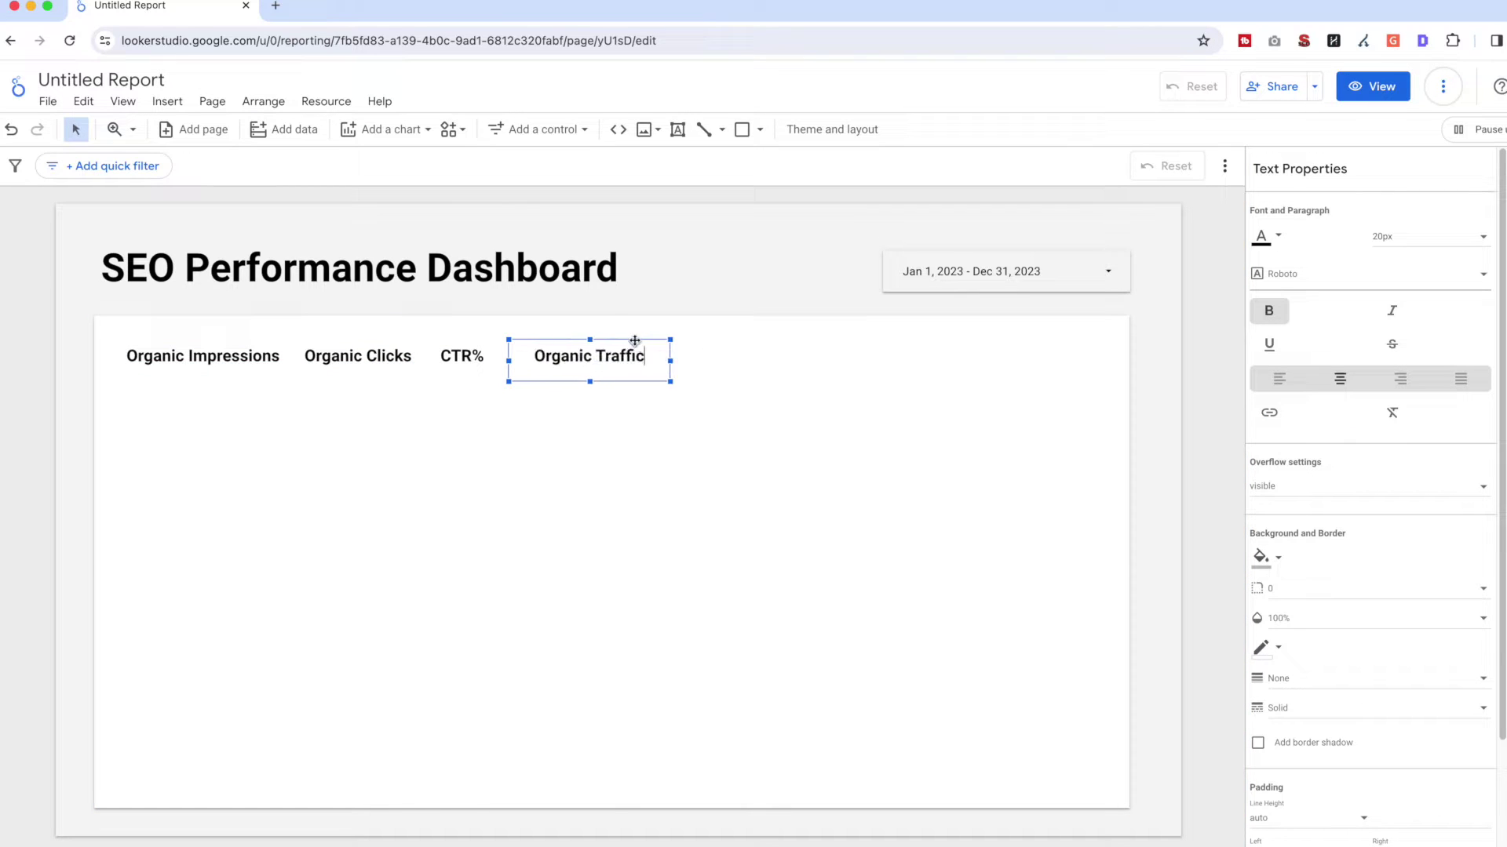
Create an "Organic Transactions" label, widen it to fit one line, and duplicate it to its right as "Organic Revenue"
key("BackSpace")
key("BackSpace")
key("BackSpace")
key("BackSpace")
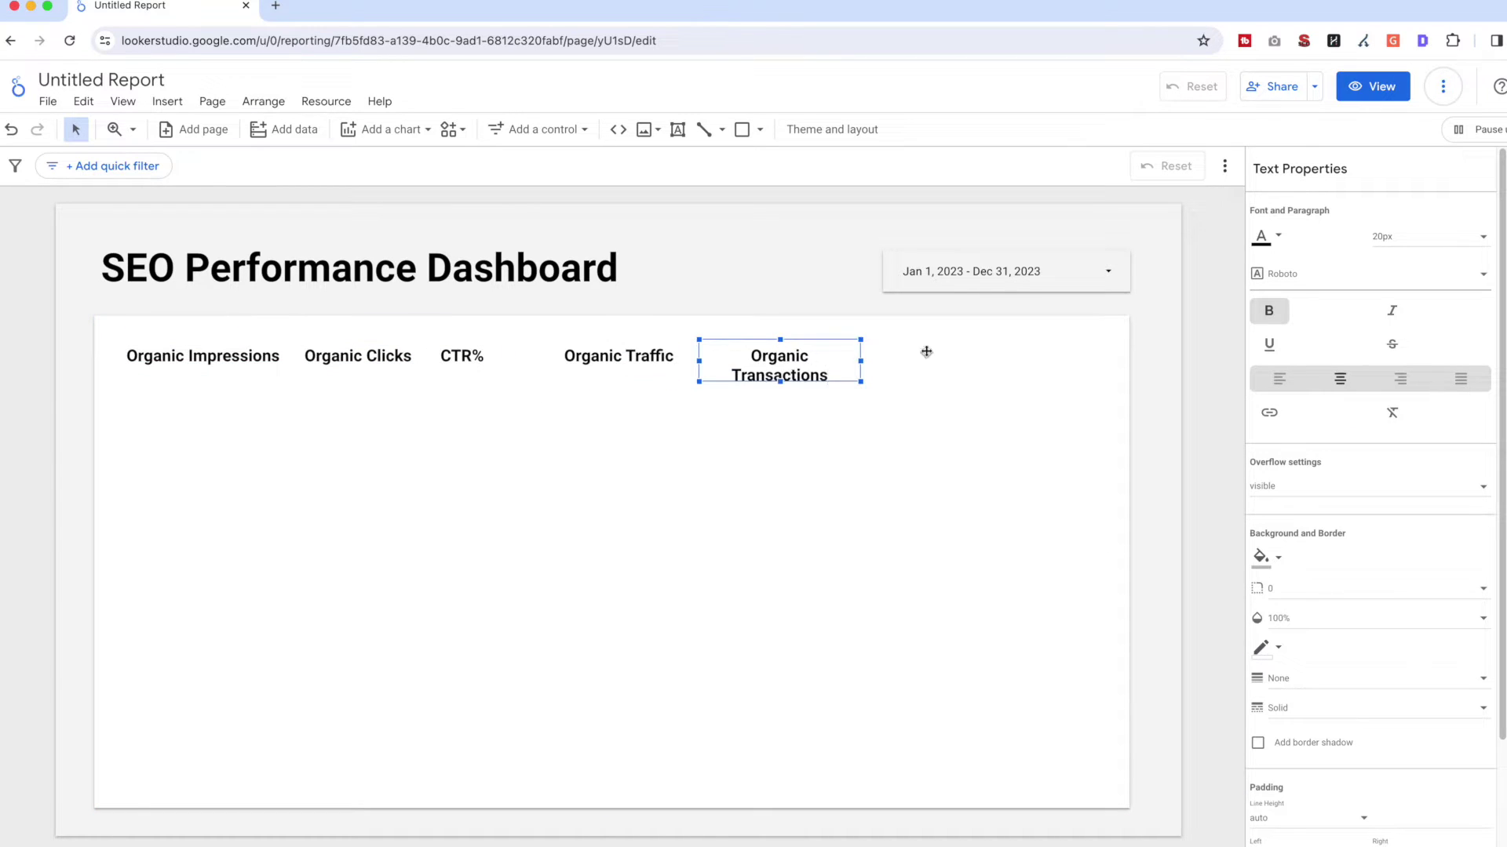
mouse_move(861, 361)
left_mouse_down()
mouse_move(912, 361)
mouse_move(862, 360)
mouse_move(883, 360)
left_mouse_up()
key("ctrl+d")
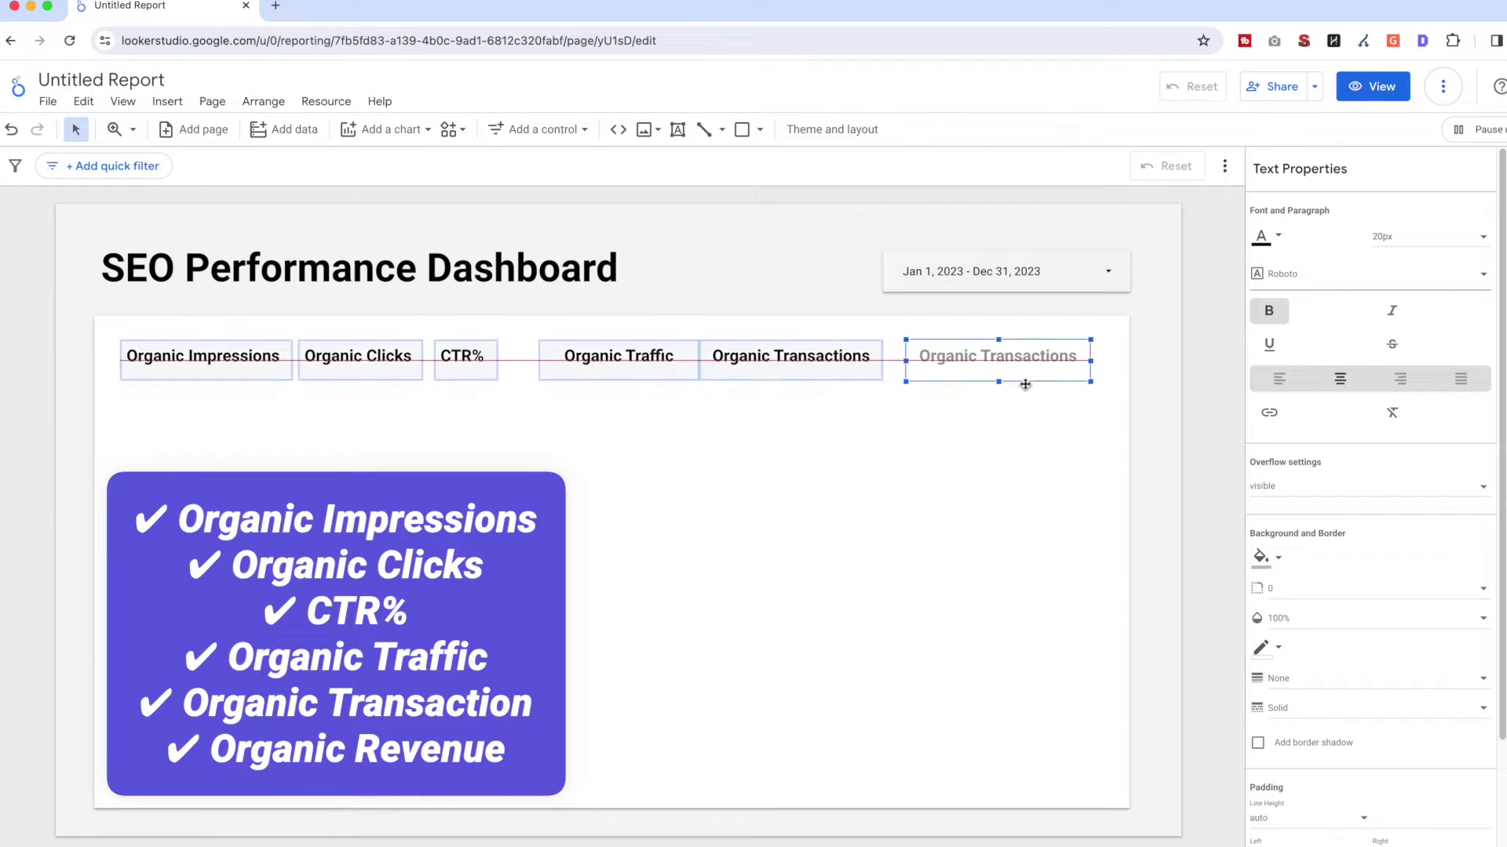
type("venue")
Shift the Organic Transactions, Organic Traffic, CTR% and Organic Clicks labels to the right to space out the heading row
left_click(817, 339)
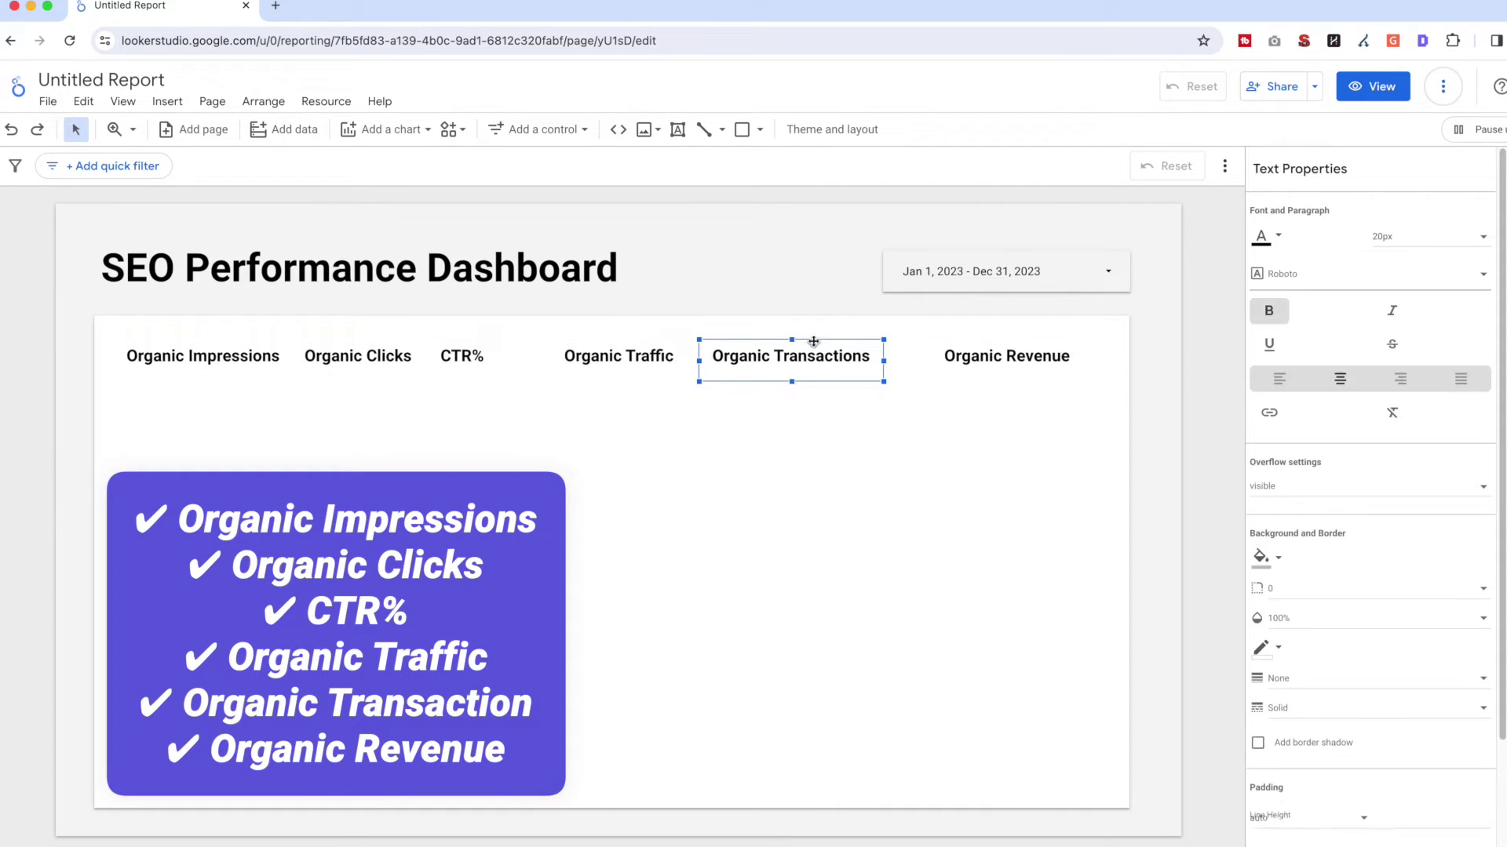
left_click_drag(814, 341, 846, 341)
left_click_drag(679, 341, 705, 340)
left_click(481, 339)
left_click_drag(480, 339, 509, 339)
left_click(407, 377)
left_click_drag(407, 377, 423, 378)
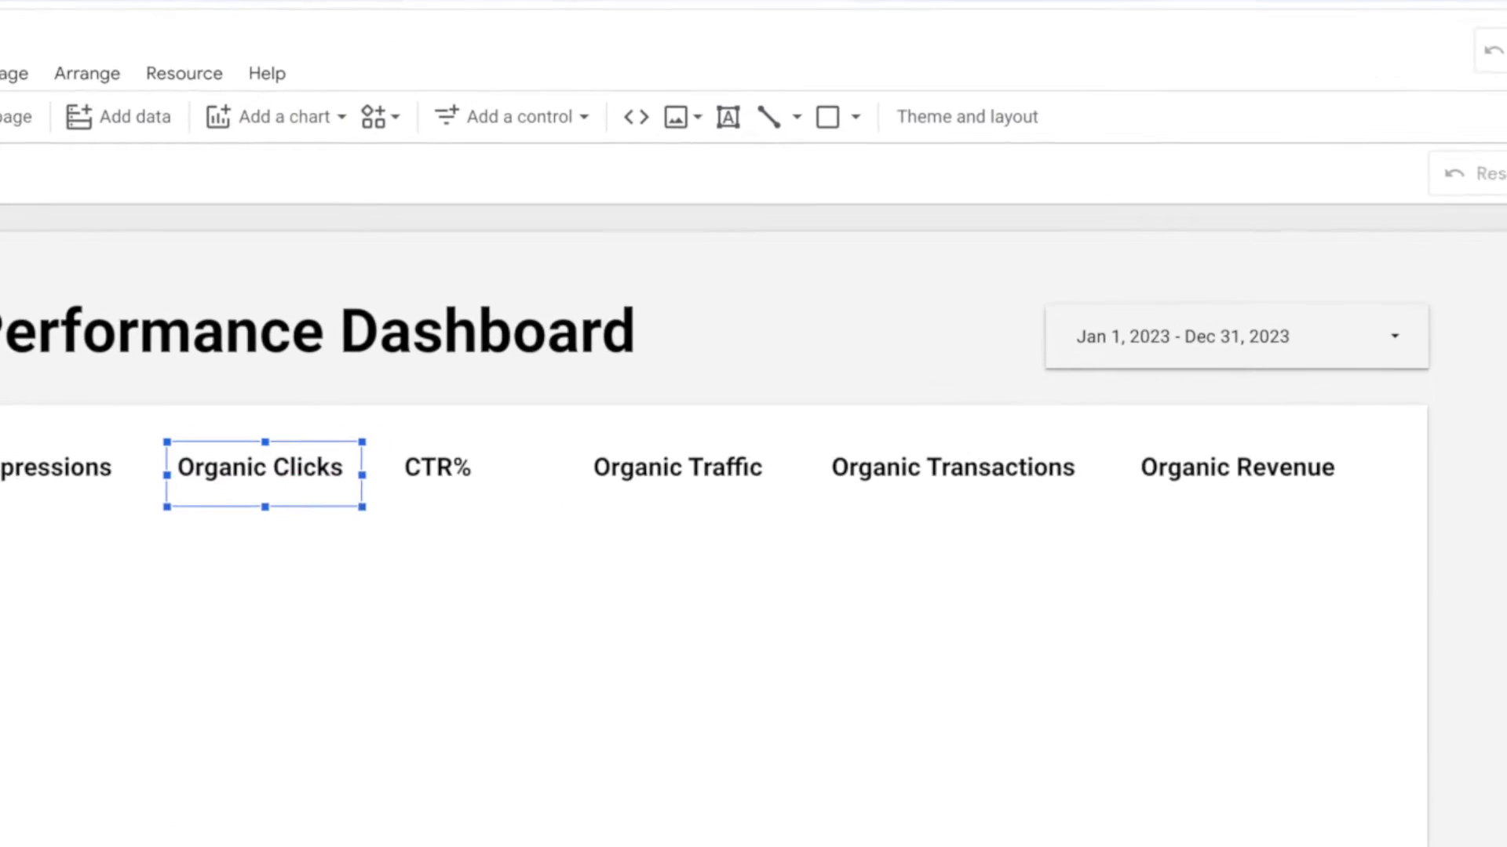
Insert a scorecard and position it directly below the Organic Impressions label
left_click(257, 120)
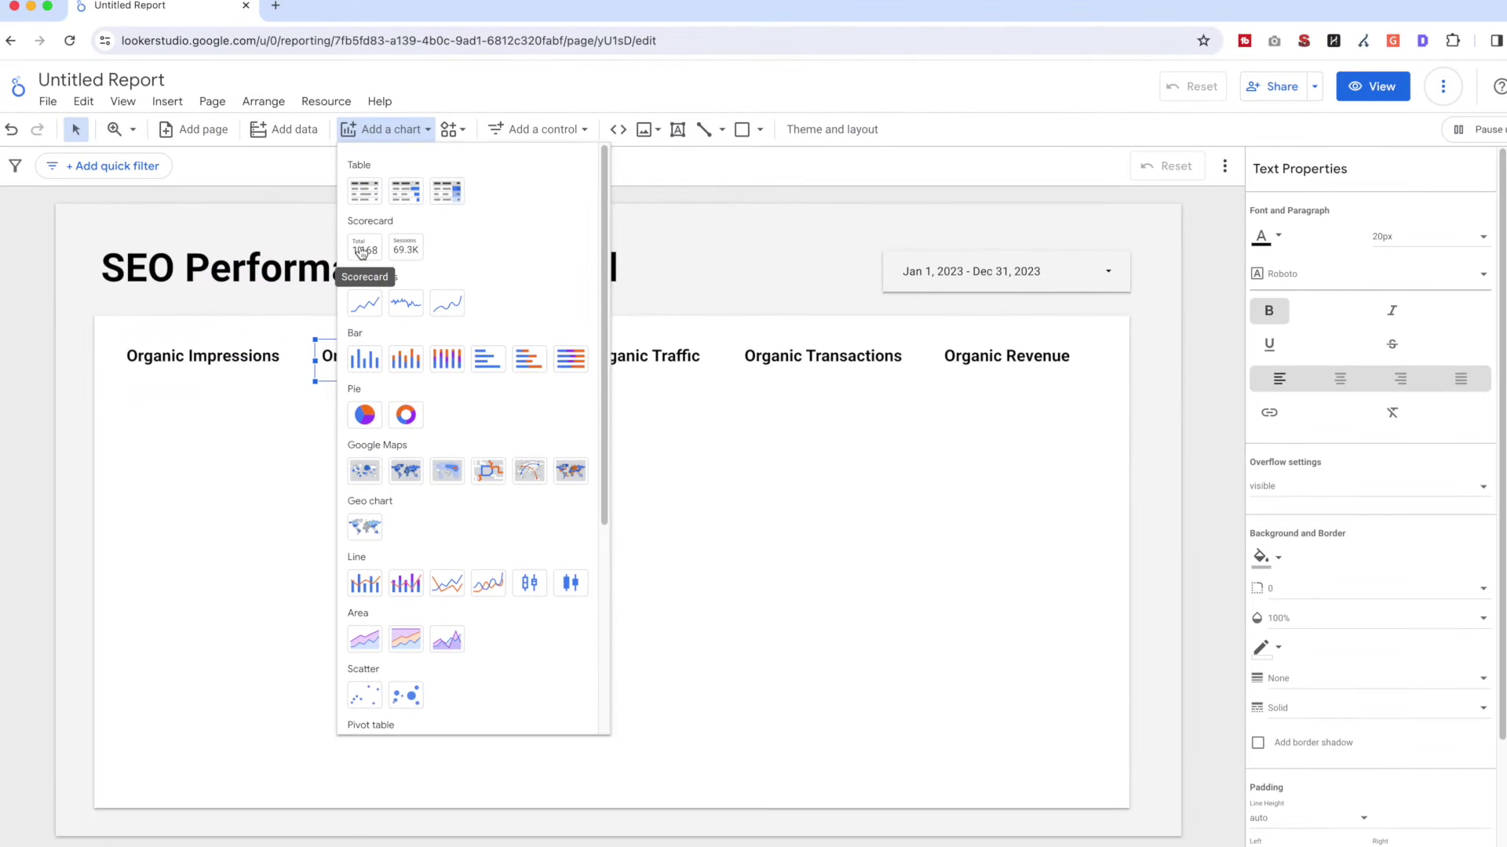
left_click(361, 252)
left_click(153, 414)
left_click_drag(181, 433, 178, 417)
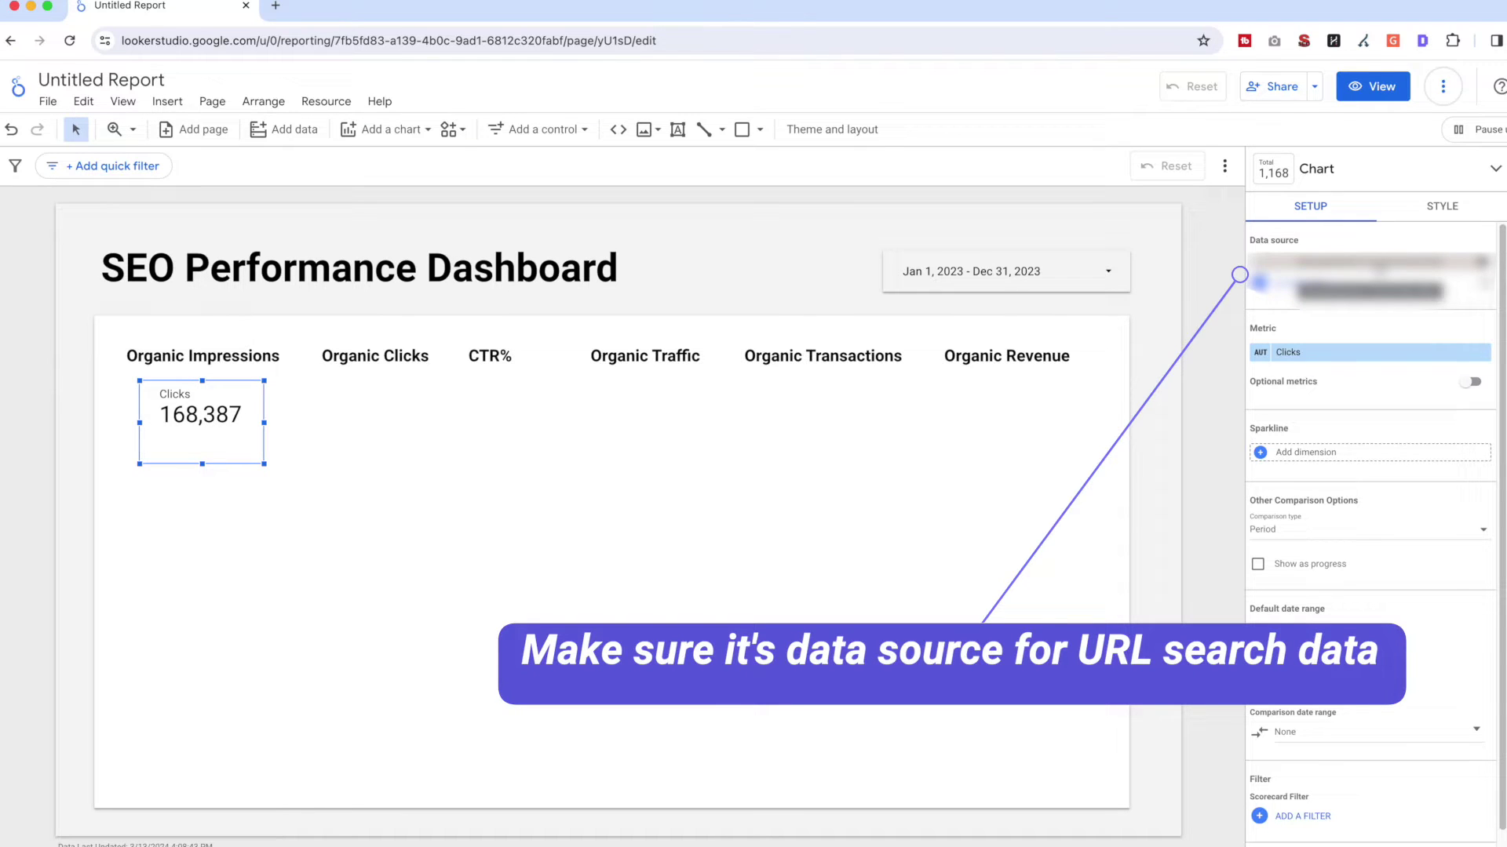
Switch the scorecard's data source to the Search Console URL data and set its metric to Impressions
left_click(1378, 266)
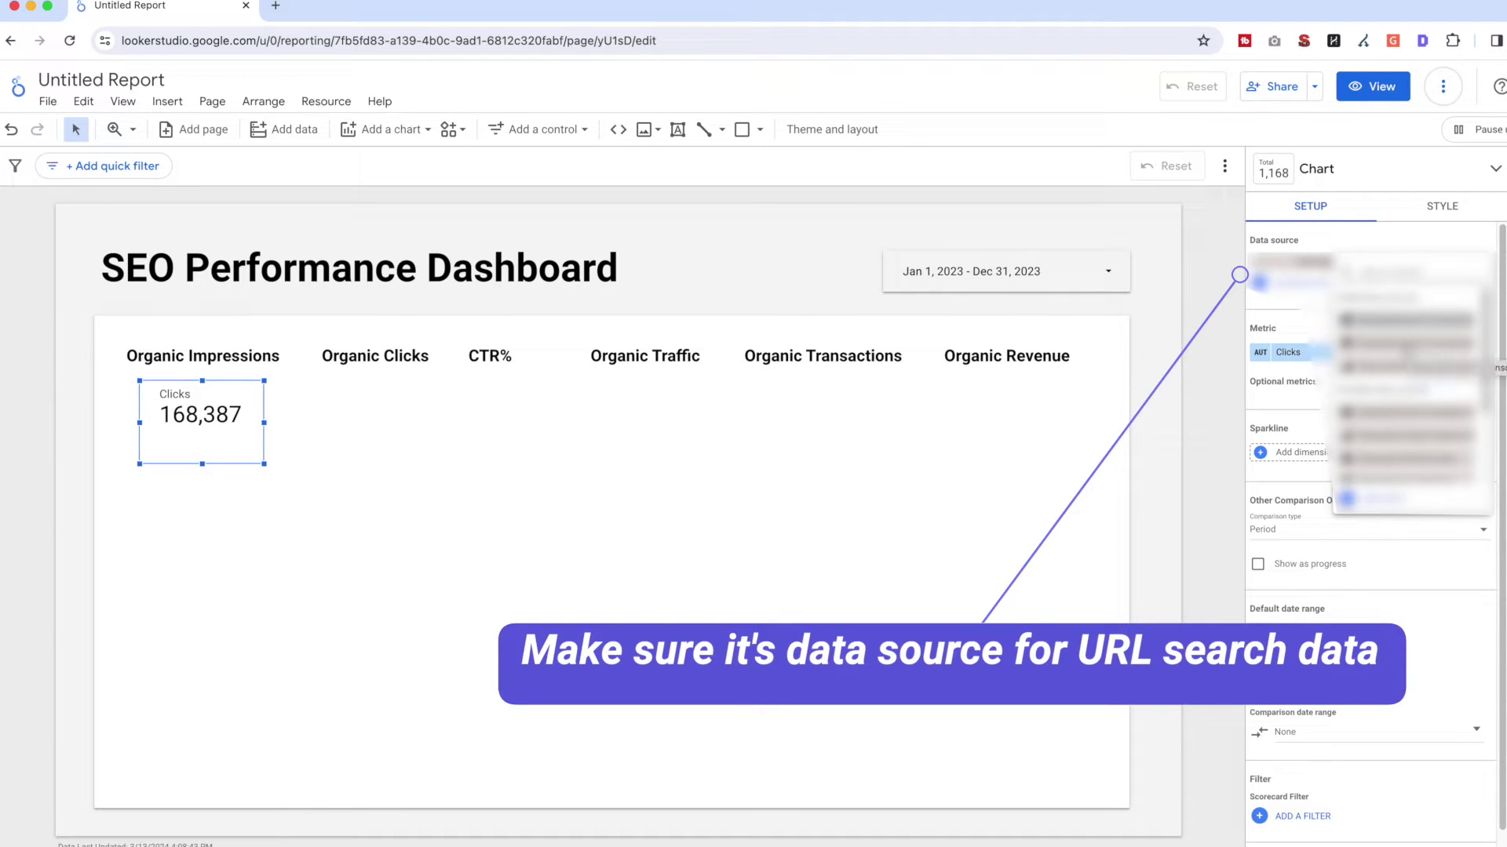
left_click(1396, 346)
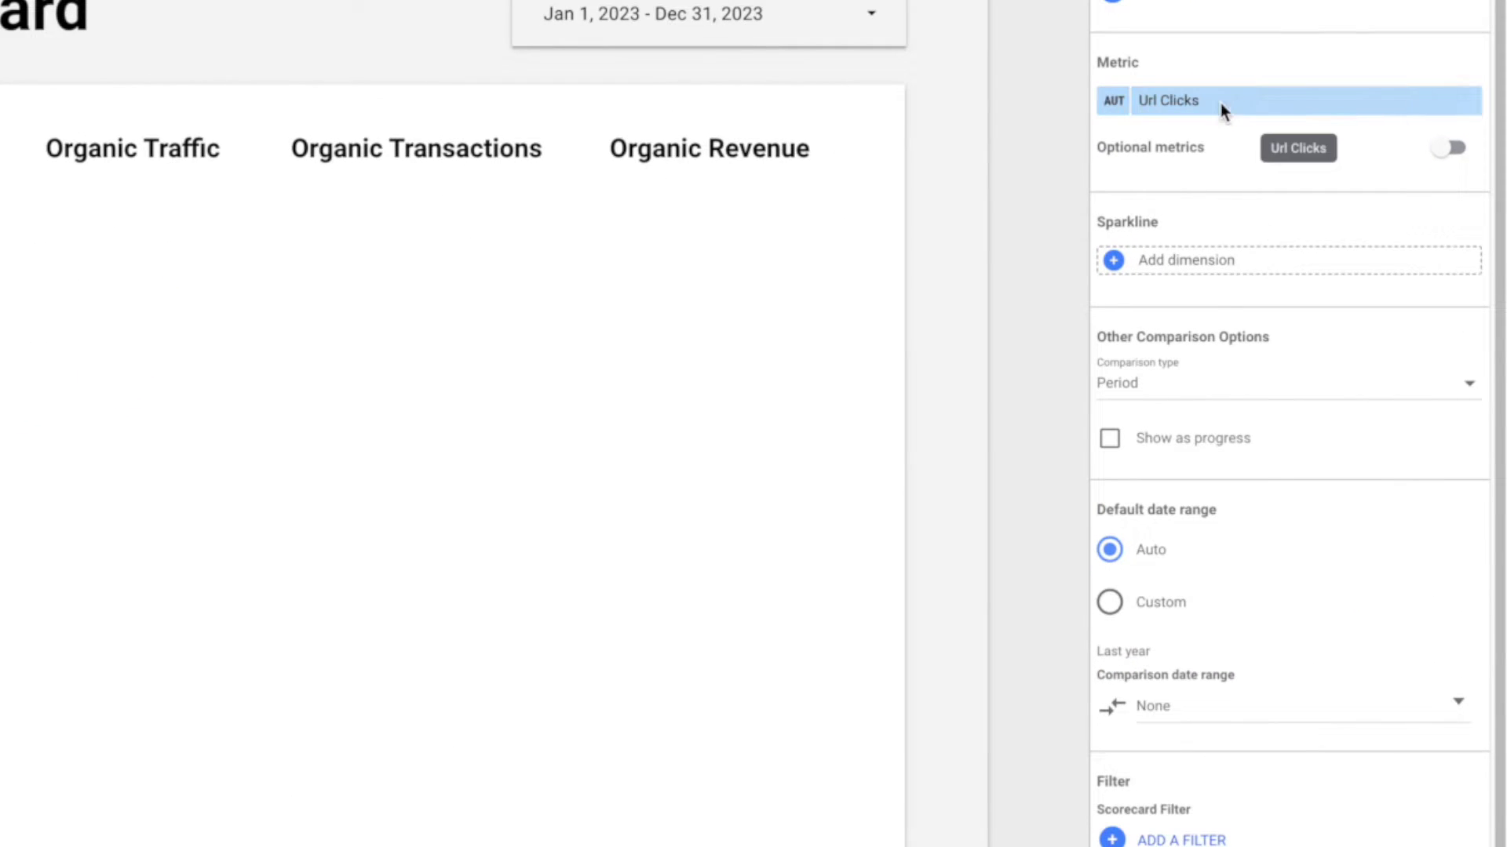
left_click(1304, 310)
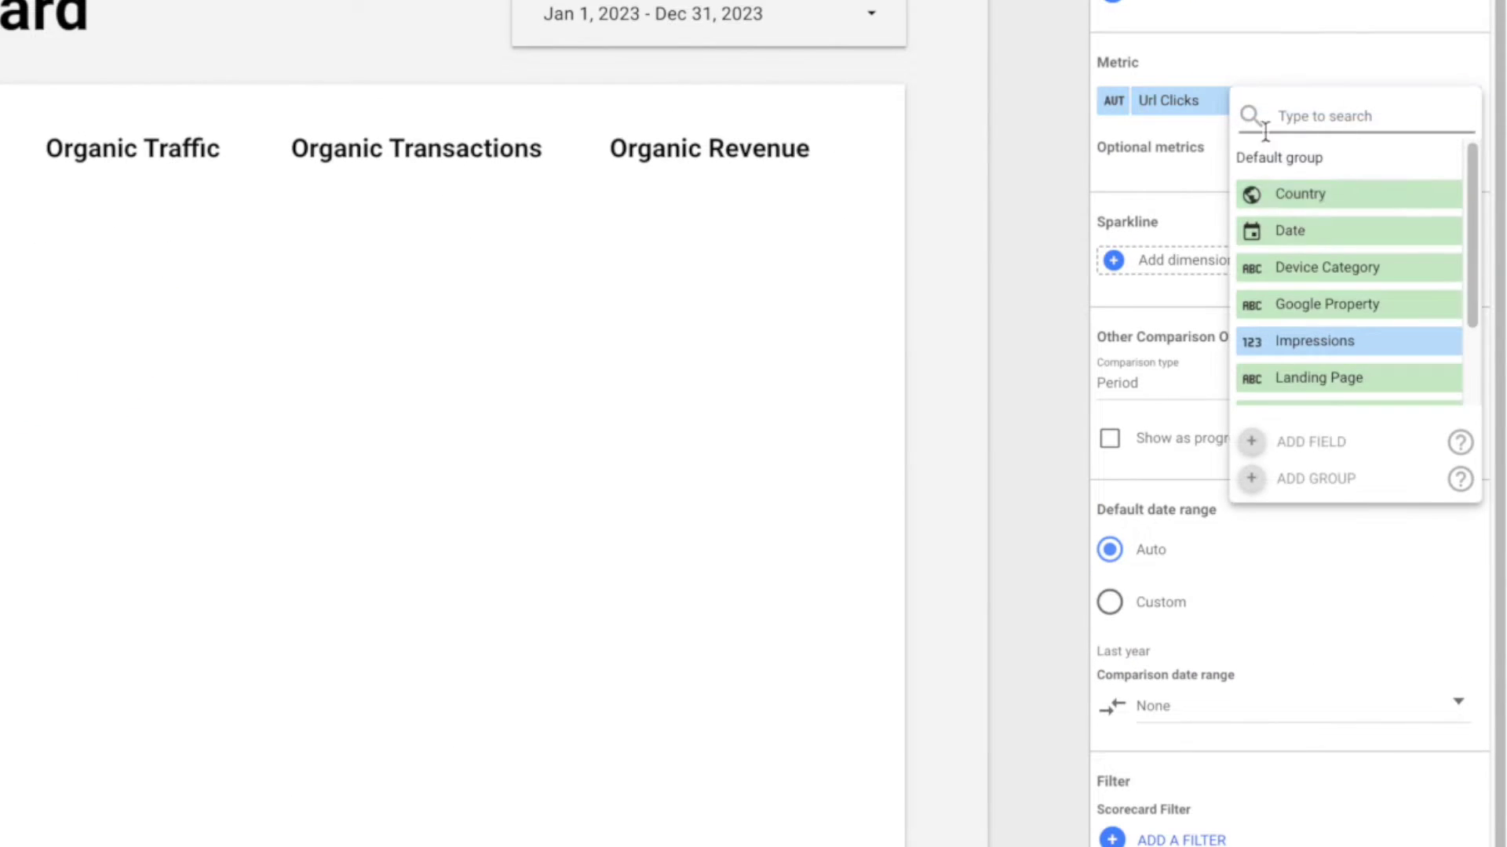
left_click(1308, 342)
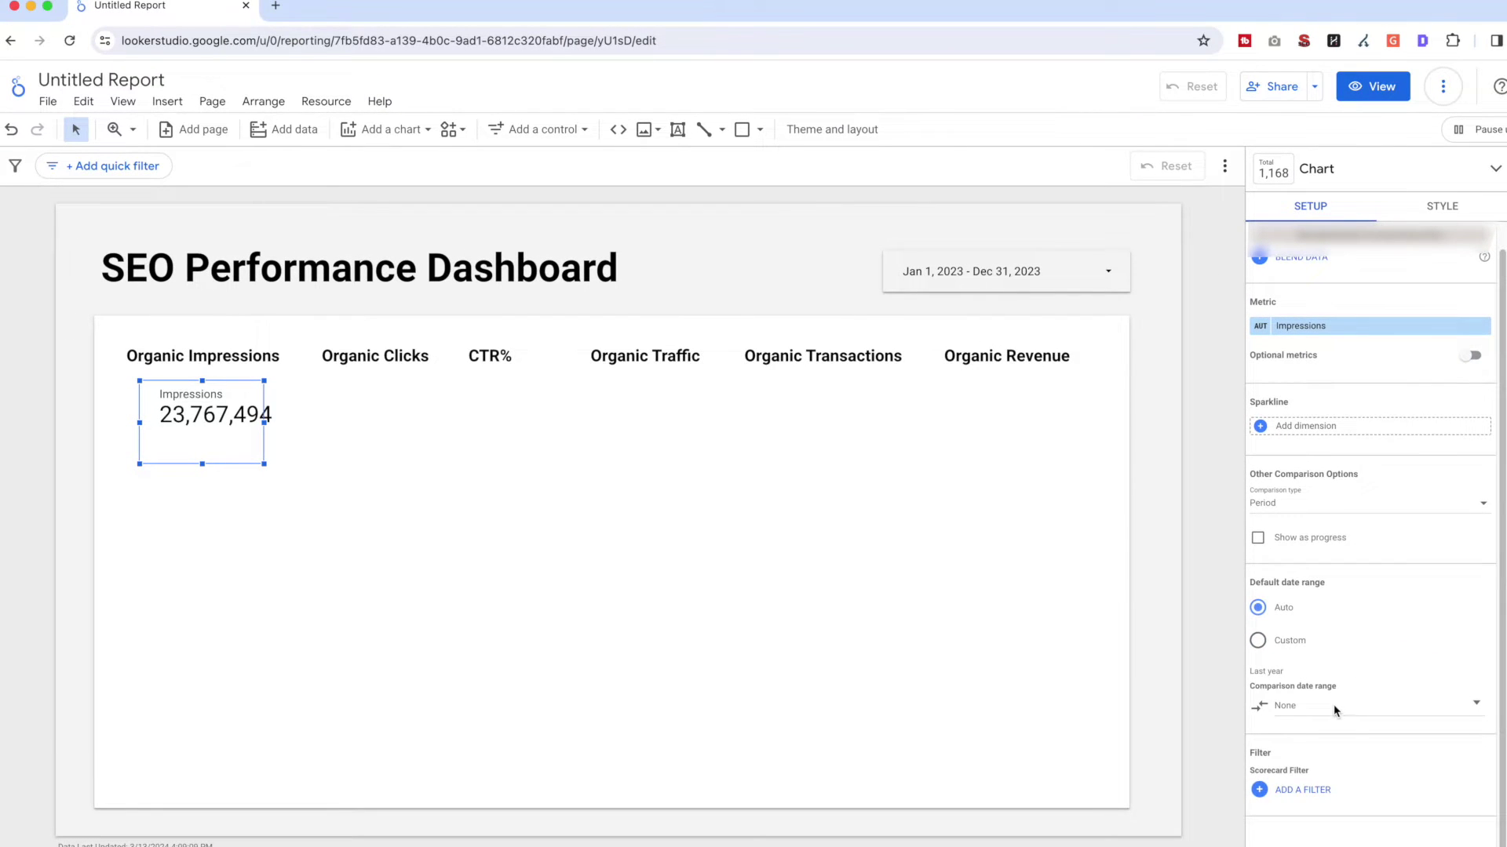
Set the Organic Impressions scorecard's comparison date range to the previous period
left_click(1334, 706)
left_click(1459, 528)
left_click(1448, 447)
left_click(1430, 785)
Hide the metric name on the Organic Impressions scorecard
left_click(1442, 206)
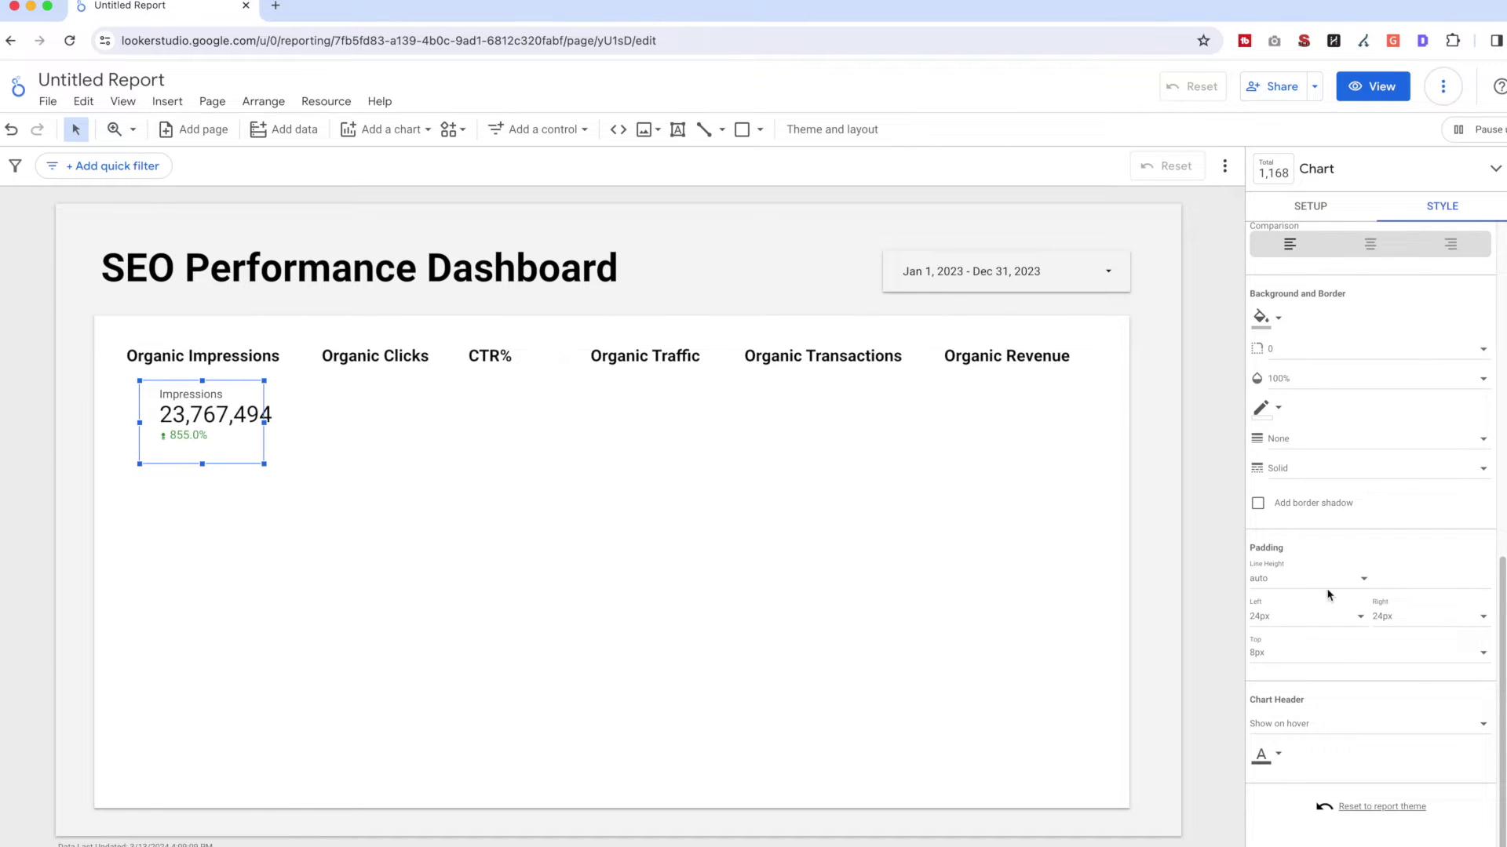
scroll(1316, 637, "up", 5)
left_click(1259, 545)
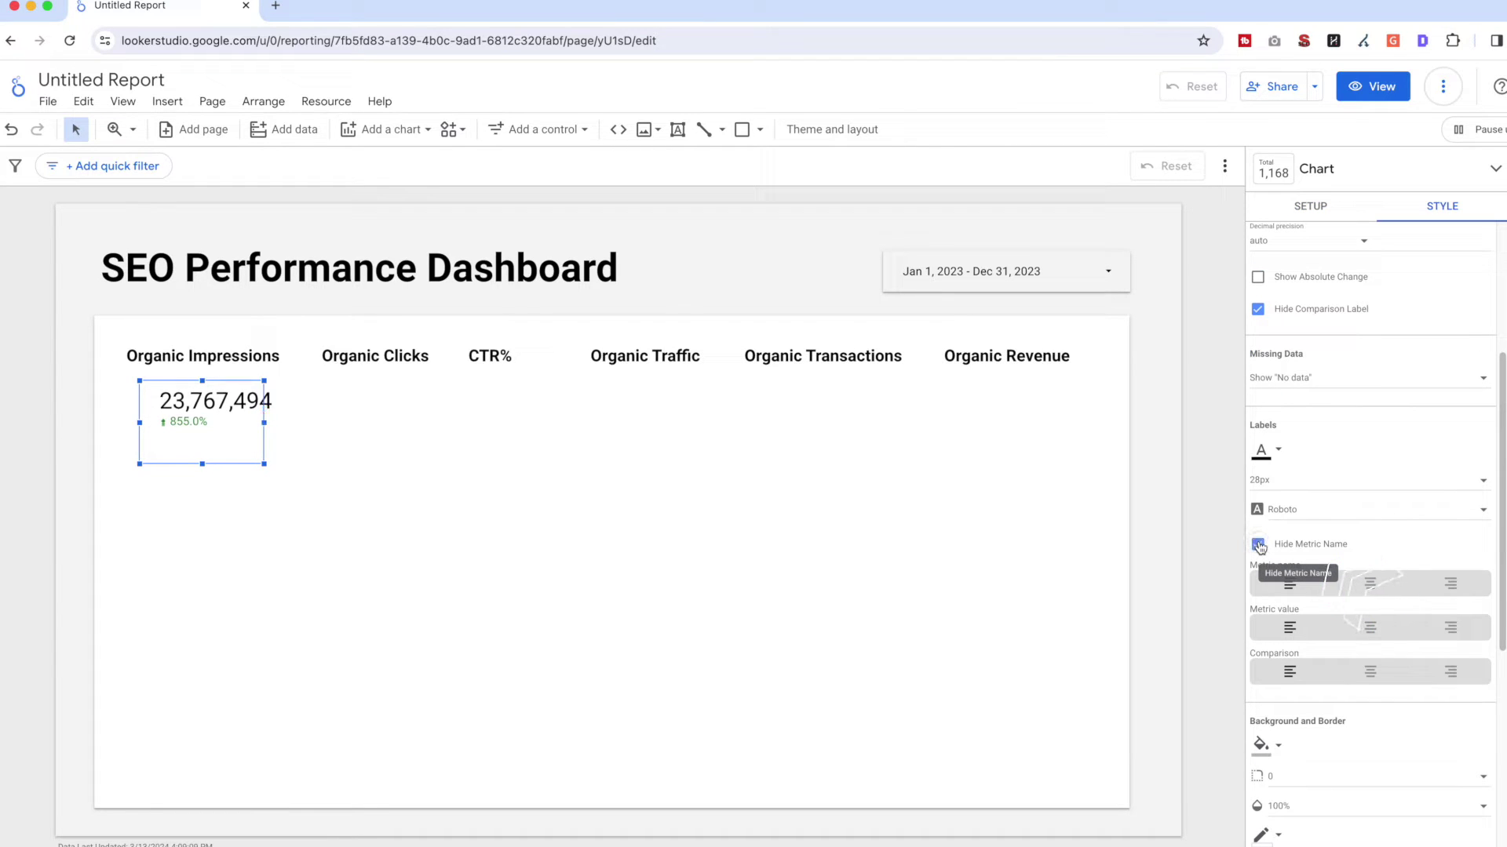
Duplicate the impressions scorecard and place a copy under each of the other five headings, aligning the CTR% heading with its copy
left_click_drag(222, 401, 507, 347)
key("super+d")
key("super+d")
left_click(502, 352)
left_click(527, 411)
key("super+d")
left_click_drag(529, 412, 1015, 395)
key("super+d")
key("super+d")
left_click(672, 346)
left_click(675, 336)
Change the metric of the scorecard under Organic Clicks to Url Clicks
left_click(368, 401)
left_click(1310, 206)
left_click(1300, 353)
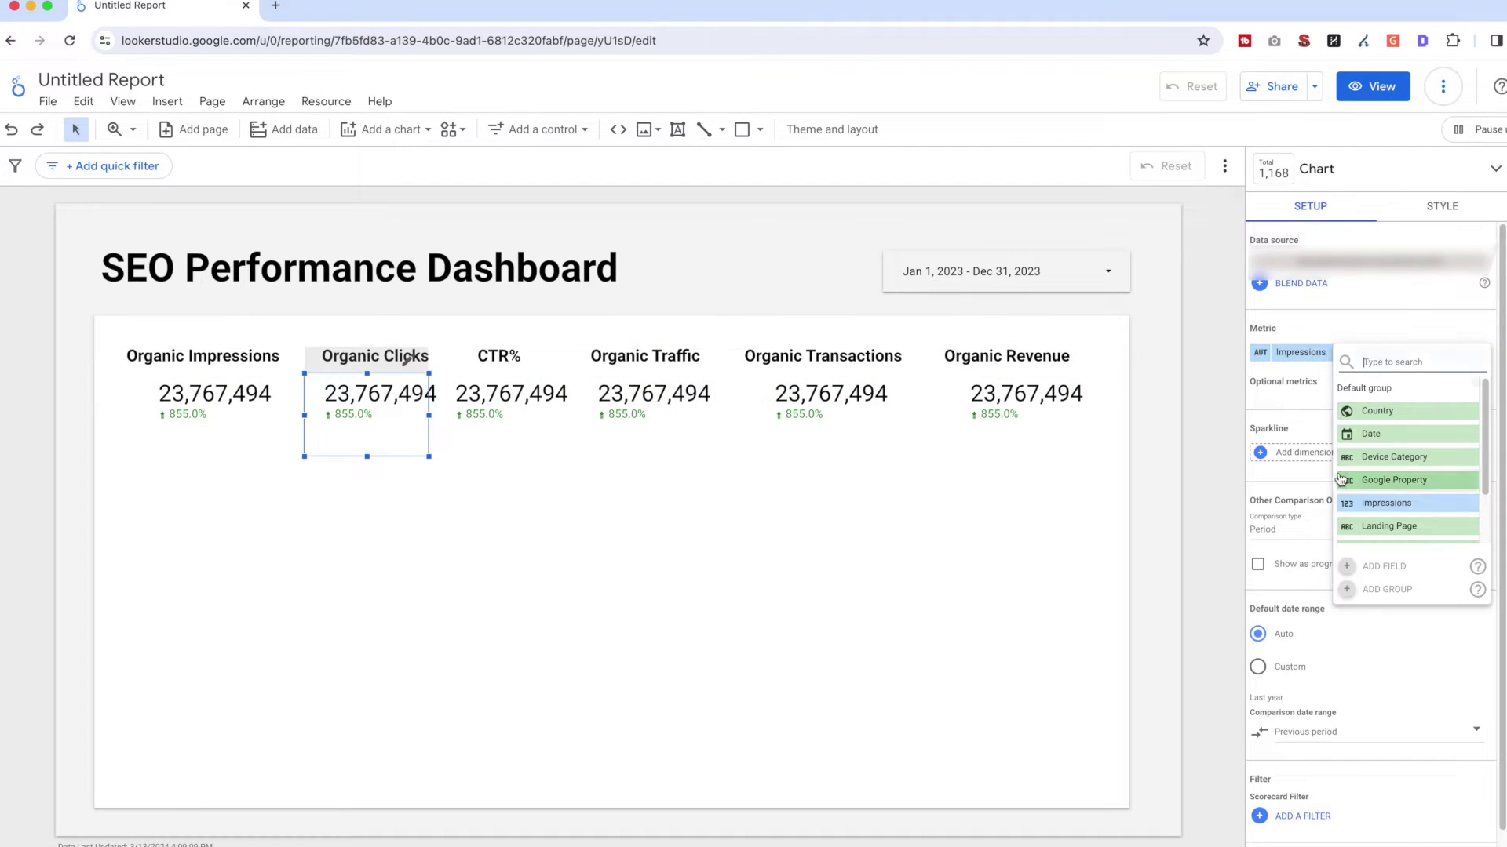
scroll(1415, 522, "down", 2)
left_click(1396, 532)
Change the metric of the scorecard under CTR% to URL CTR
left_click(498, 401)
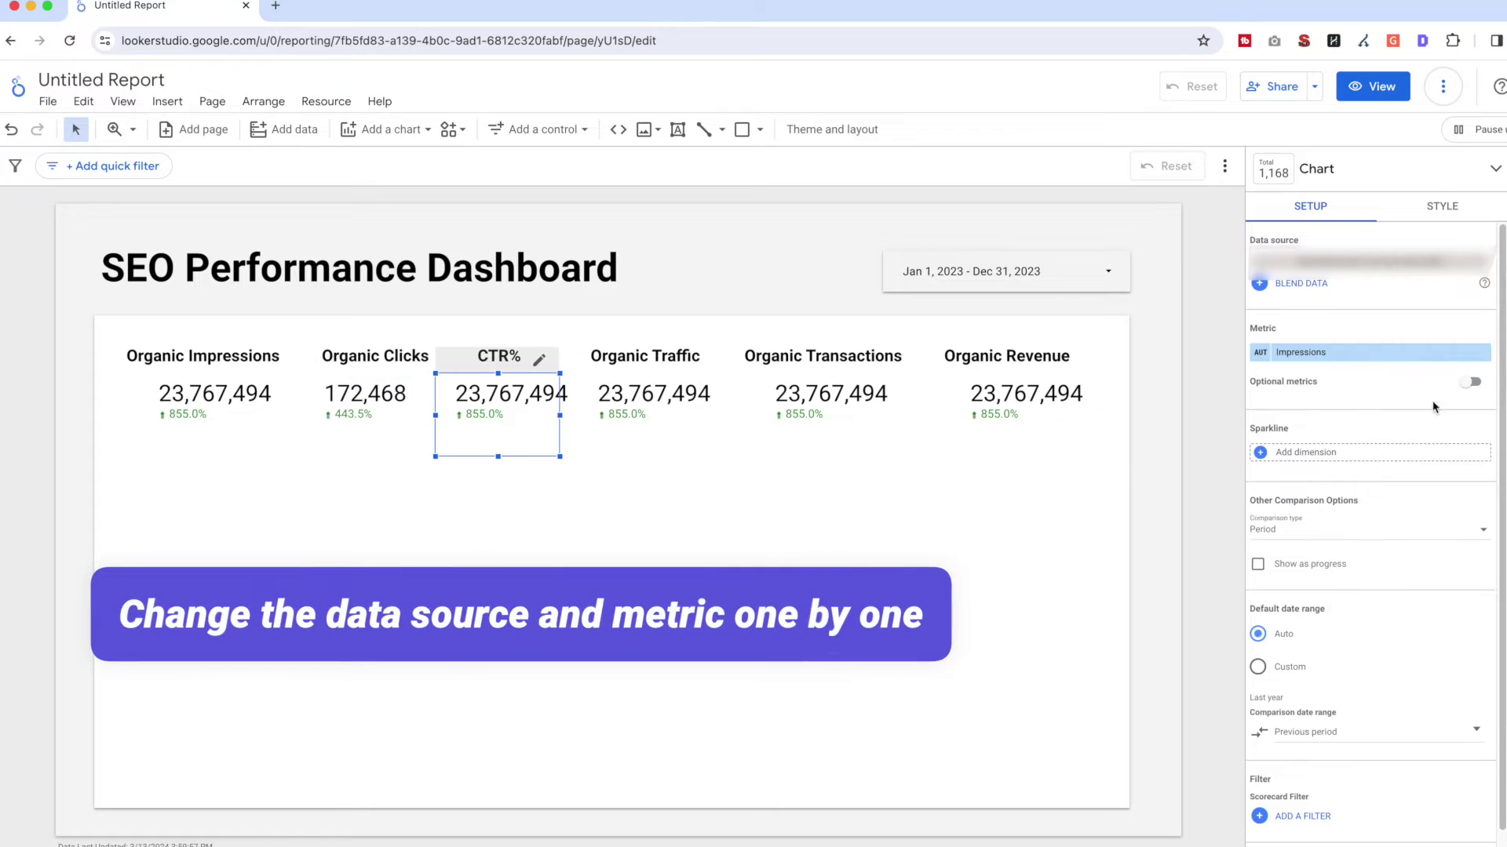
left_click(1300, 352)
scroll(1385, 496, "down", 2)
left_click(1385, 510)
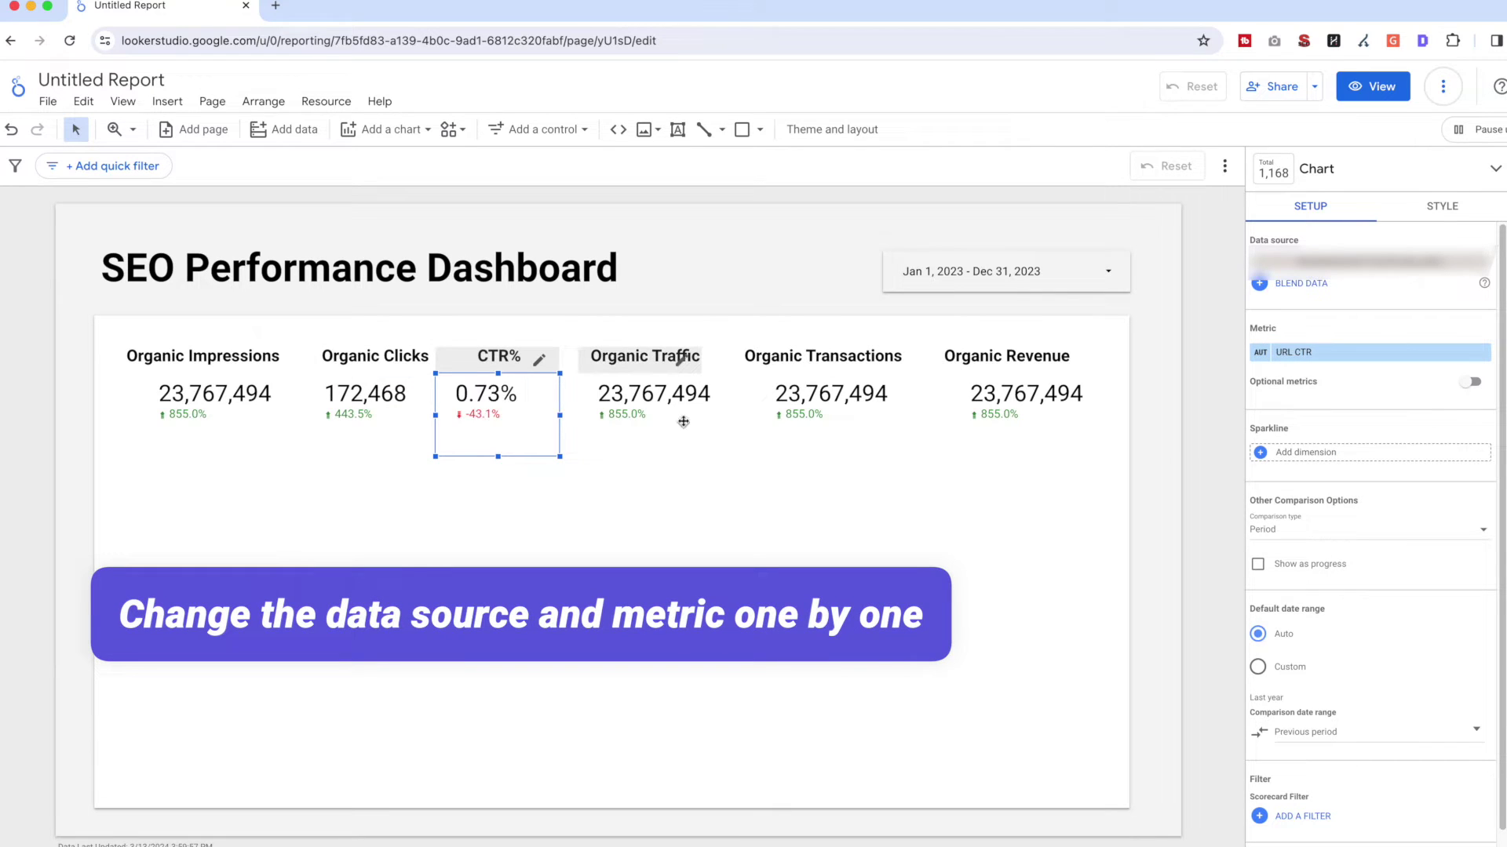
Switch the Organic Traffic scorecard's data source to GA4 and set its metric to Sessions
left_click(656, 376)
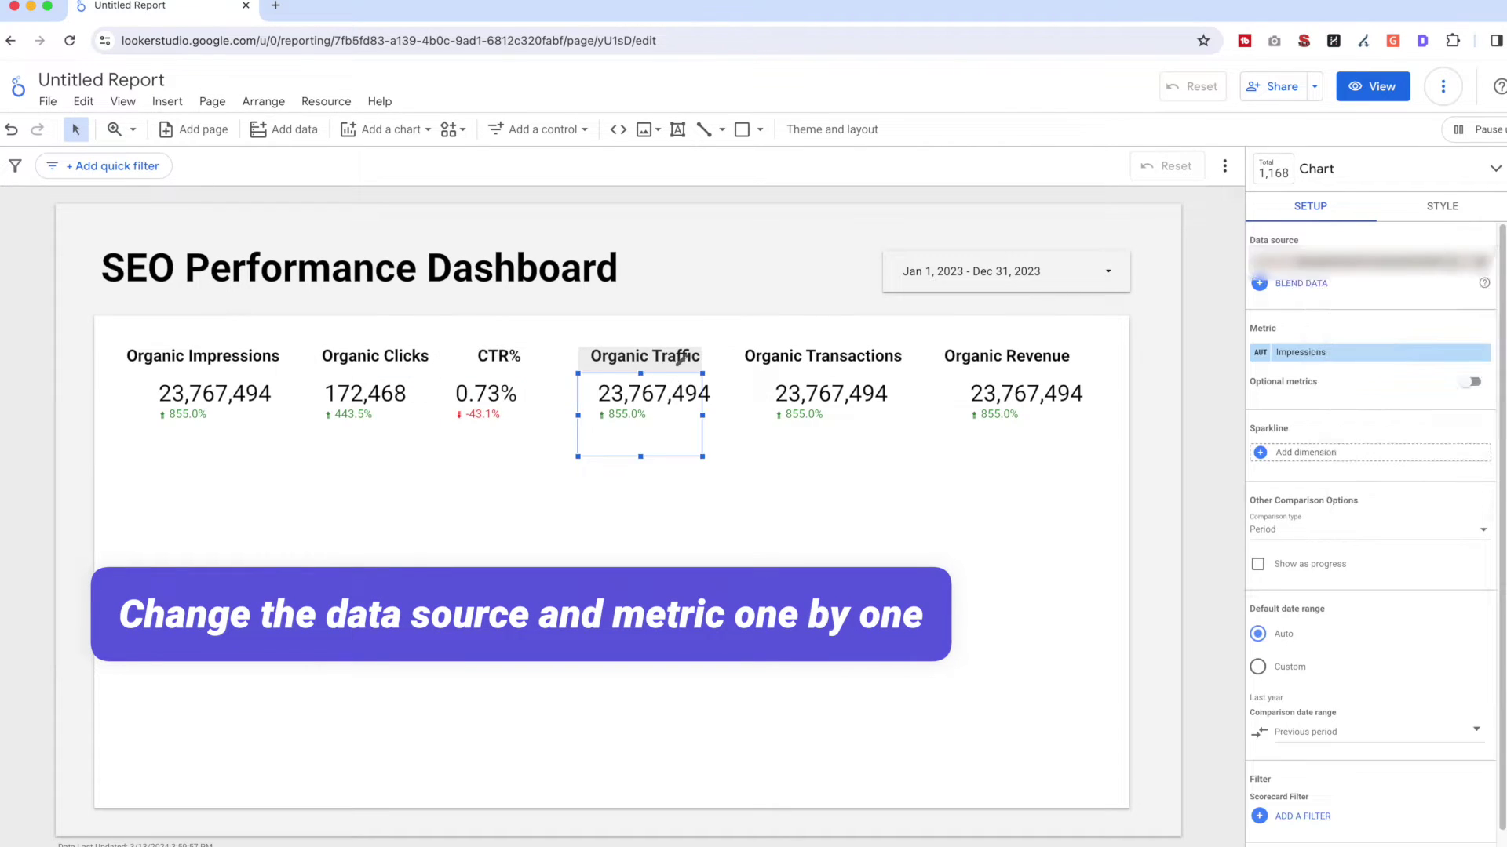
left_click(1334, 261)
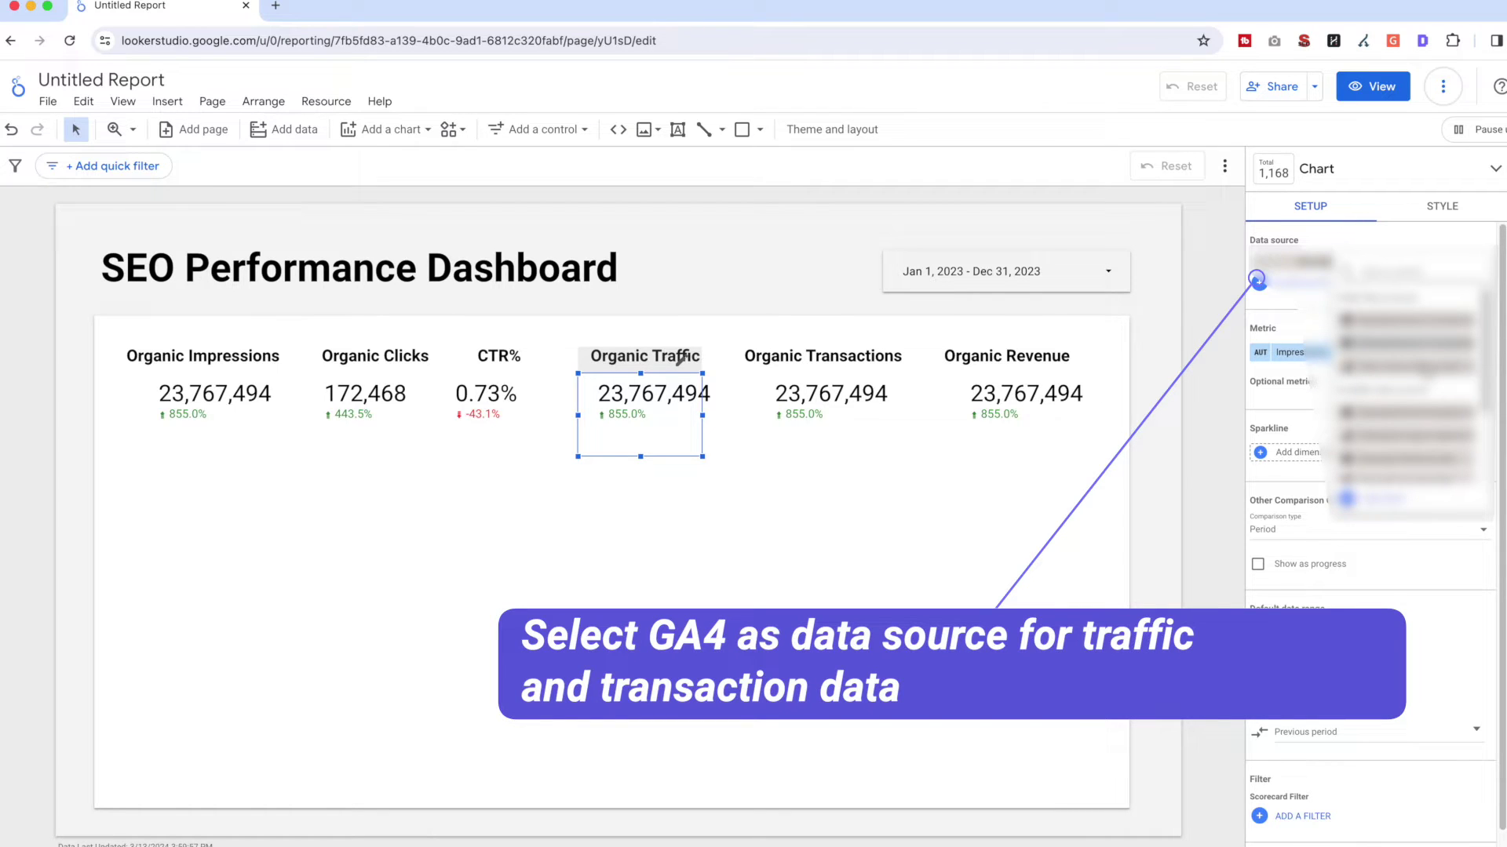
left_click(1427, 369)
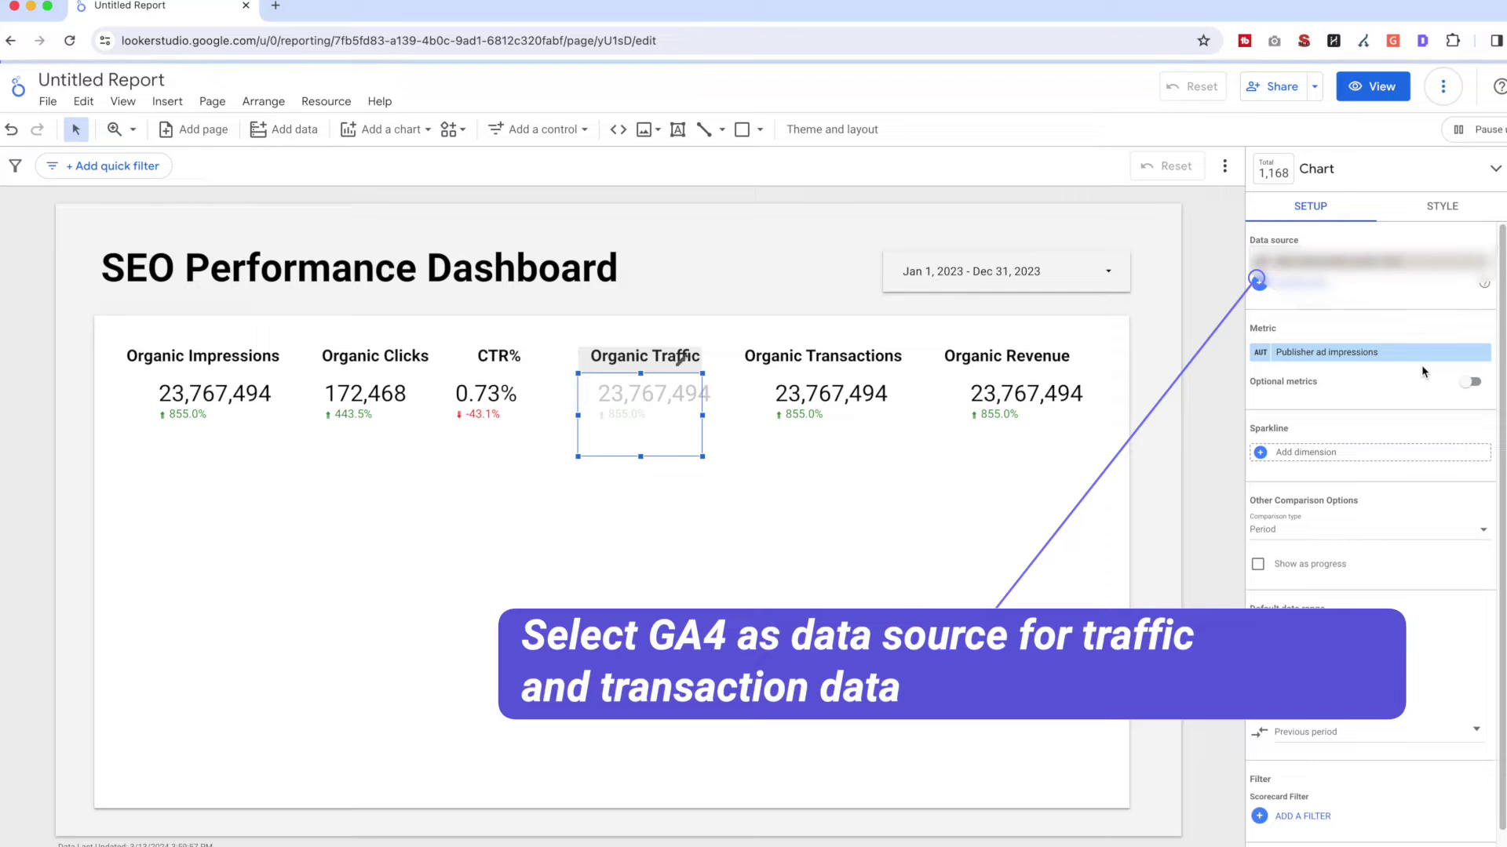
left_click(1365, 354)
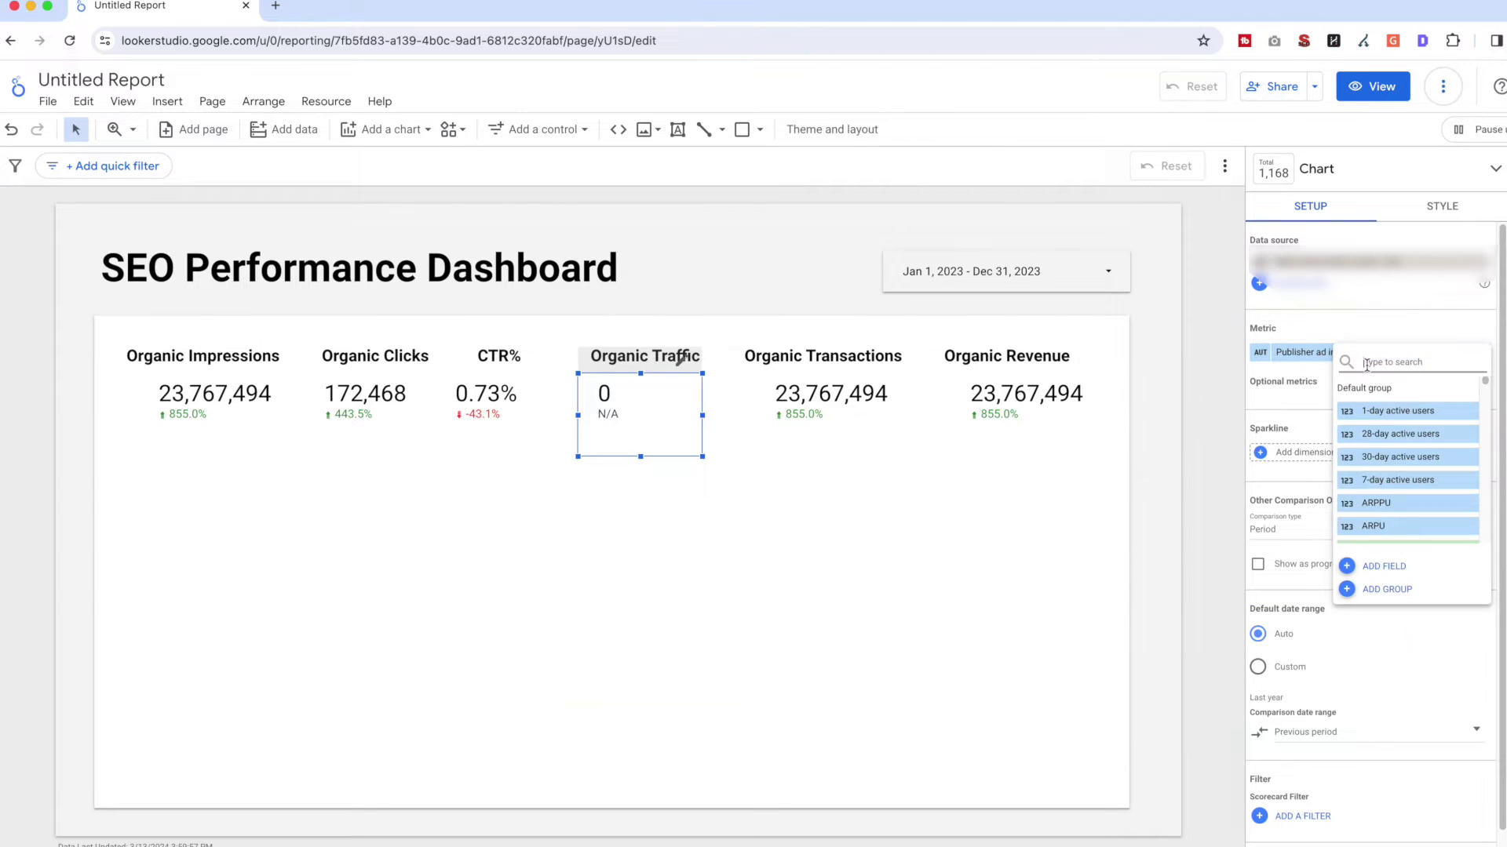
type("sessions")
left_click(1450, 435)
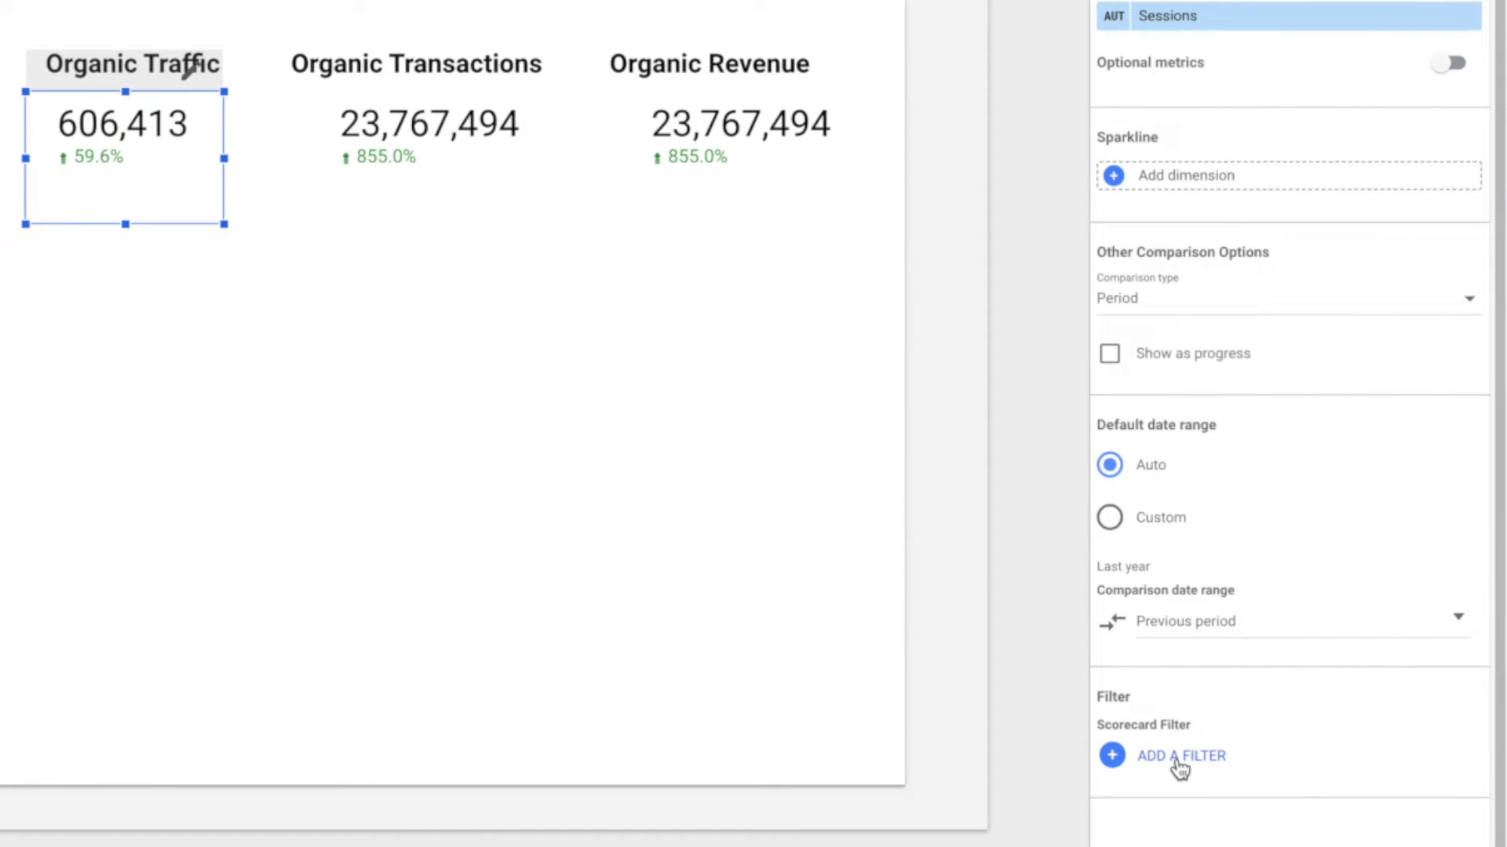
Create an "Organic Search" filter for the Organic Traffic scorecard where Session default channel group contains "Organic Search"
left_click(1177, 759)
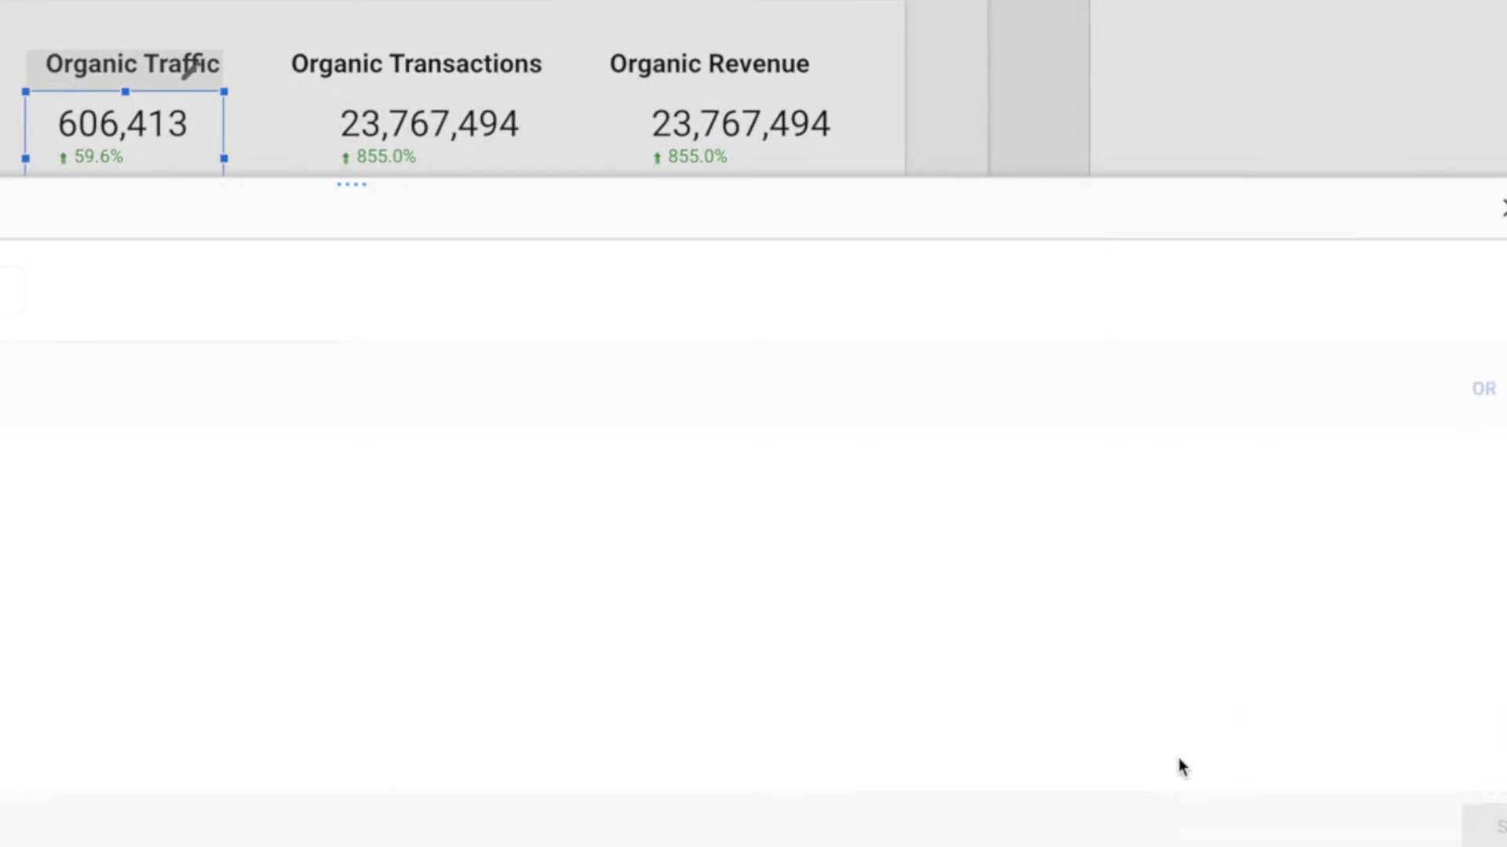
type("O")
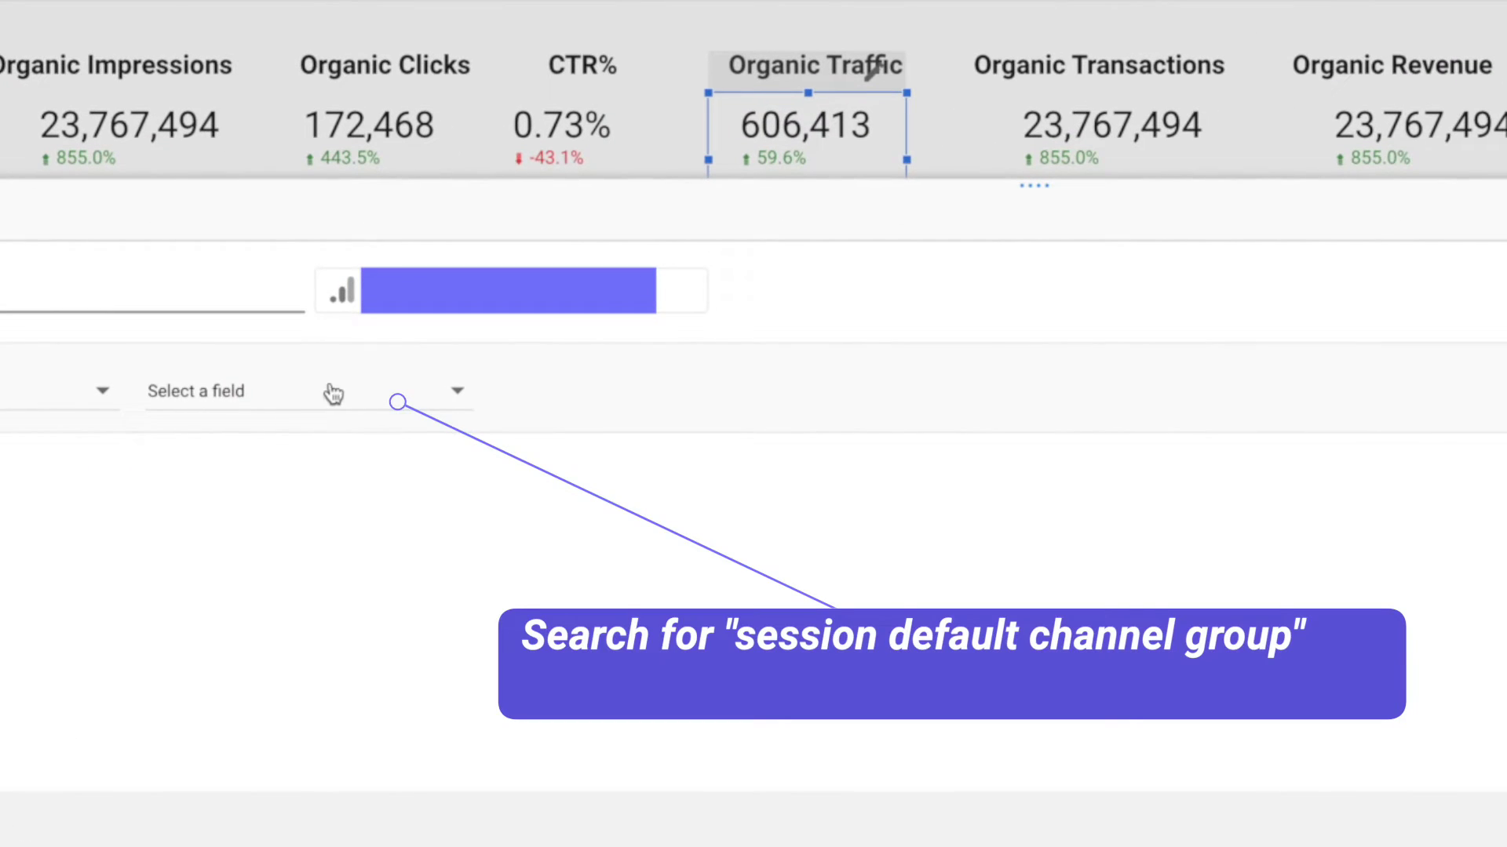
left_click(336, 558)
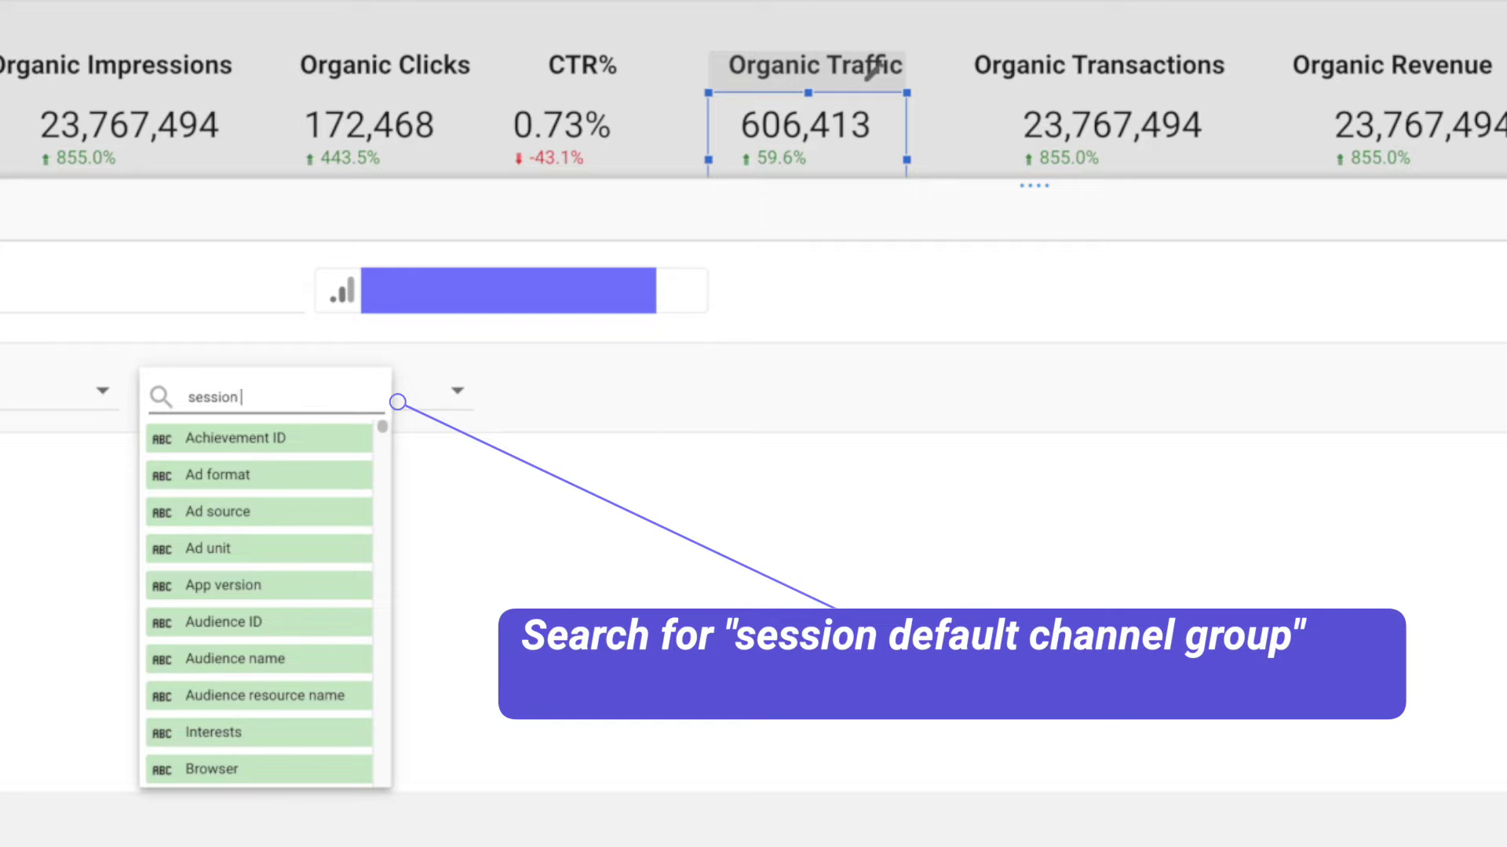
type("session default")
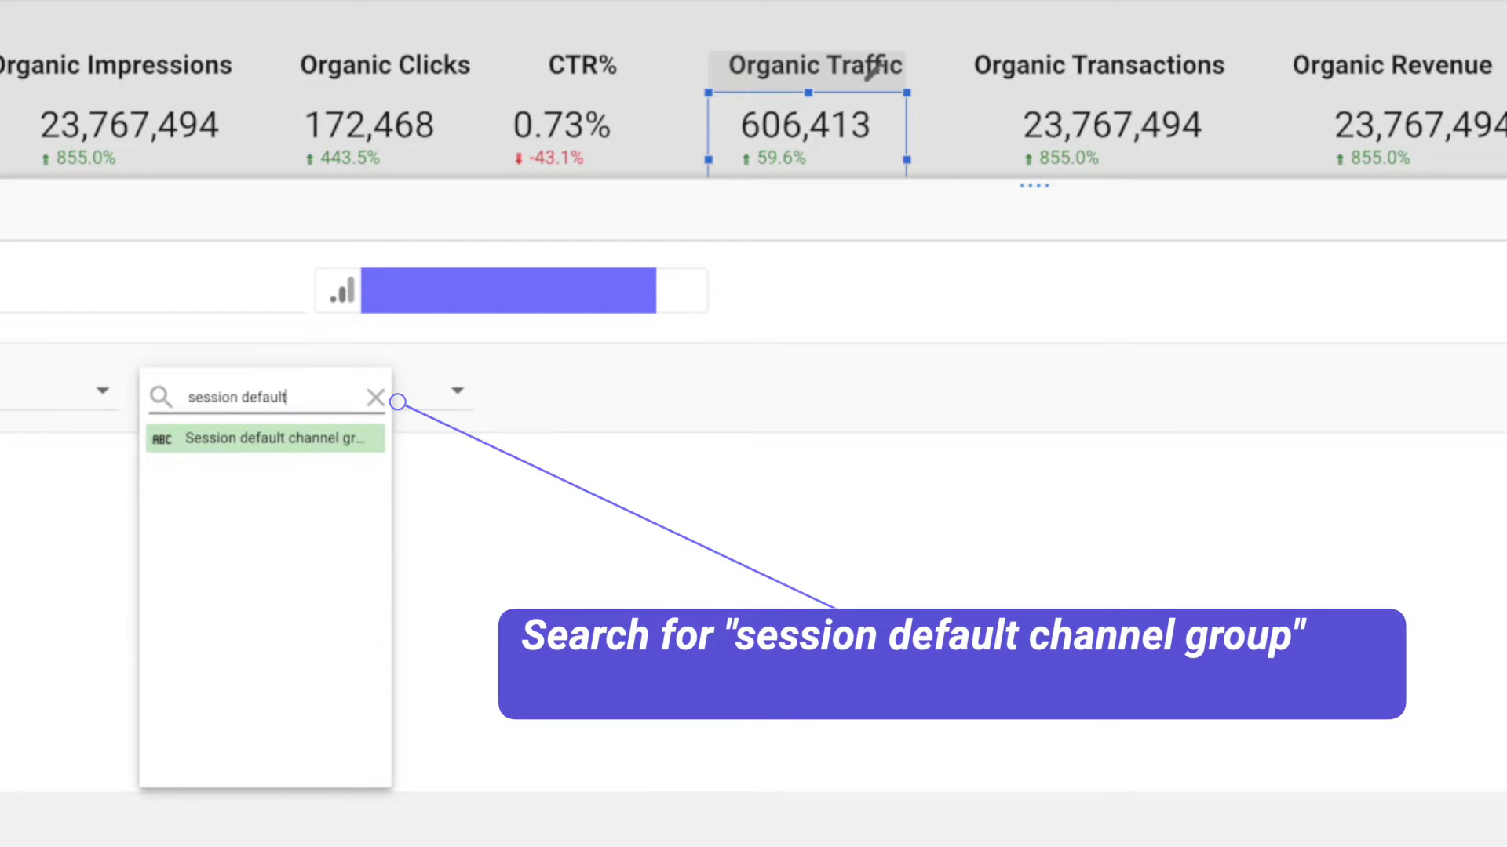
left_click(325, 439)
left_click(668, 398)
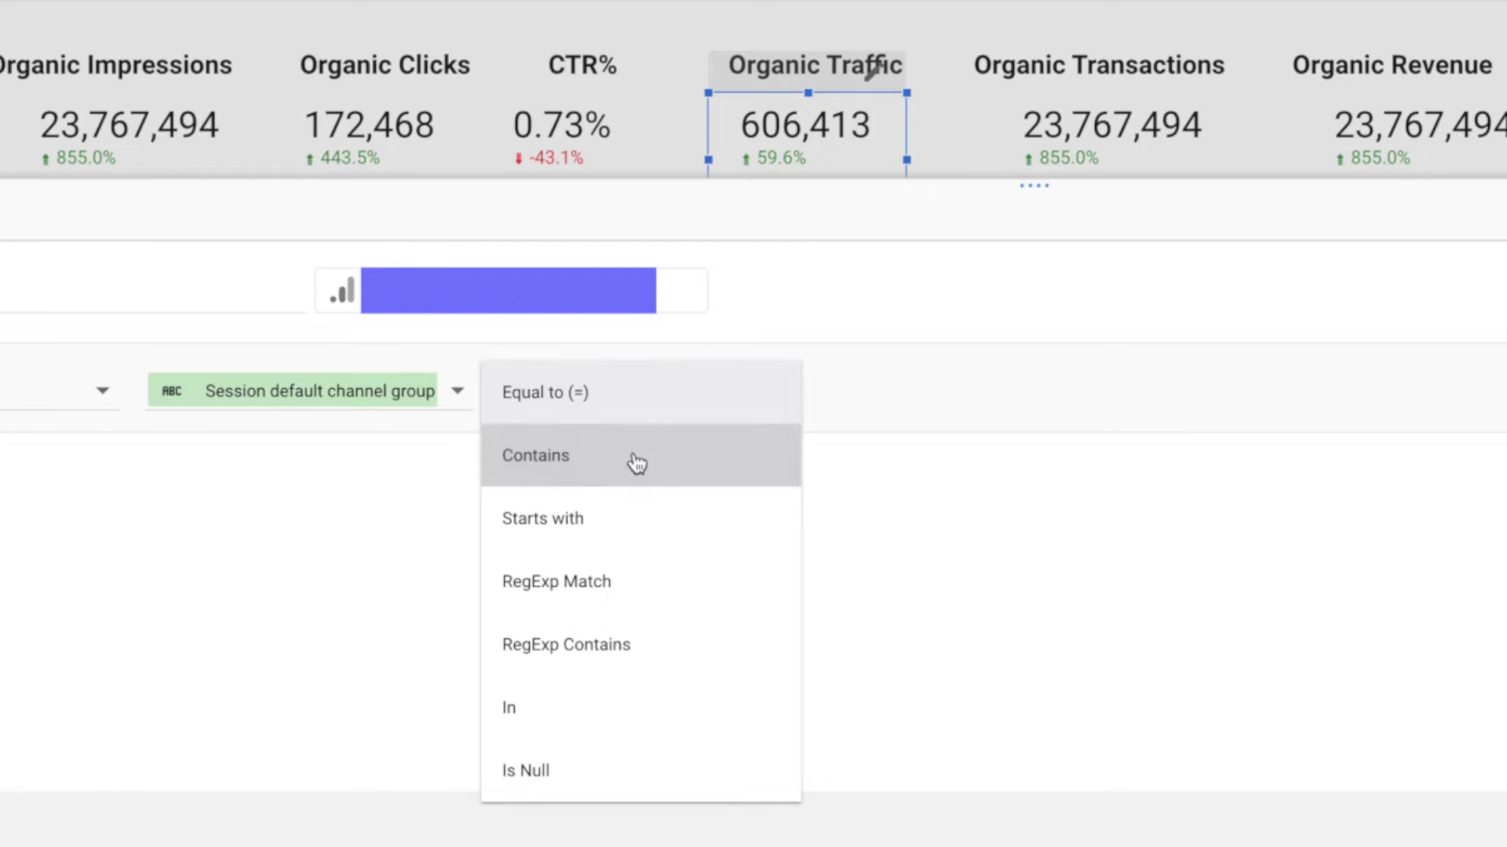
left_click(633, 459)
type("Organic Search")
left_click(1458, 817)
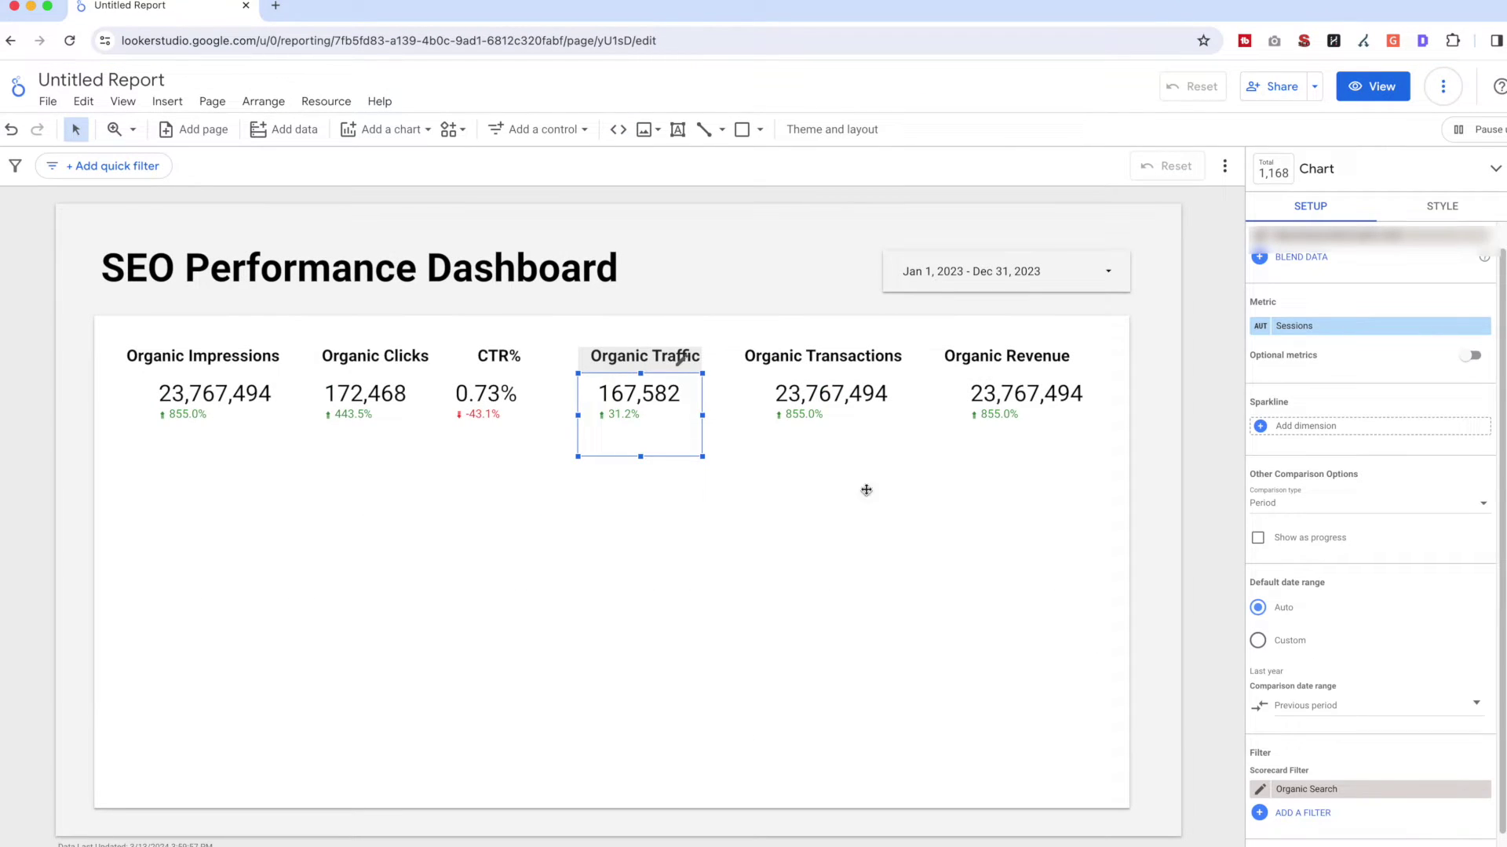
Set the Organic Transactions scorecard to the GA4 metric conversions:purchase with the existing Organic Search filter applied
left_click(817, 401)
left_click(1381, 353)
type("conversions")
left_click(1369, 261)
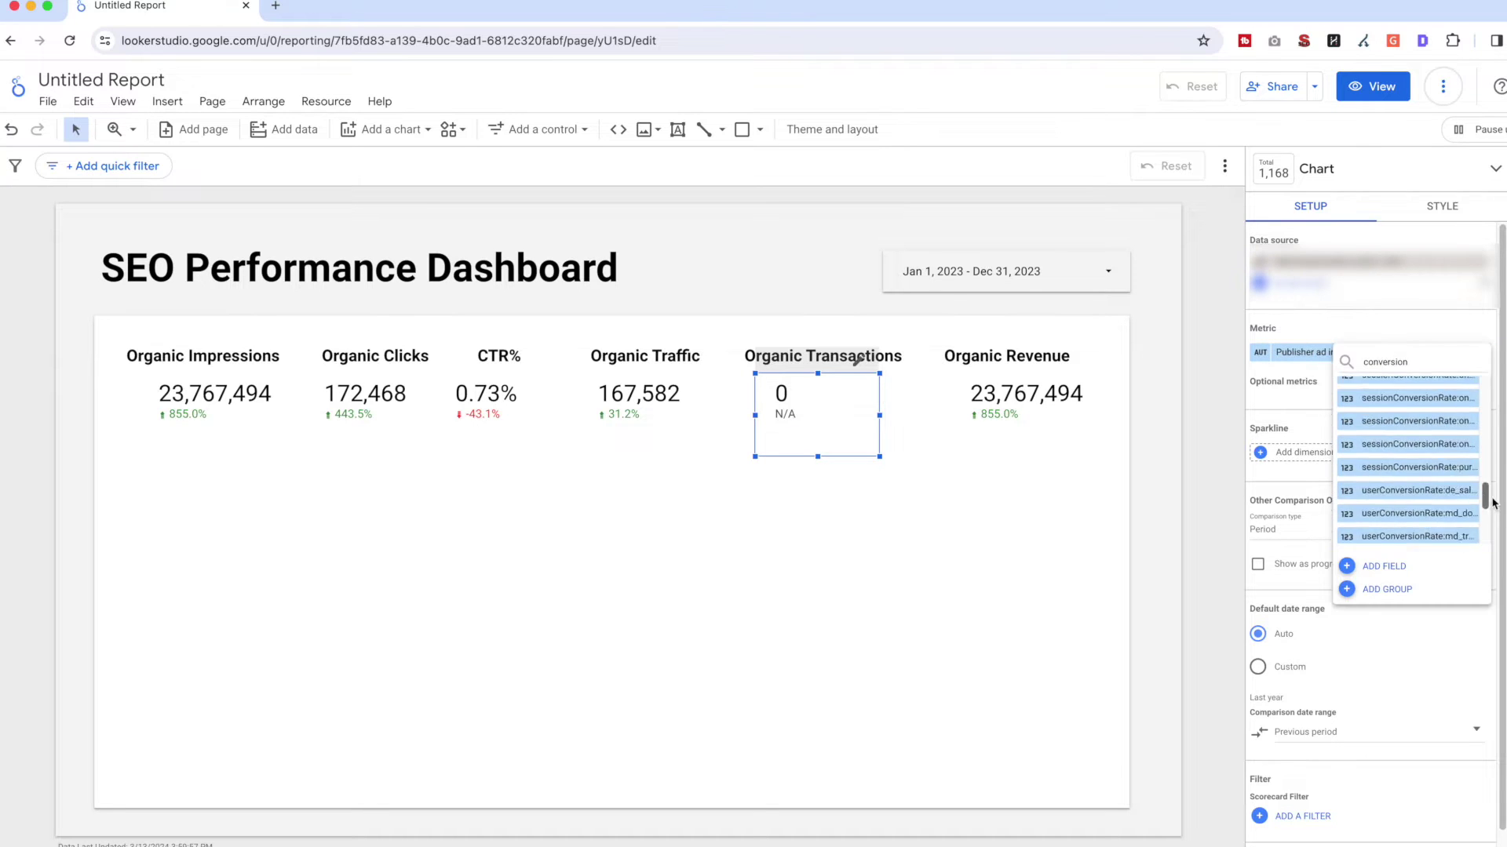
left_click_drag(1486, 497, 1485, 469)
left_click(1407, 388)
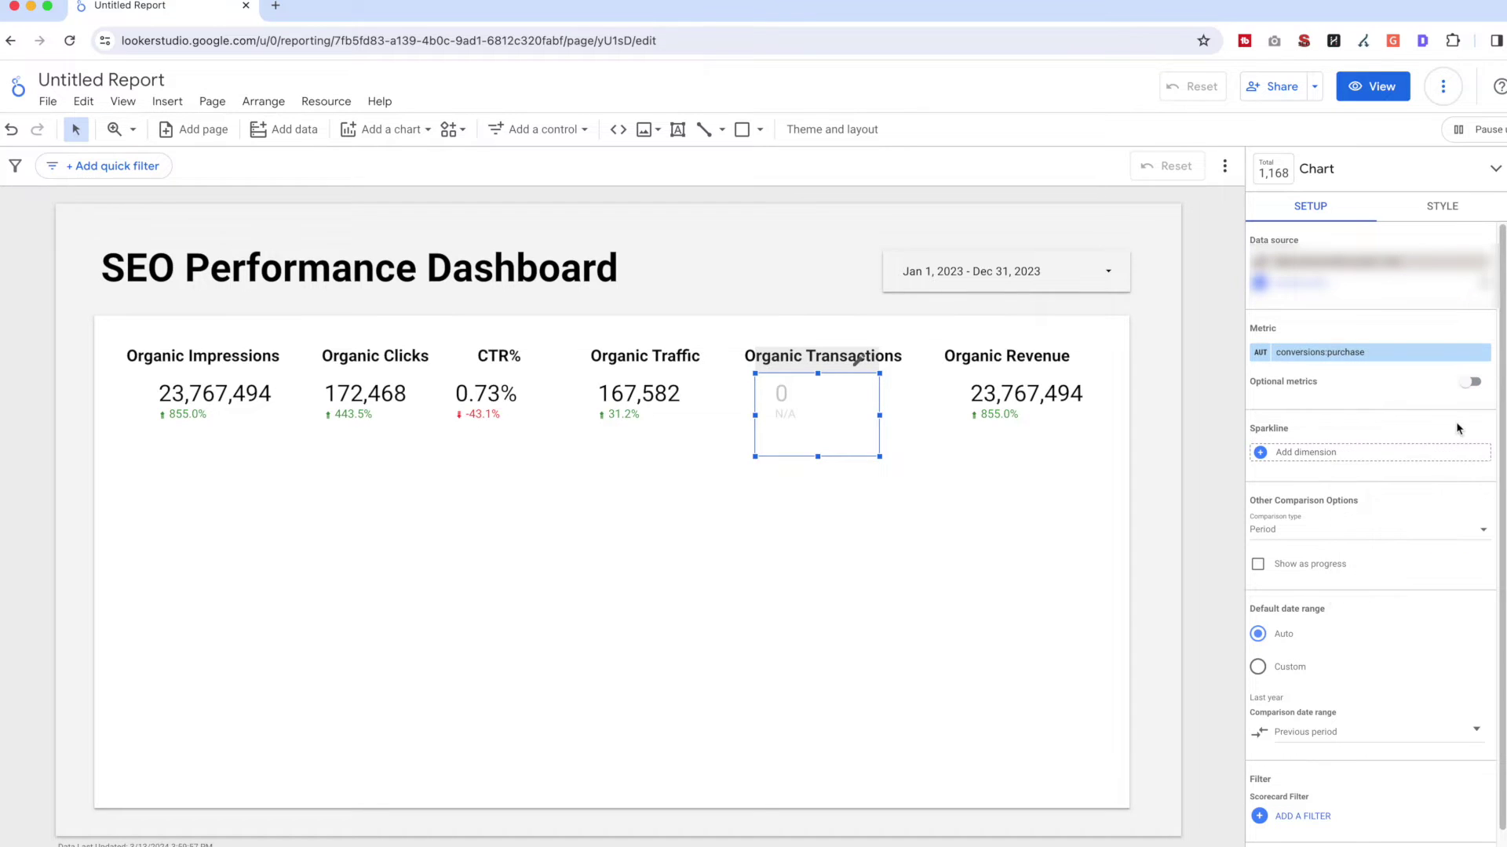
left_click(1302, 816)
left_click(1298, 215)
Set the Organic Revenue scorecard to a GA4 revenue metric with the existing Organic Search filter applied
left_click(1049, 437)
left_click(1338, 363)
type("revenue")
scroll(1401, 498, "down", 2)
left_click(1401, 497)
left_click(1303, 816)
left_click(1319, 212)
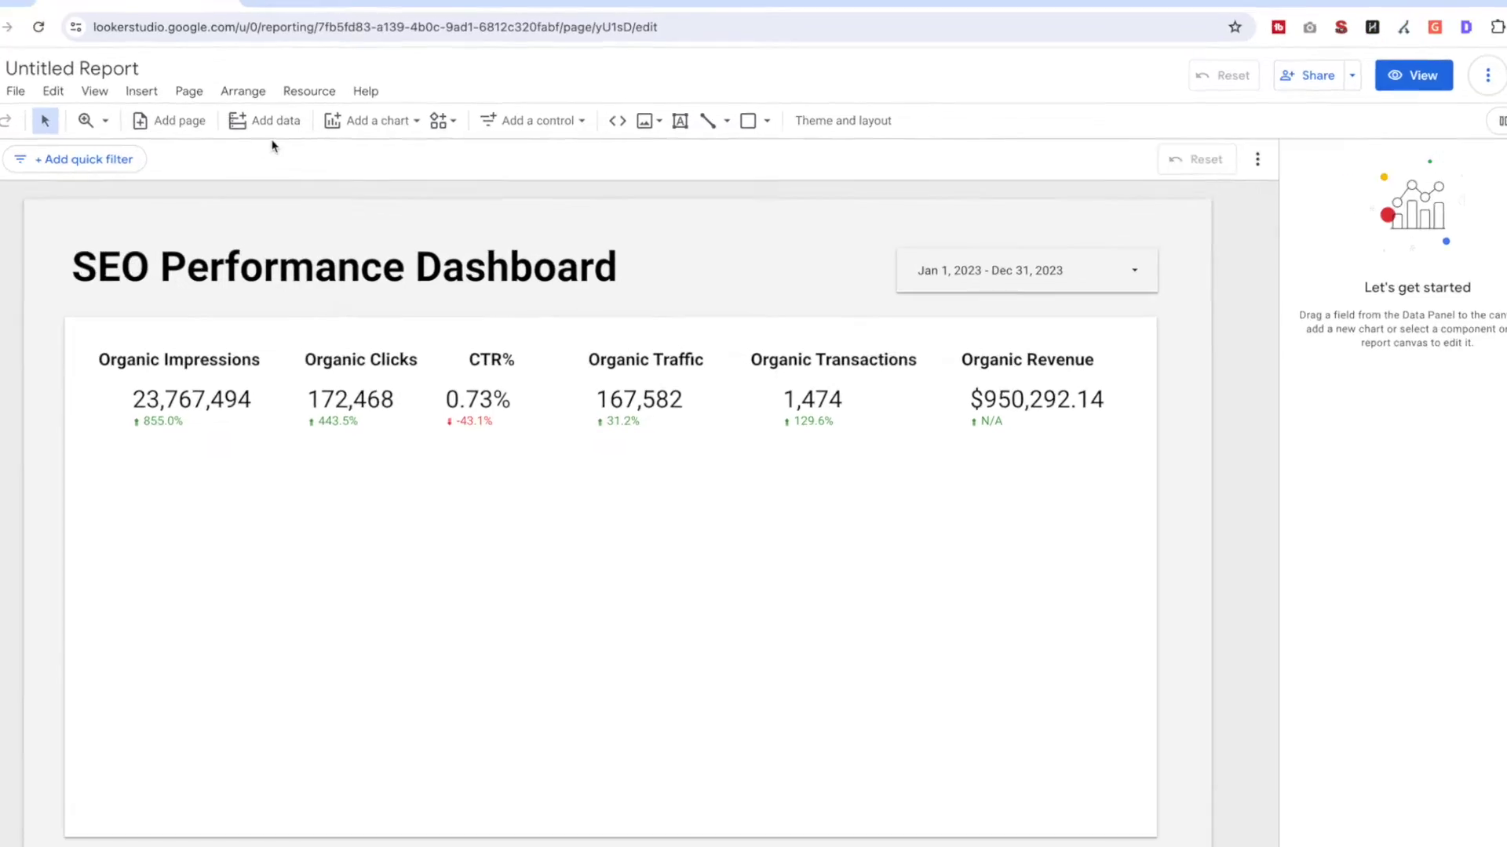
Insert a combo chart below the Organic Impressions scorecard and set its dimension to Date
left_click(369, 120)
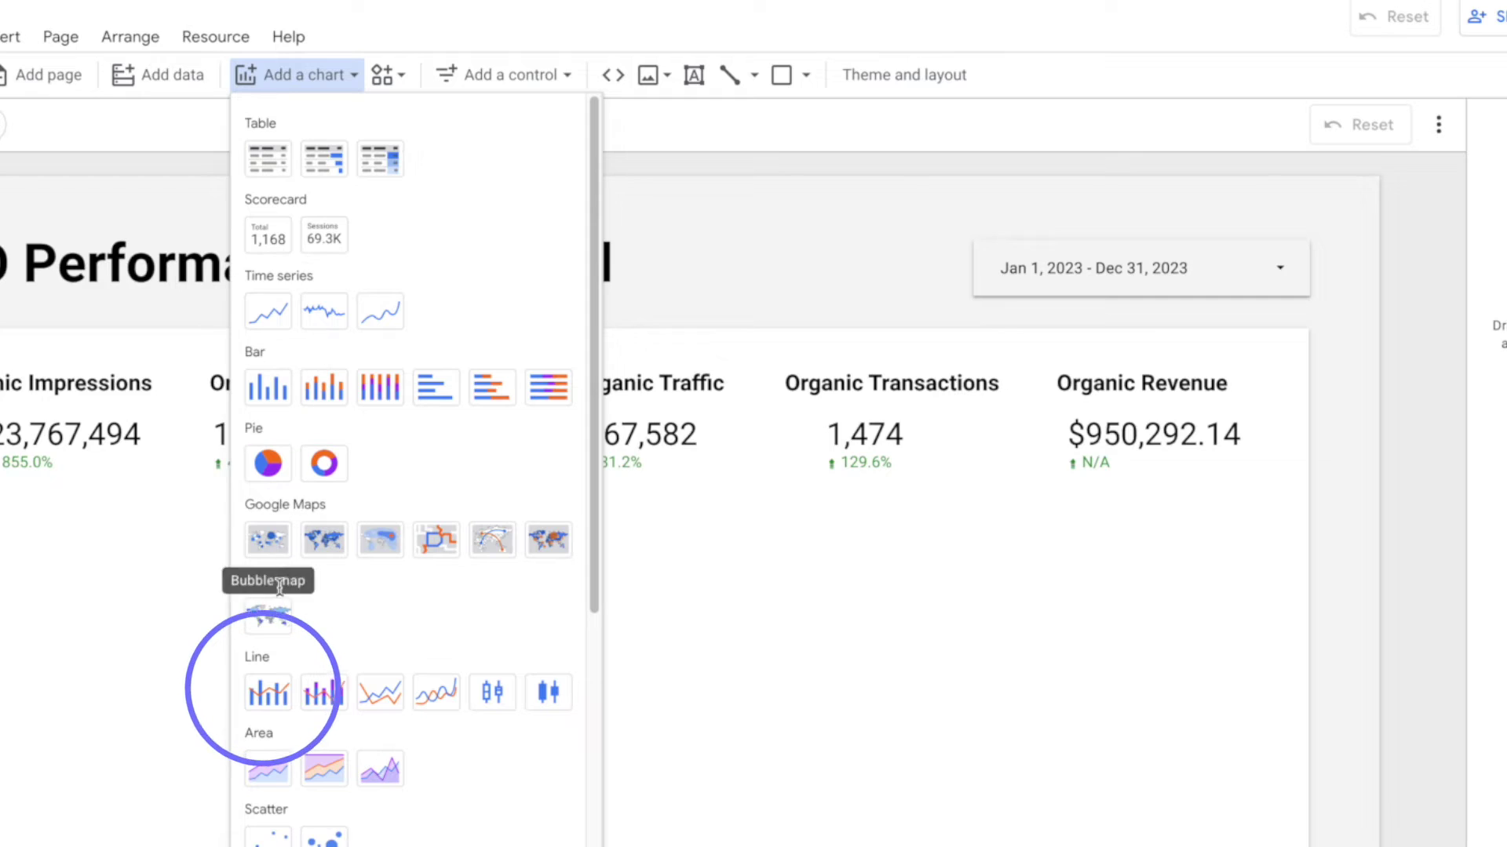
left_click(351, 589)
left_click(138, 469)
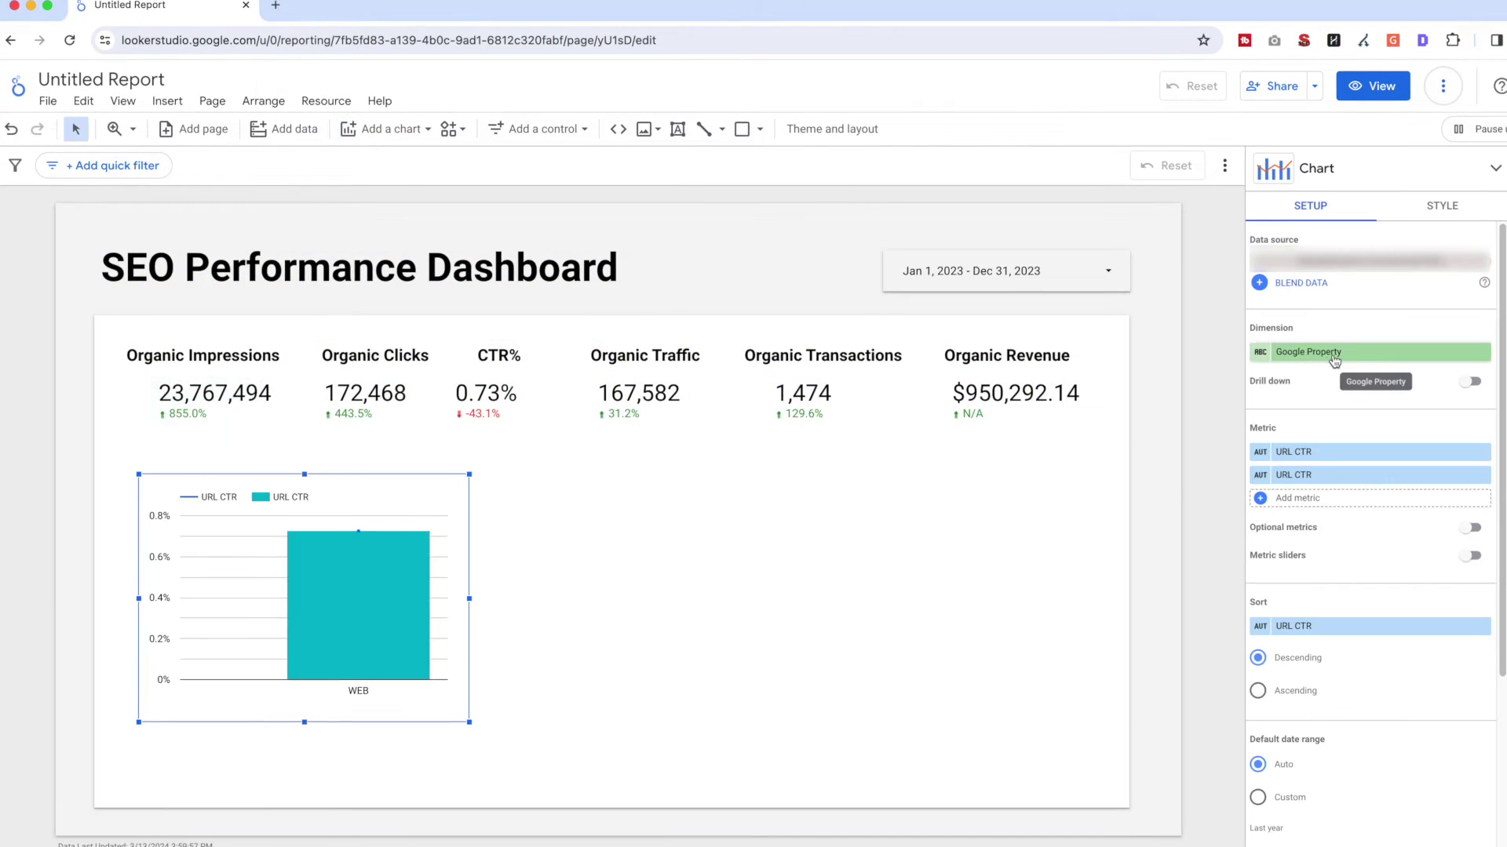
left_click(1332, 357)
left_click(1295, 482)
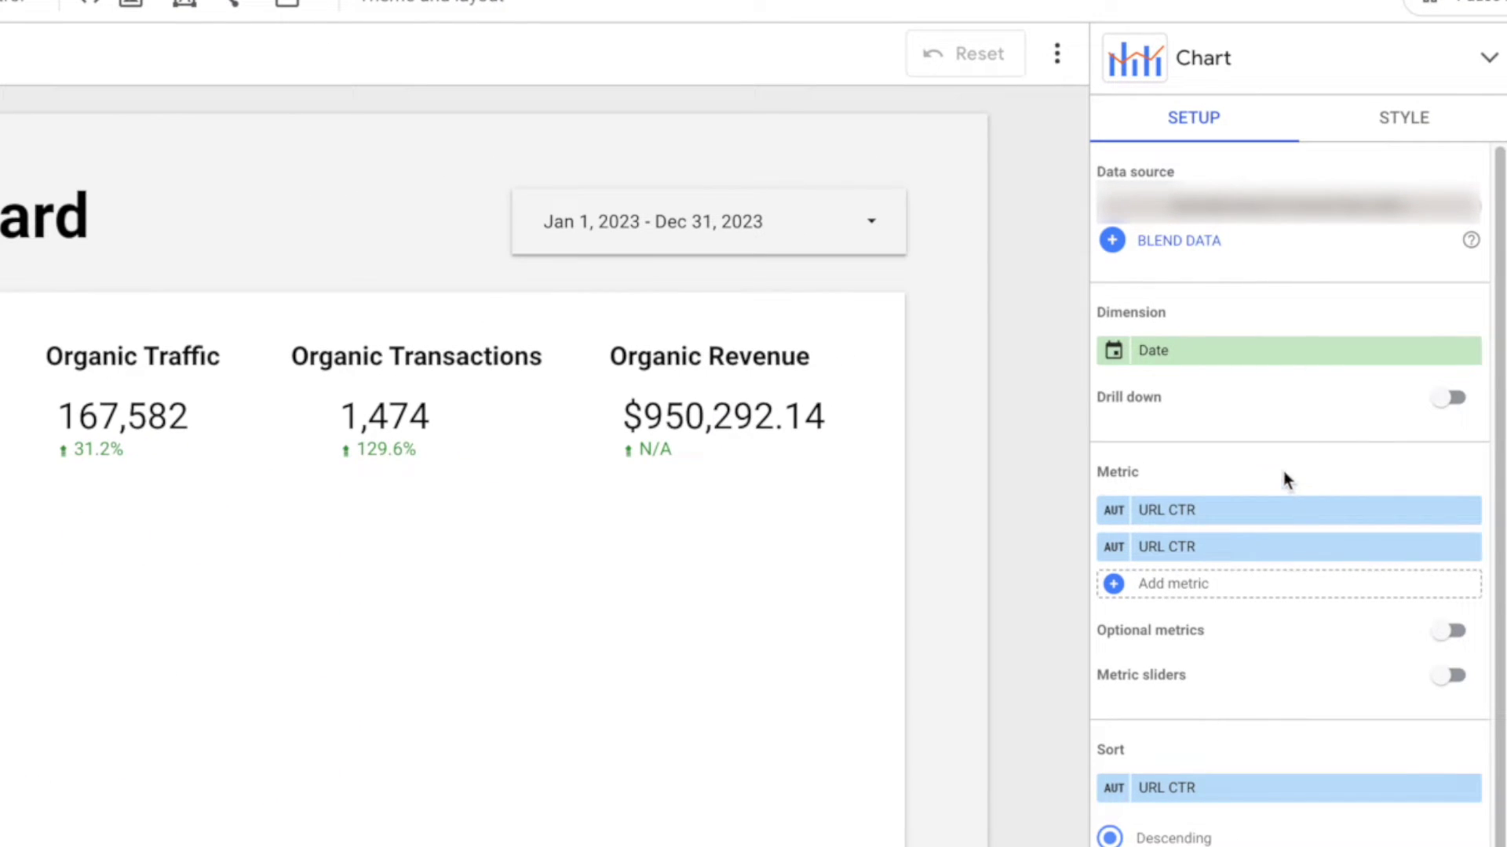
Replace the combo chart's metrics with Impressions and Url Clicks
left_click(1472, 547)
left_click(1261, 582)
type("impressions")
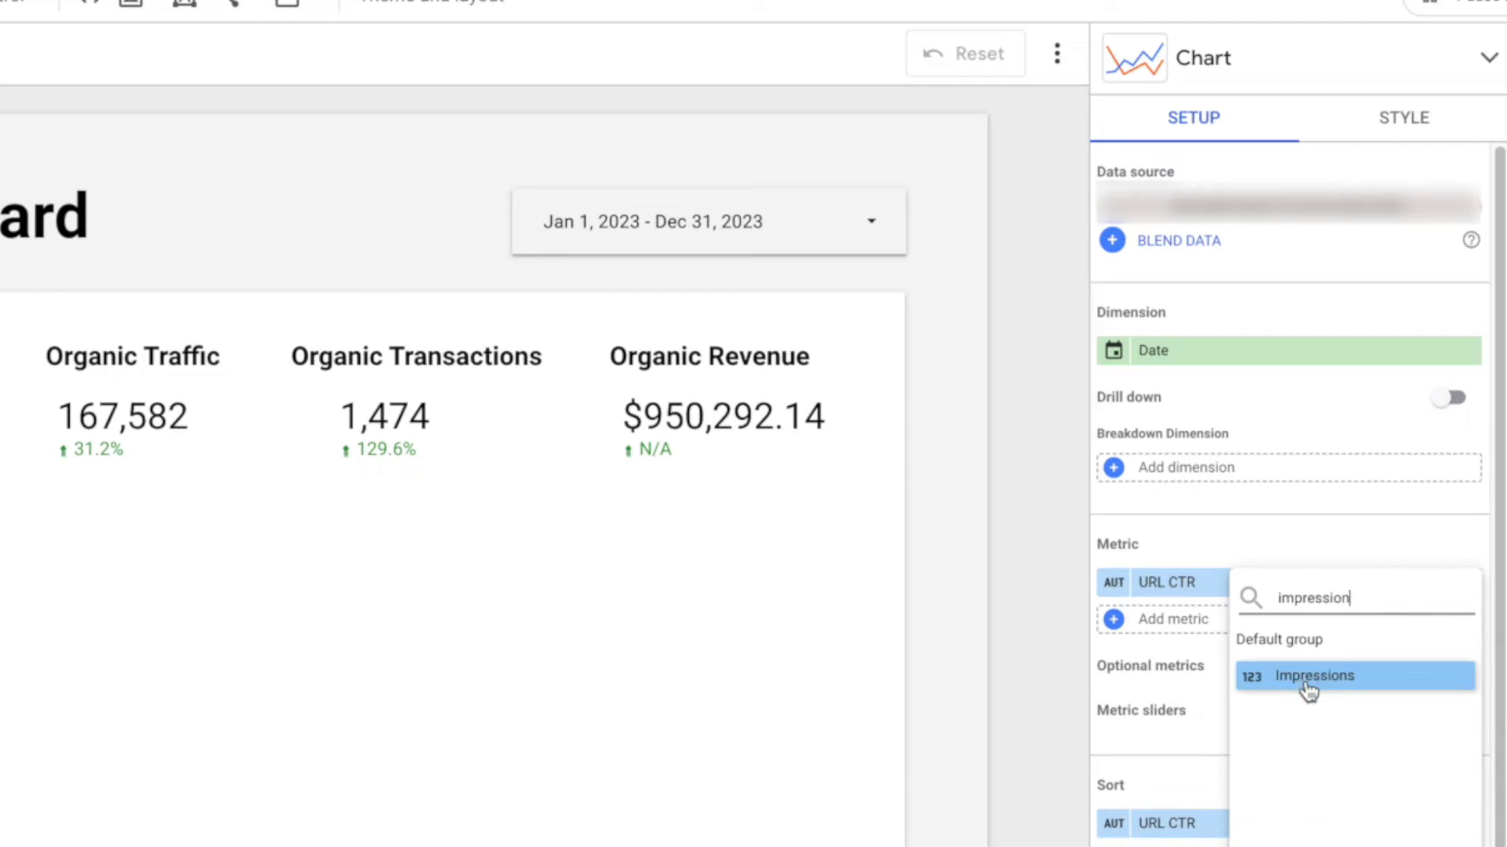
left_click(1305, 681)
left_click(1226, 628)
type("clicks")
left_click(1343, 698)
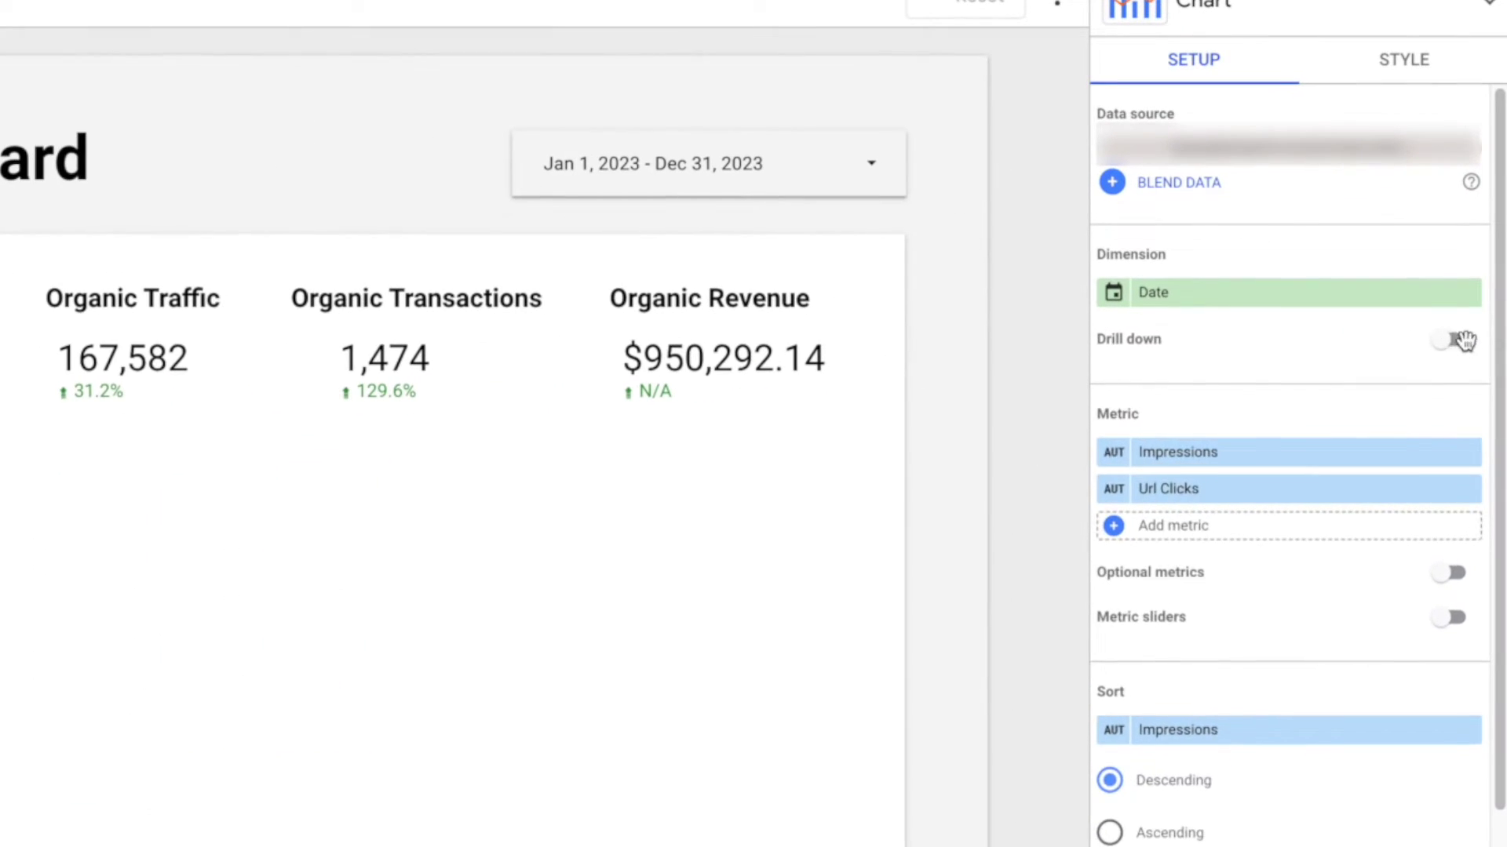
Enable drill down on the combo chart and remove Year and Date, keeping only the Year Month dimension
left_click(1473, 381)
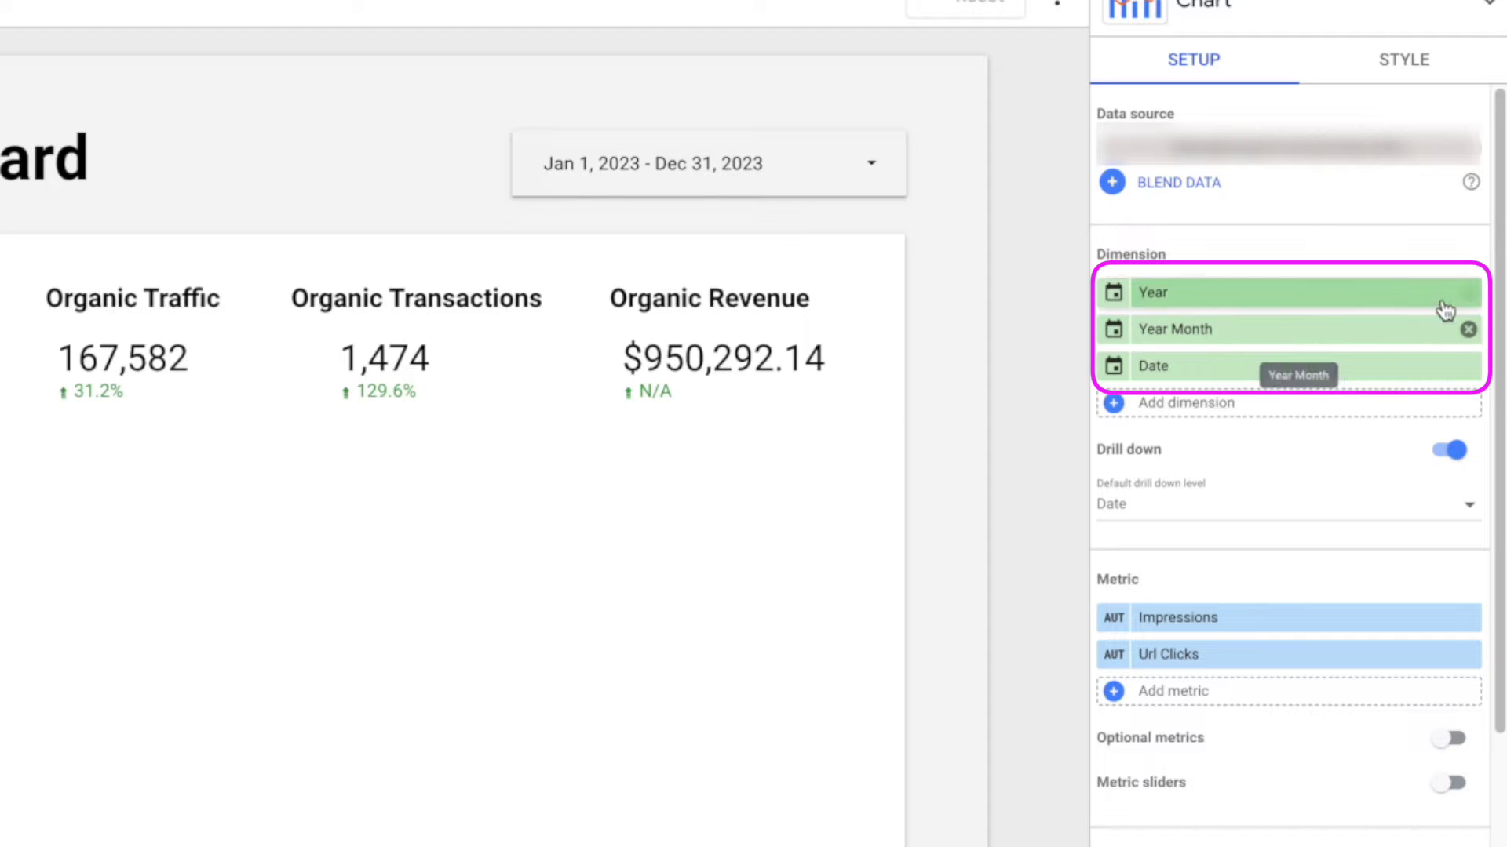
left_click(1468, 292)
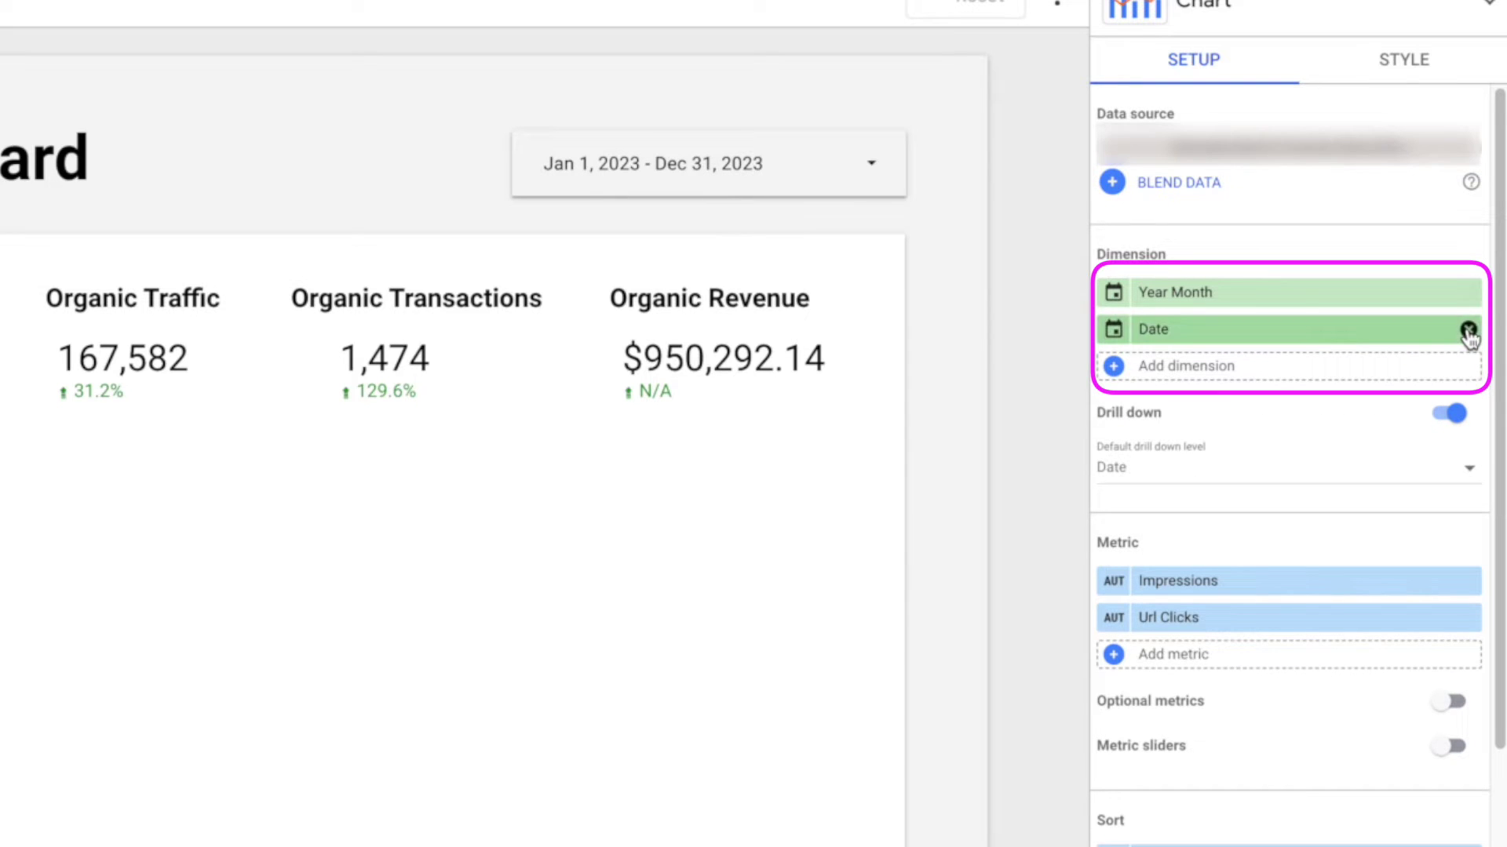
left_click(1468, 329)
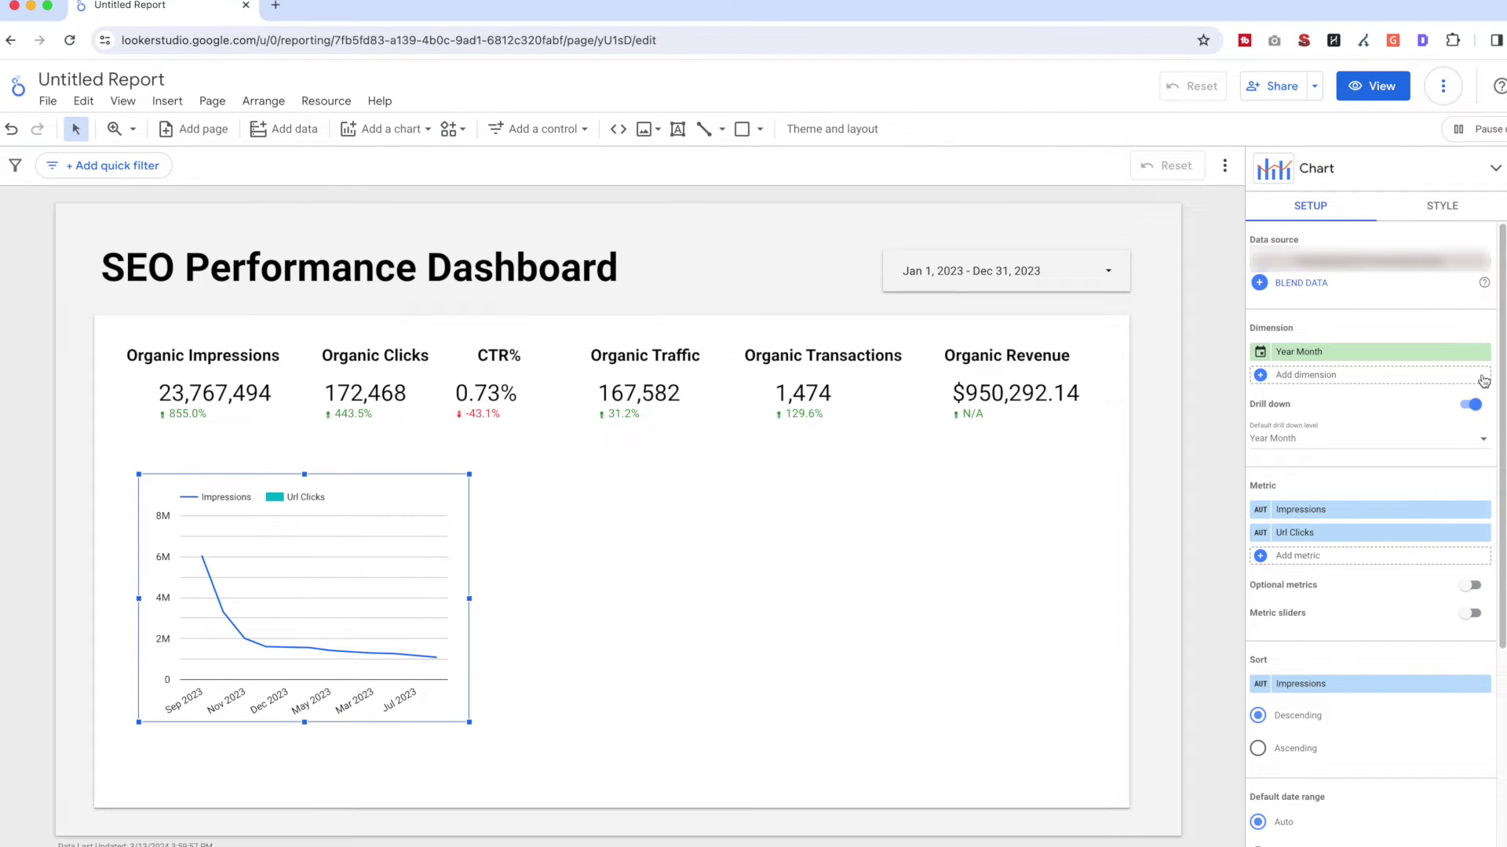
Sort the combo chart by Year Month in ascending order
scroll(1483, 381, "down", 2)
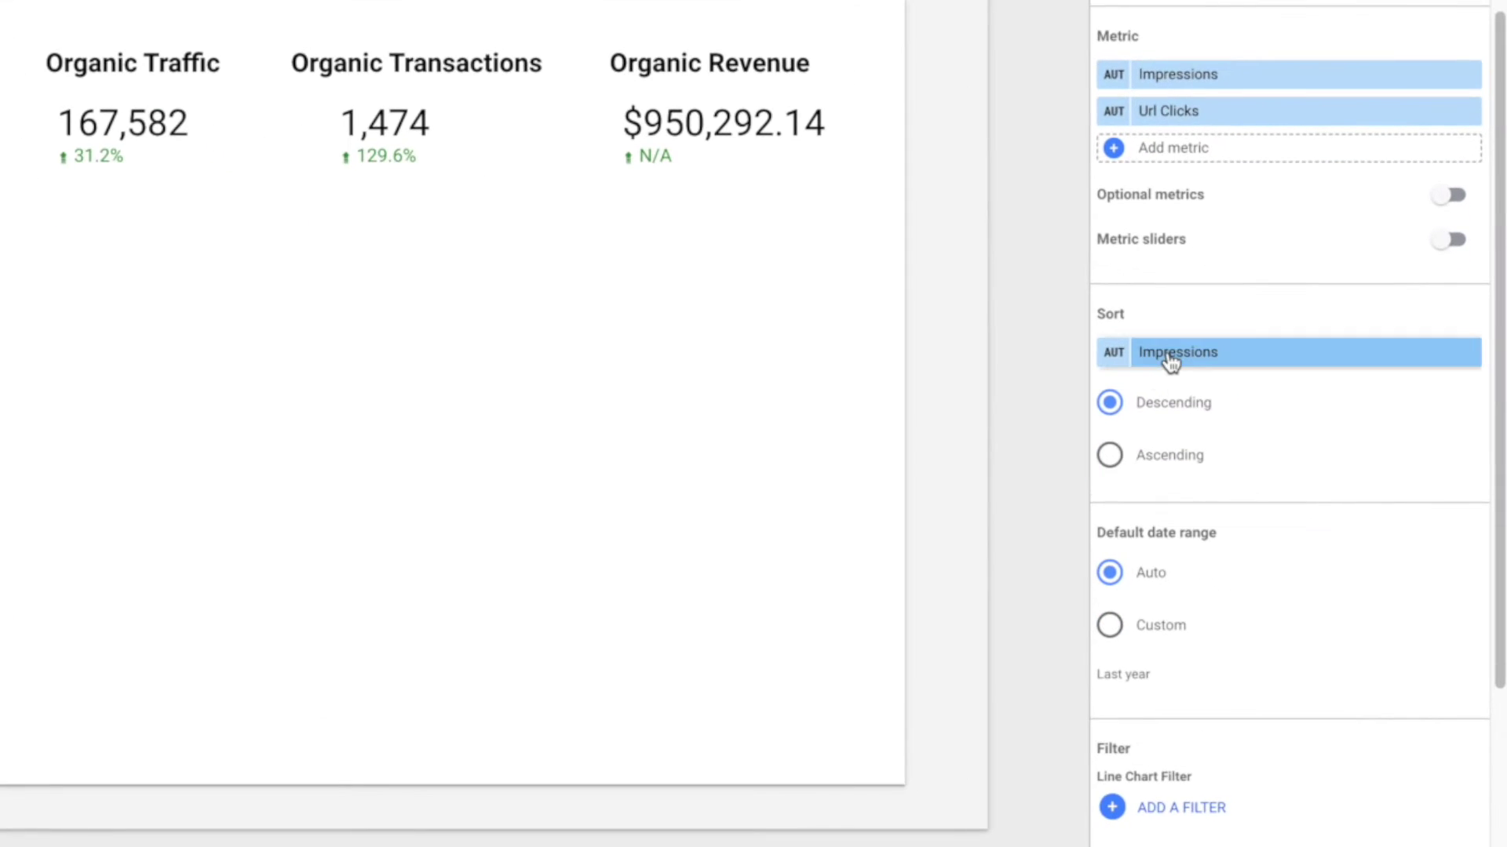
left_click(1171, 361)
left_click(1291, 445)
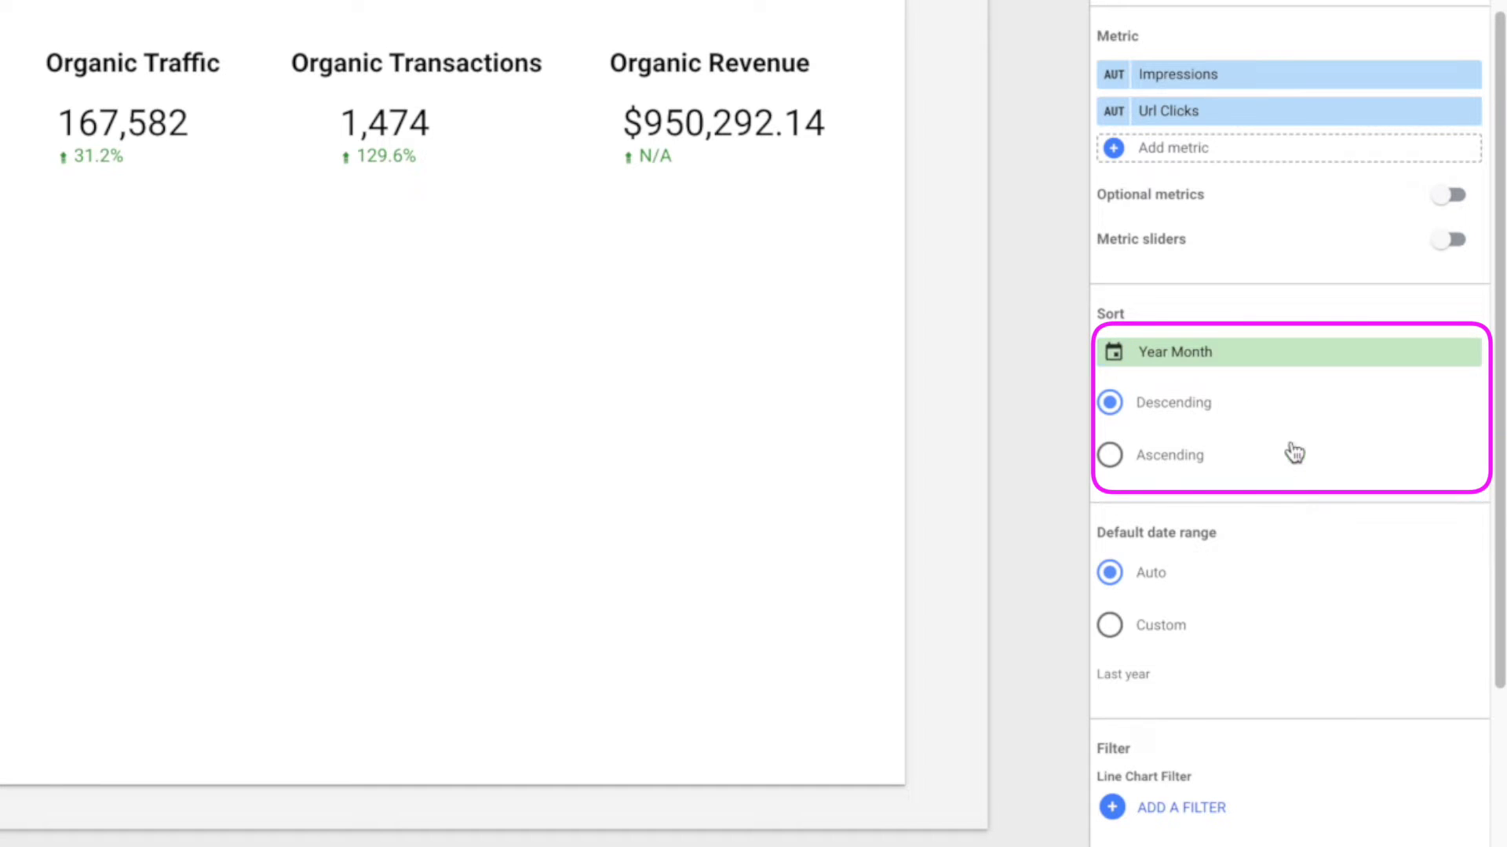
left_click(1109, 458)
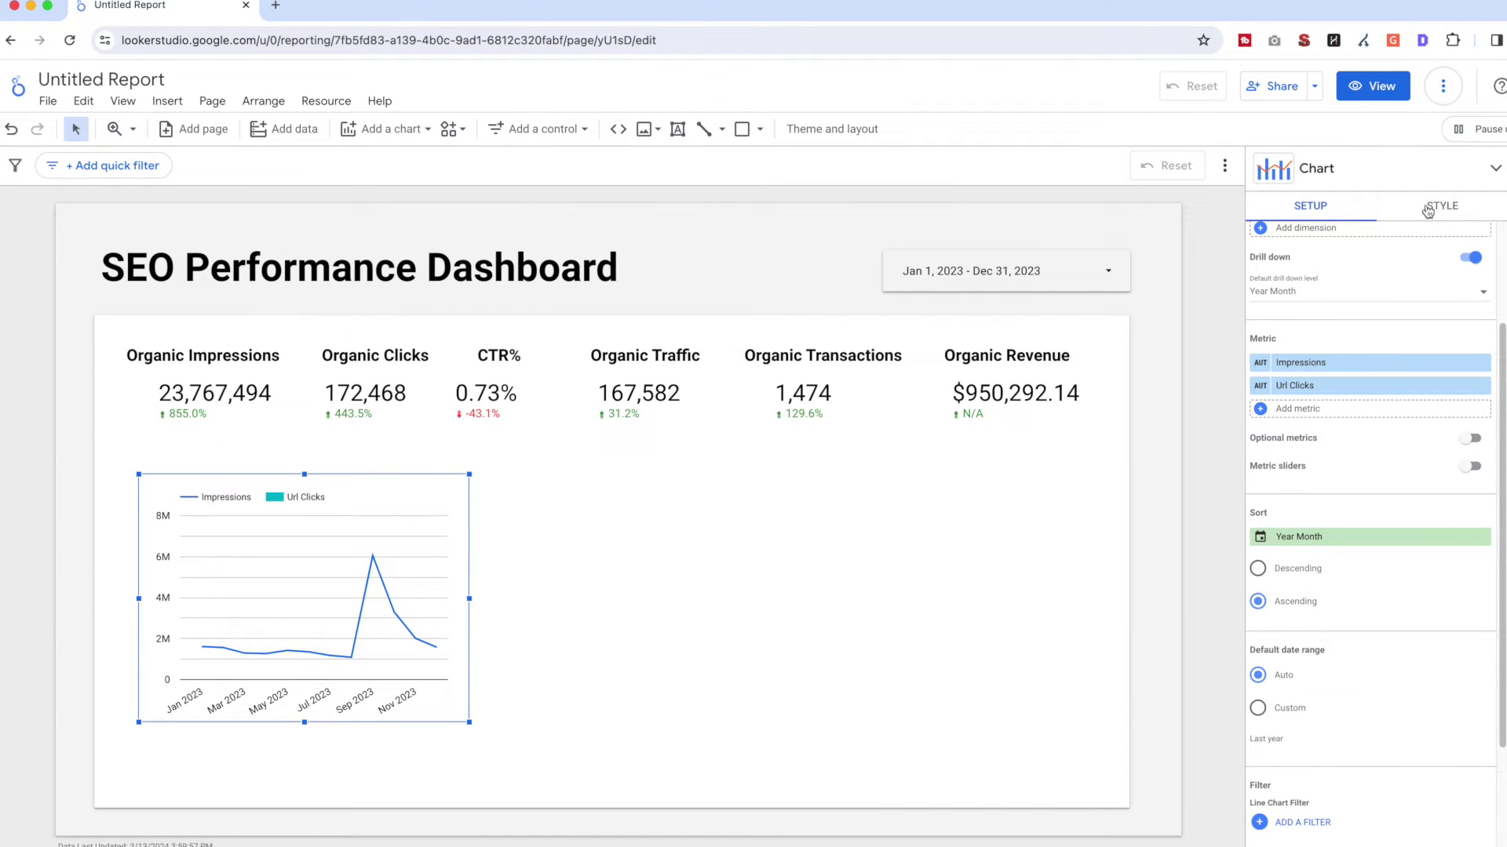
Assign the combo chart's Url Clicks bar series to the right axis
left_click(1427, 208)
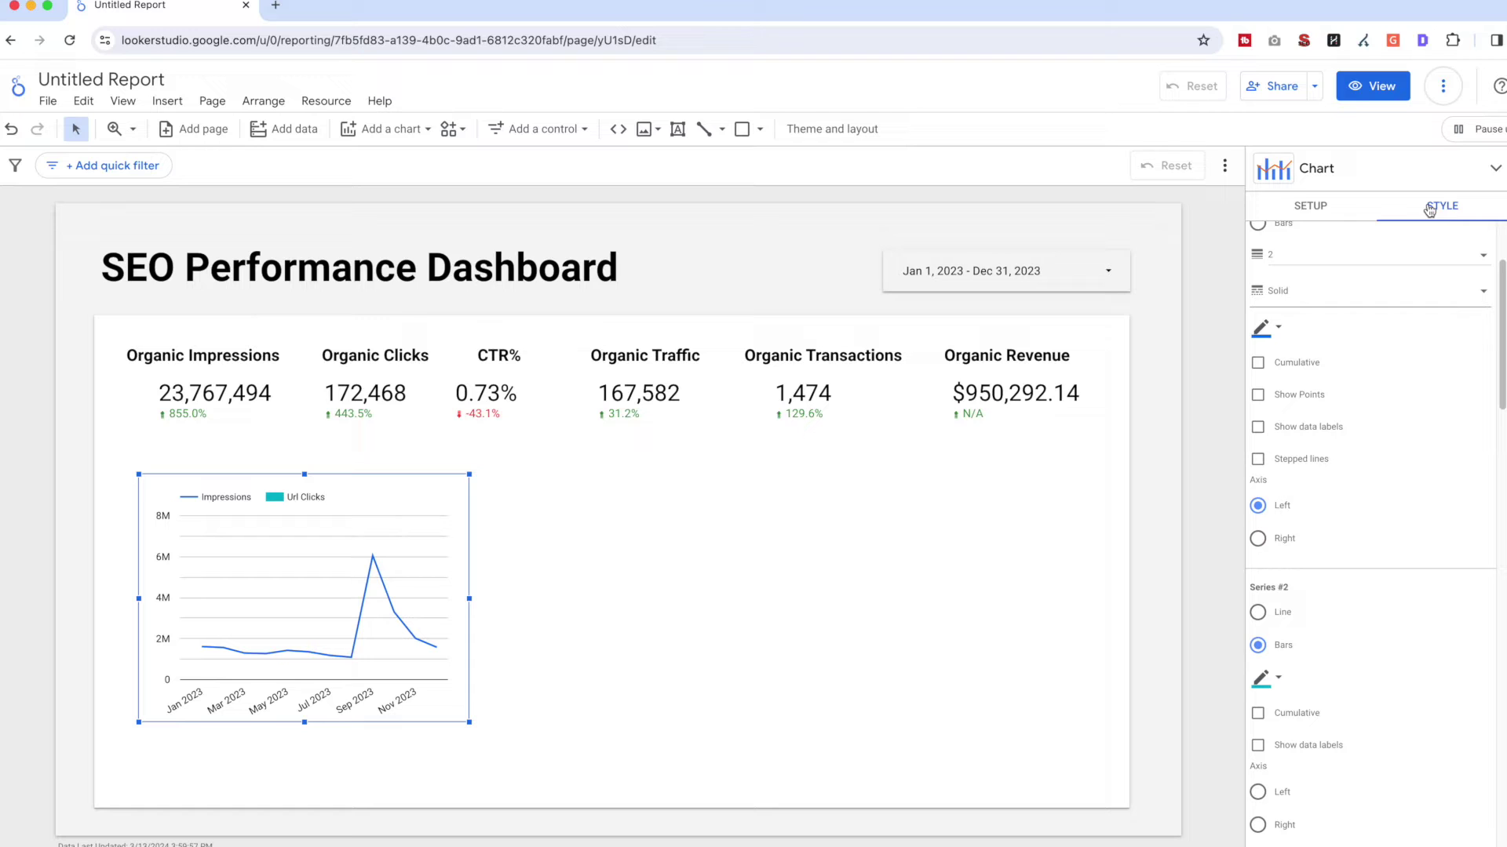
scroll(1326, 694, "down", 2)
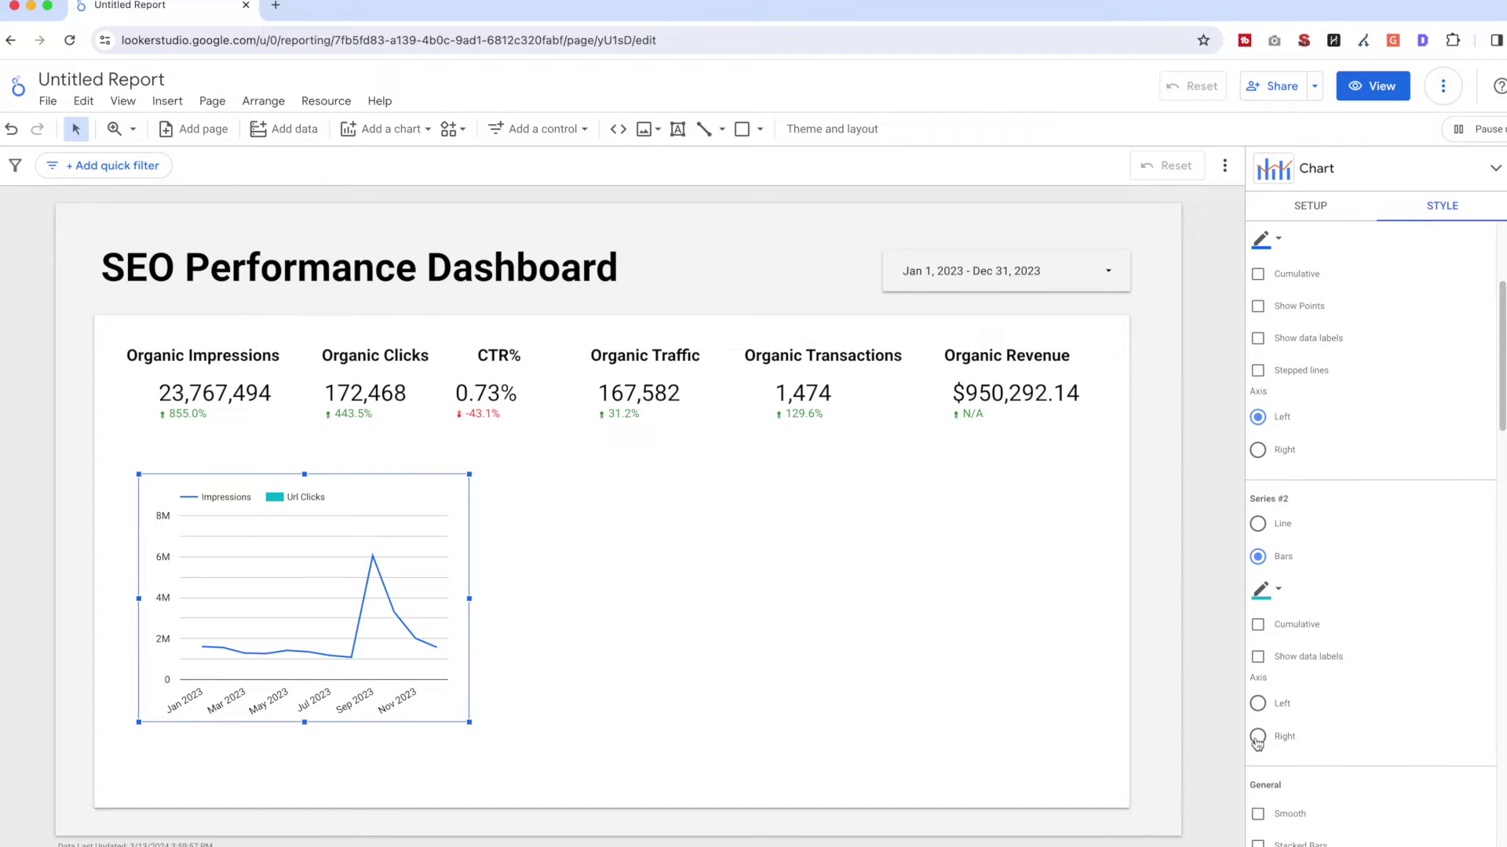
left_click(1258, 738)
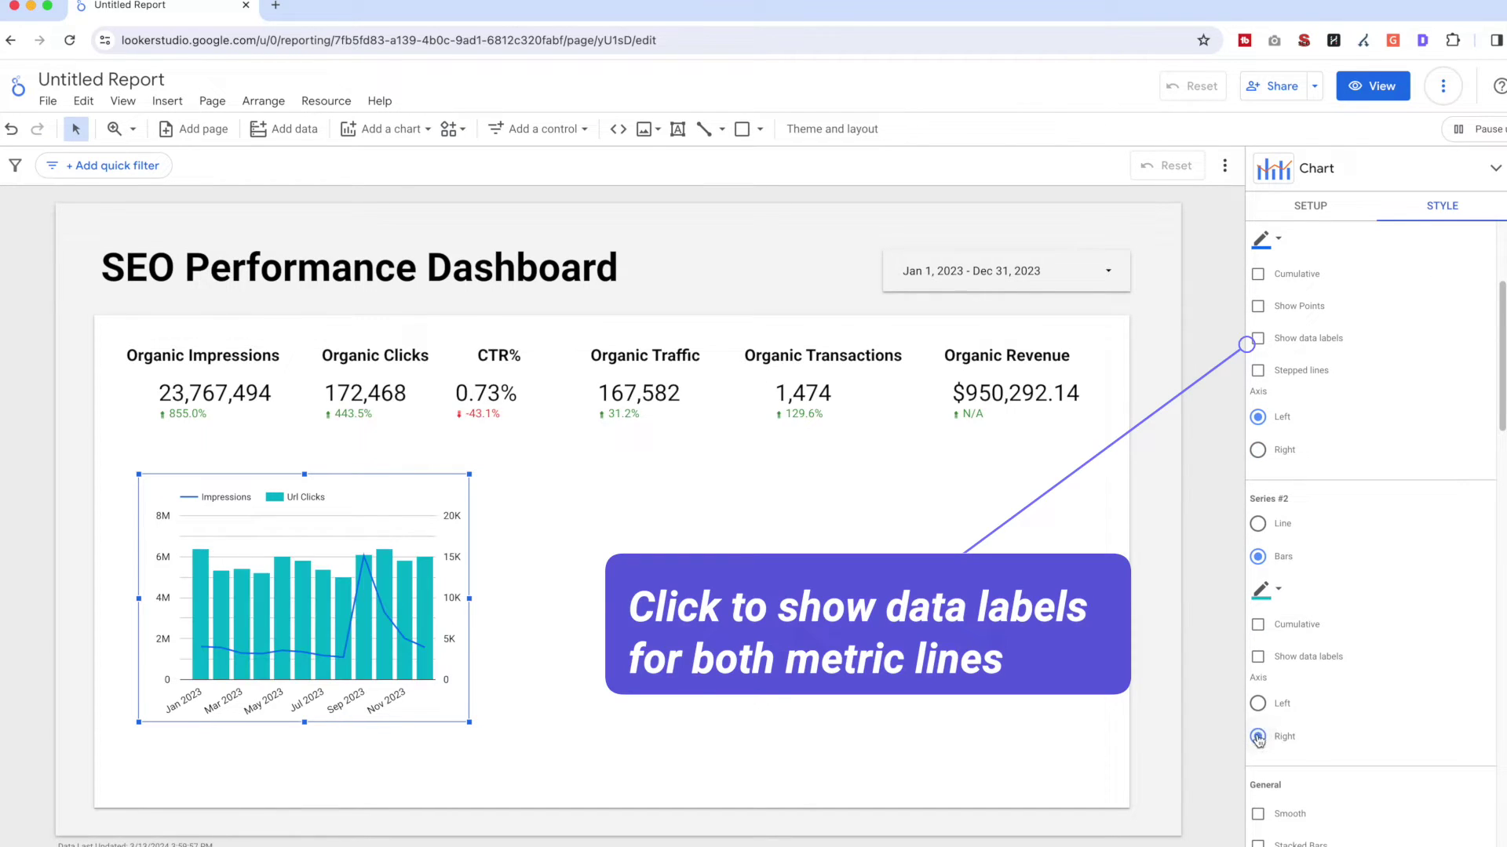
Show data labels on both combo chart series and show points on the Impressions line
left_click(1258, 656)
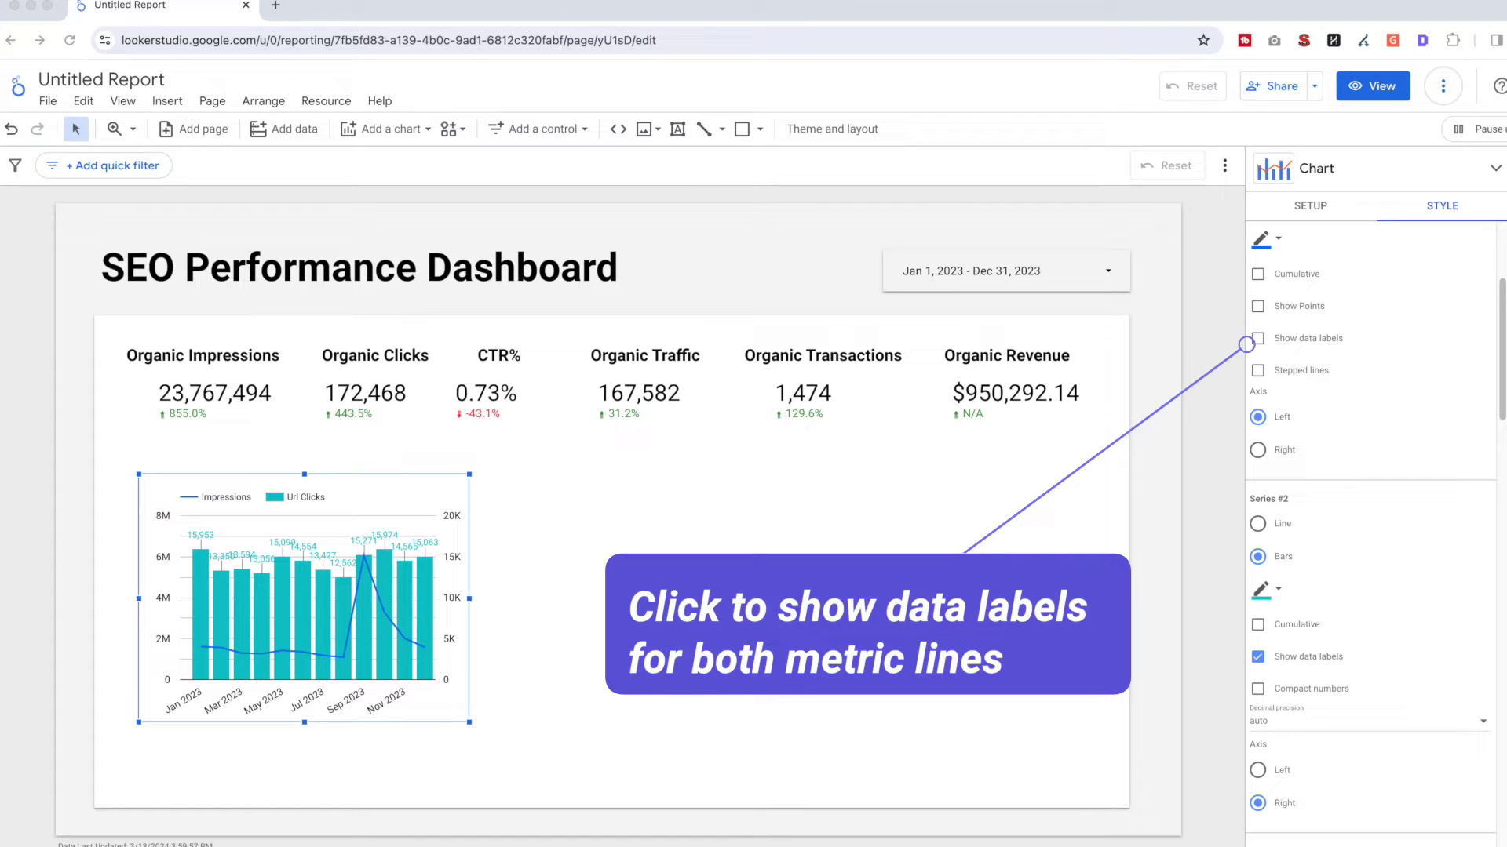
scroll(1334, 393, "up", 1)
left_click(1258, 378)
left_click(1258, 411)
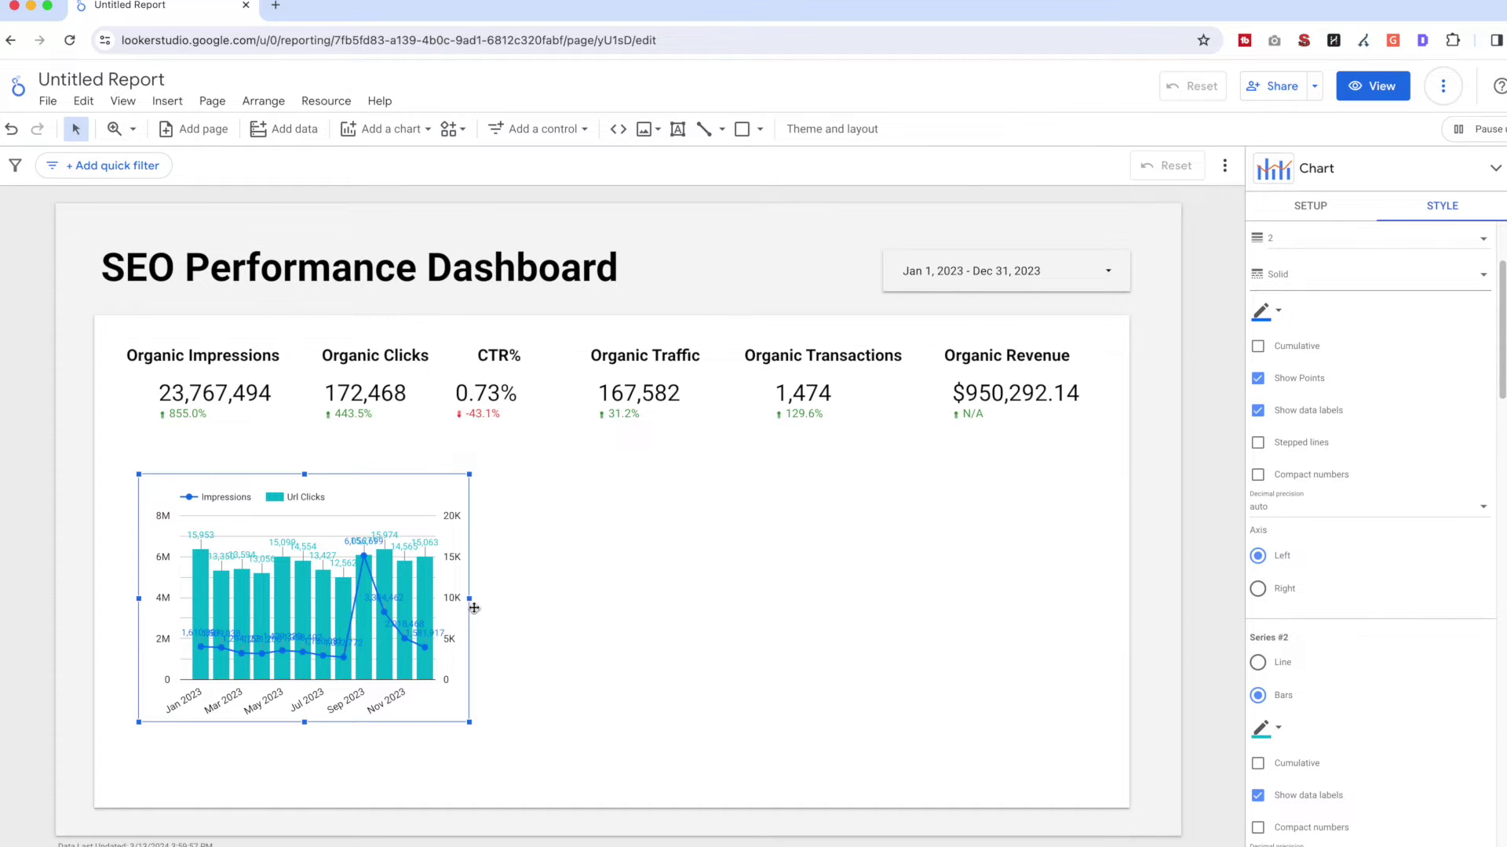
Widen the combo chart and head it "Impressions vs Clicks Performance" in centred, bold 20px text
left_click_drag(472, 604, 616, 605)
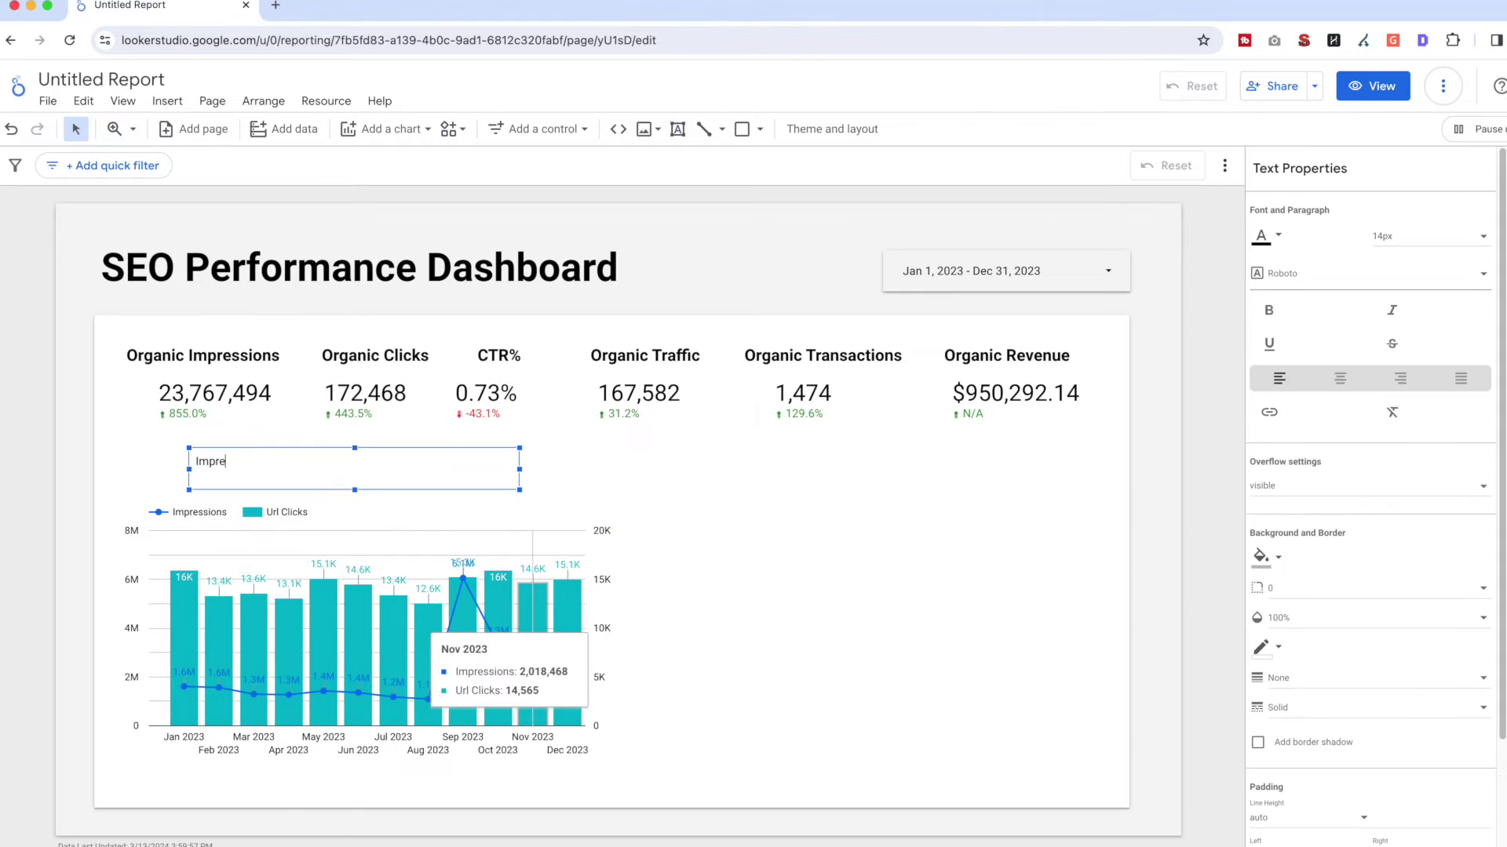
type("ssions vs Clicks Performance")
left_click_drag(377, 461, 193, 461)
left_click(1340, 378)
left_click(1428, 236)
left_click(1390, 355)
left_click(1269, 310)
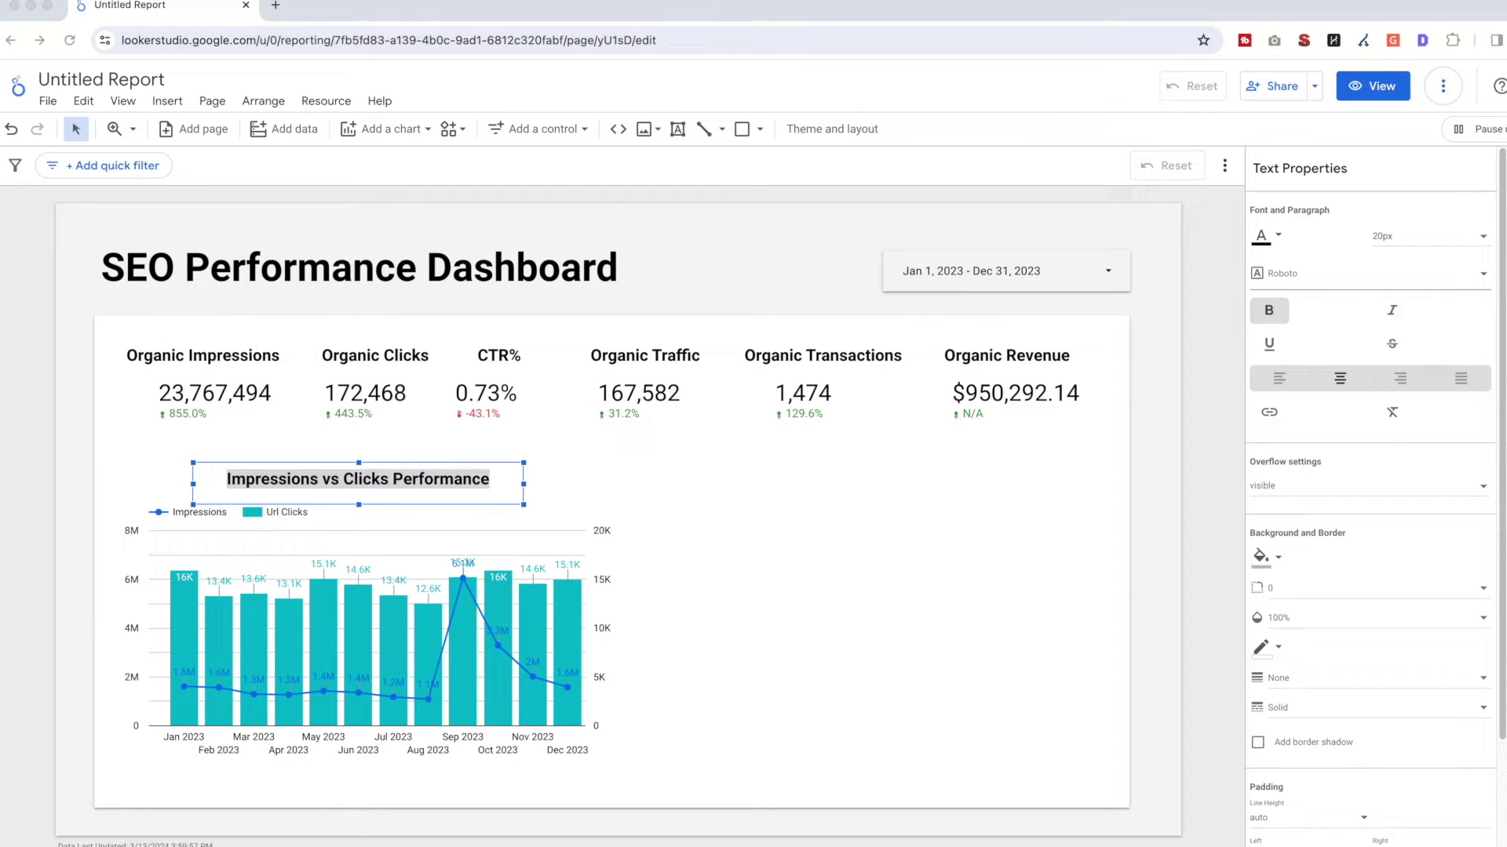
Add a smoothed line chart beside the combo chart and switch its data source to Google Analytics
left_click(409, 131)
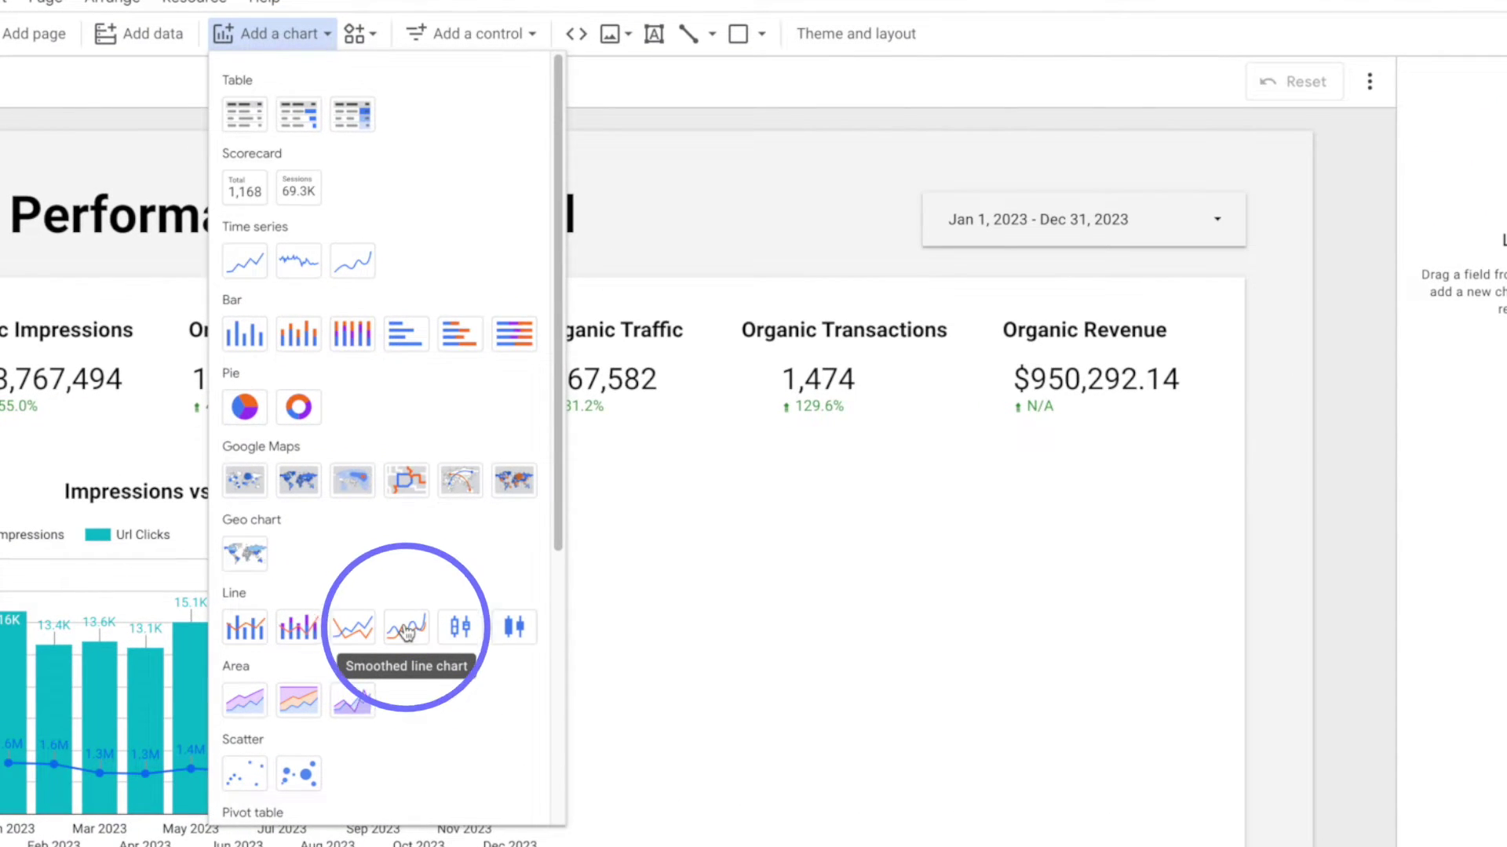
left_click(406, 628)
left_click(653, 531)
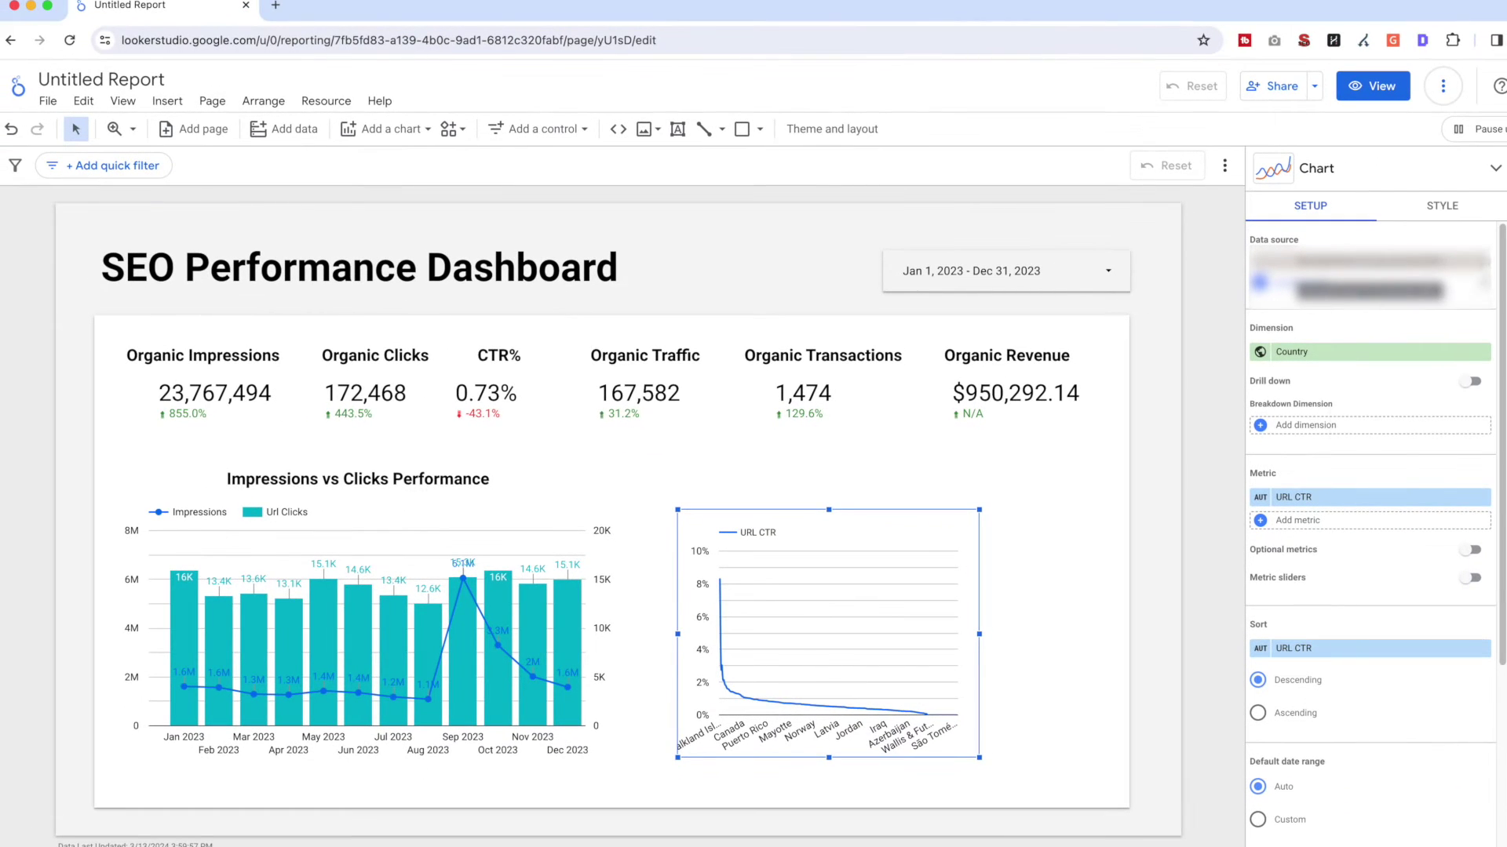
left_click(1399, 261)
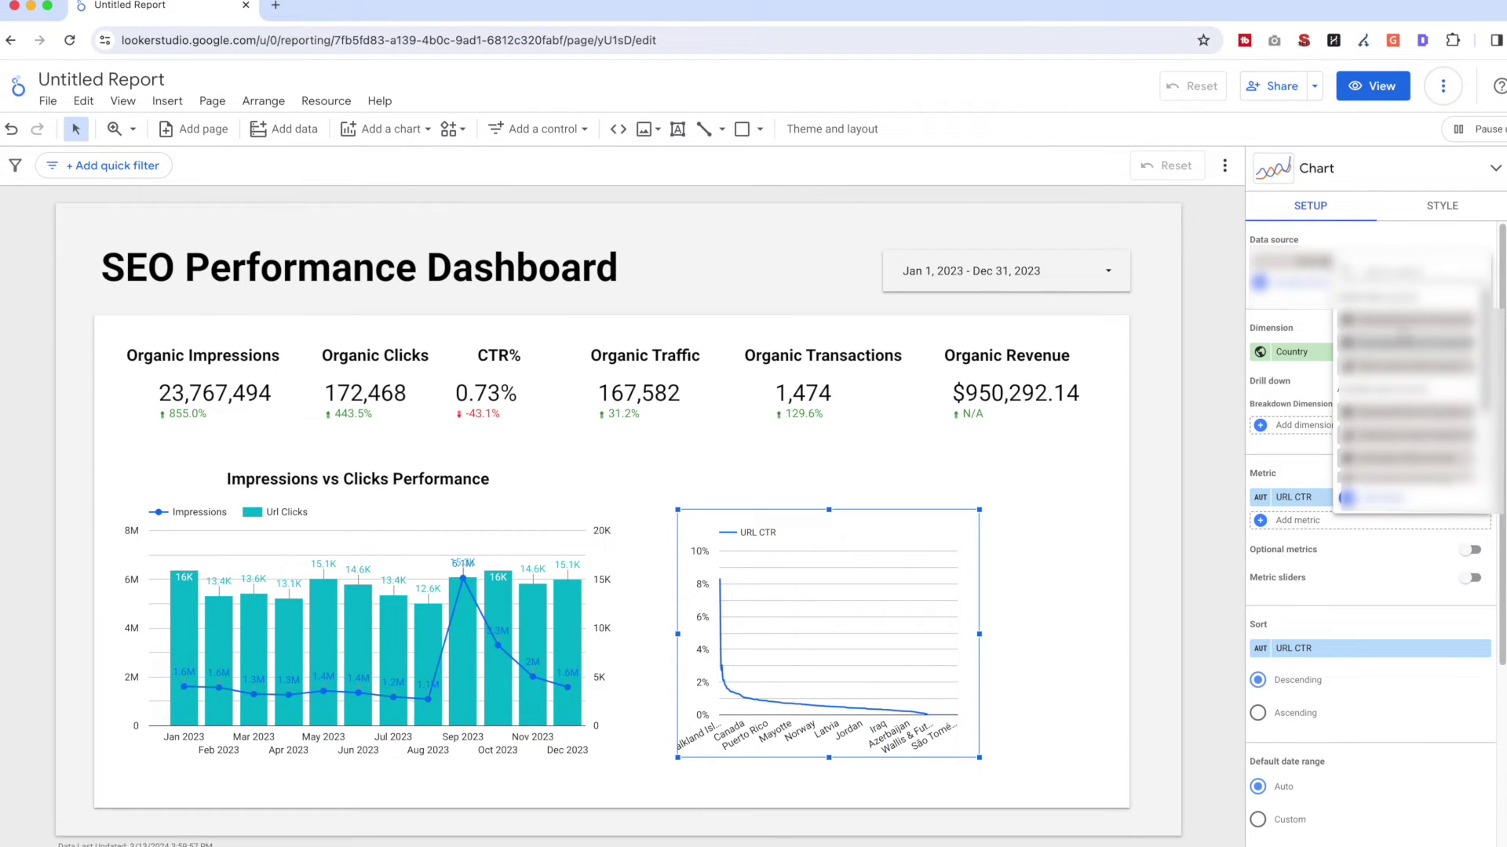
left_click(1399, 367)
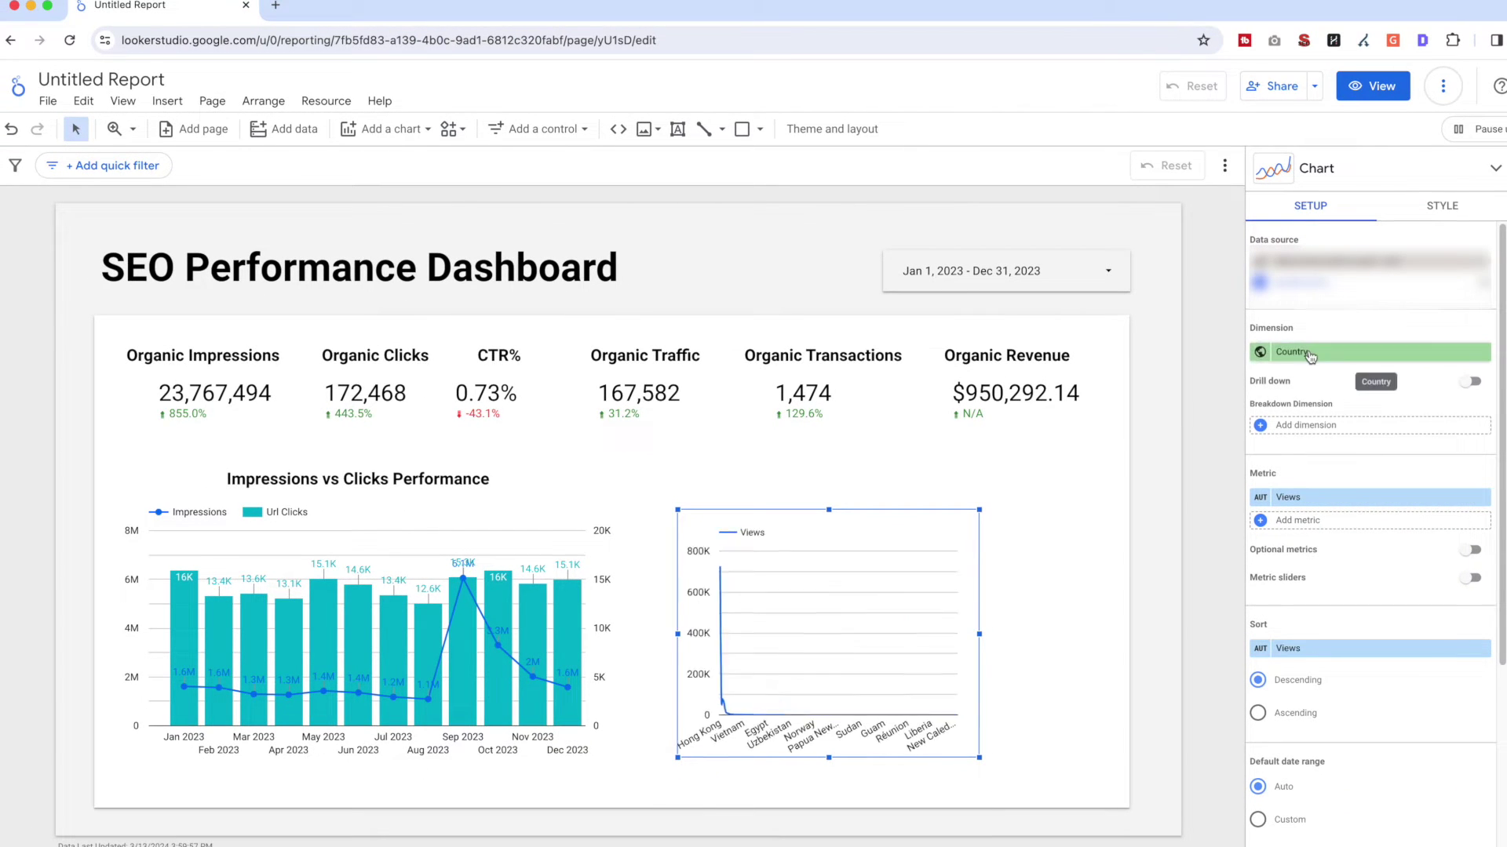
Set the new line chart's dimension to Year month
left_click(1334, 354)
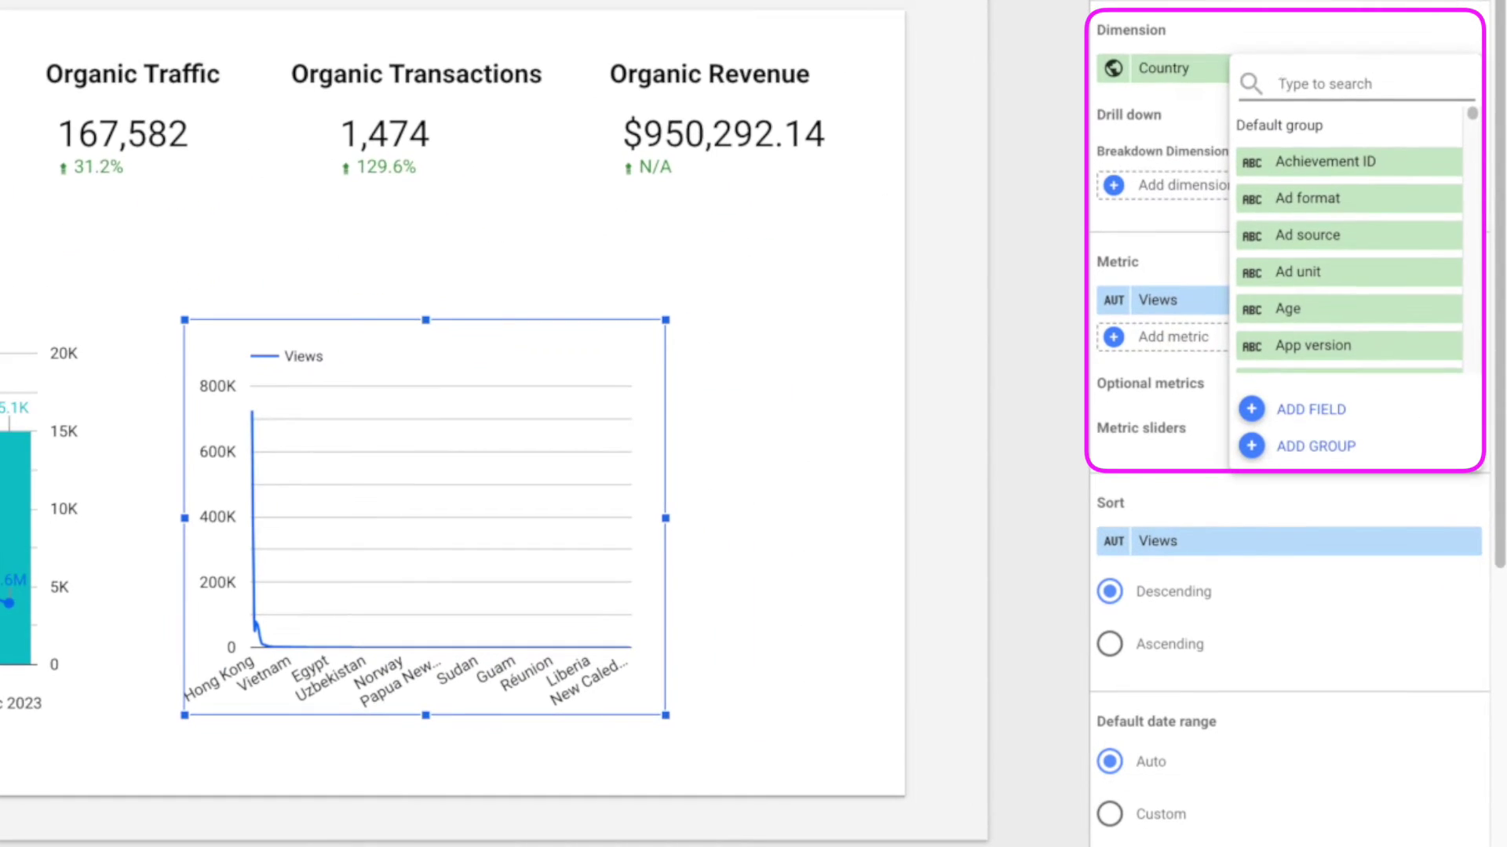
type("year mon")
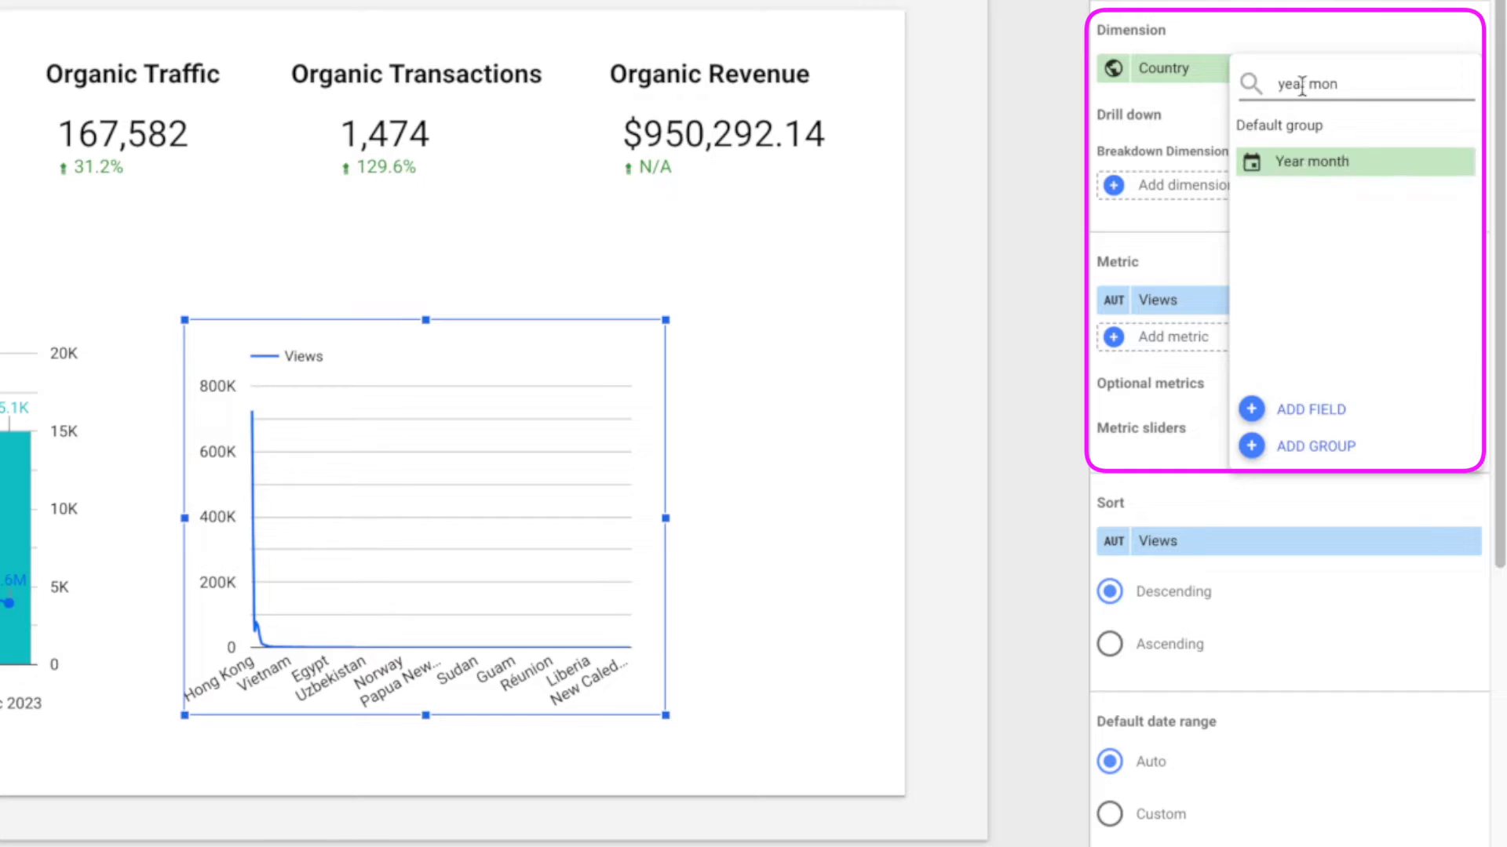
left_click(1315, 160)
Replace the line chart's metric with Sessions and rename it "Total Sessions"
left_click(1177, 304)
type("sessions")
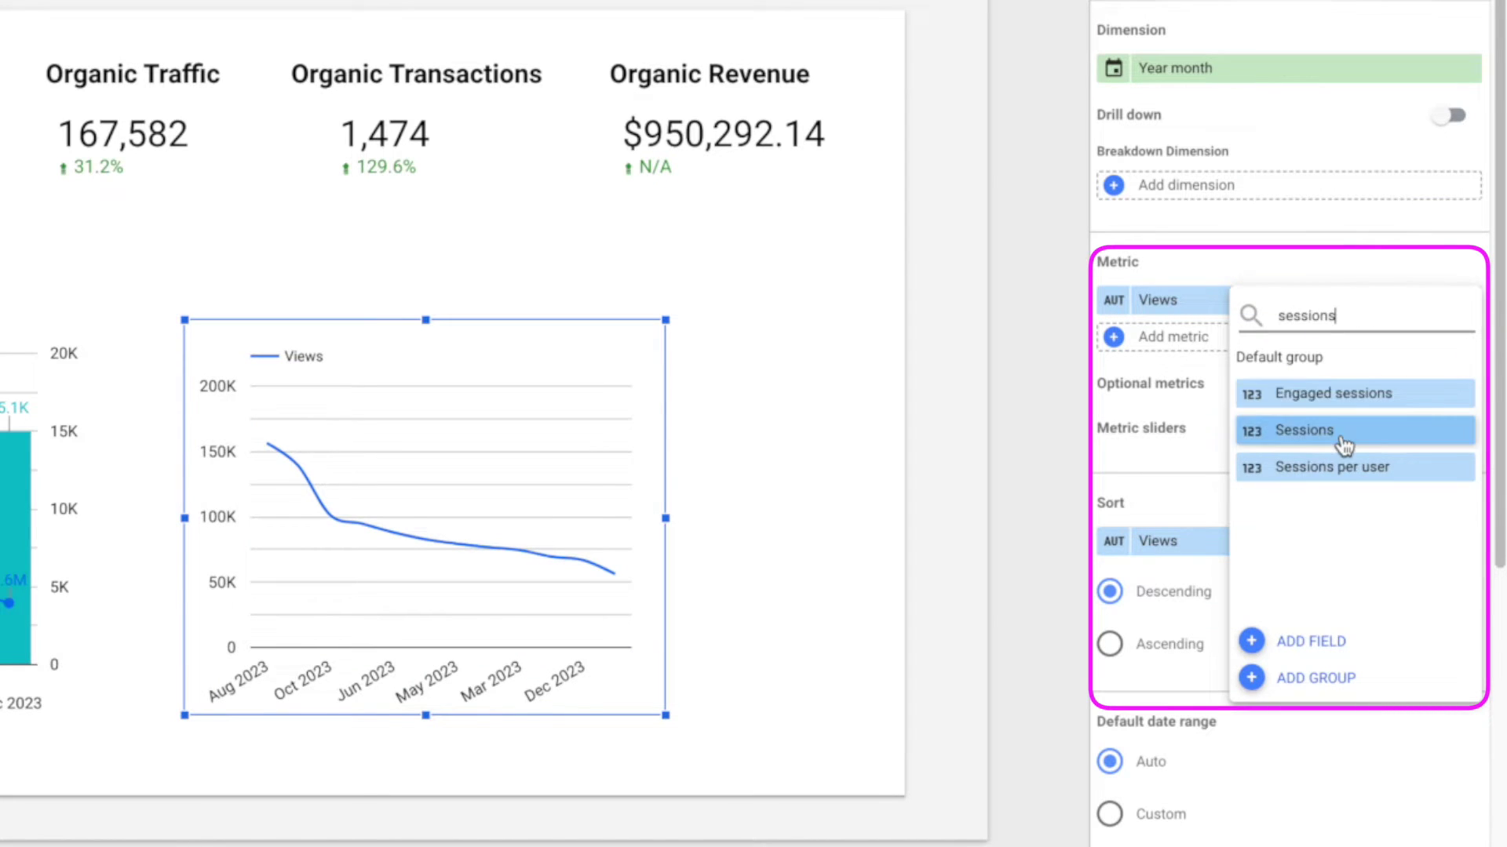
left_click(1344, 445)
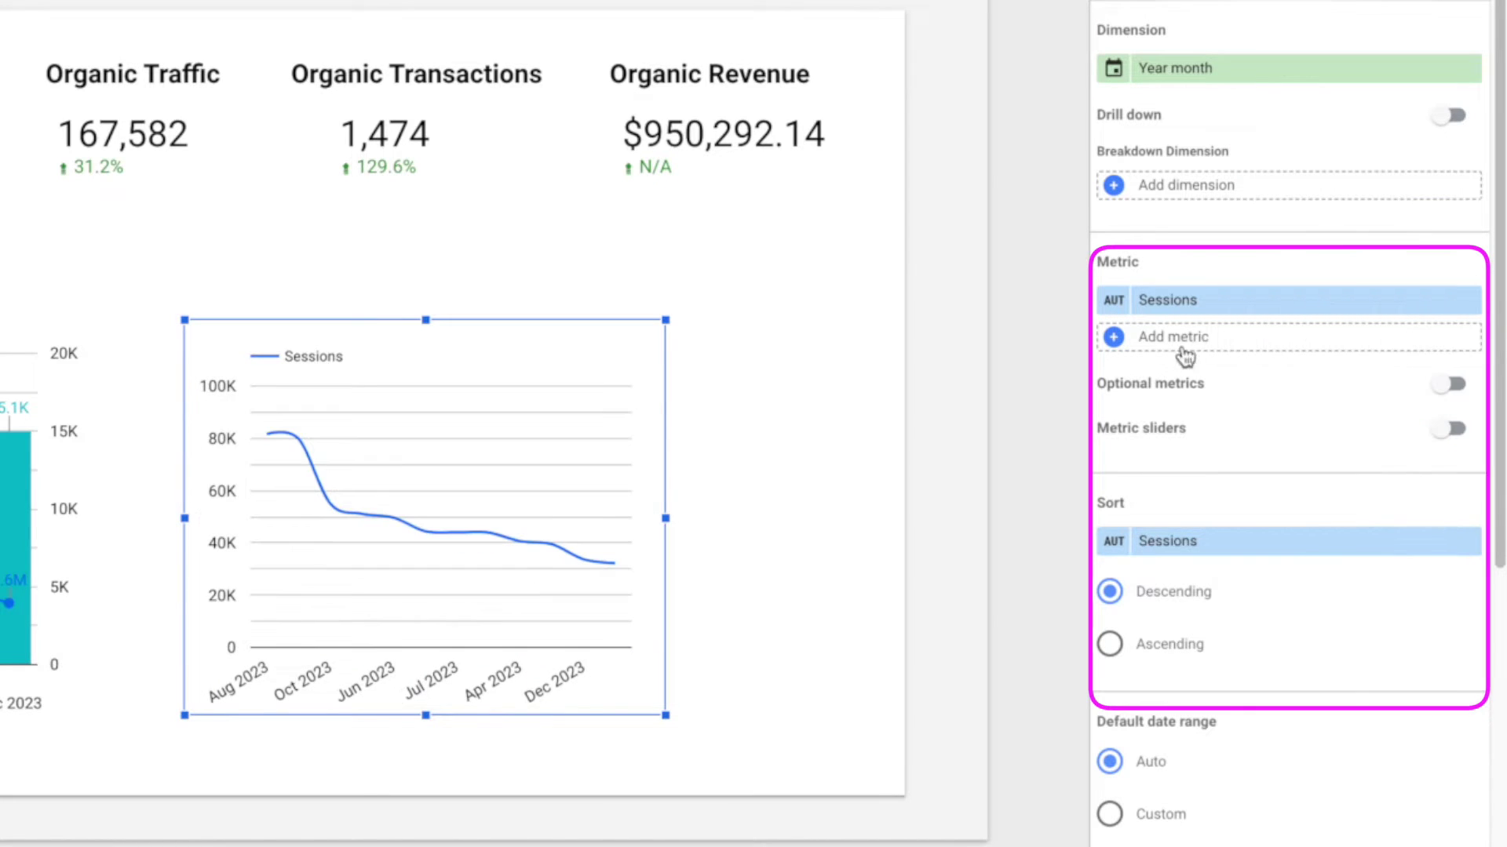
left_click(1113, 301)
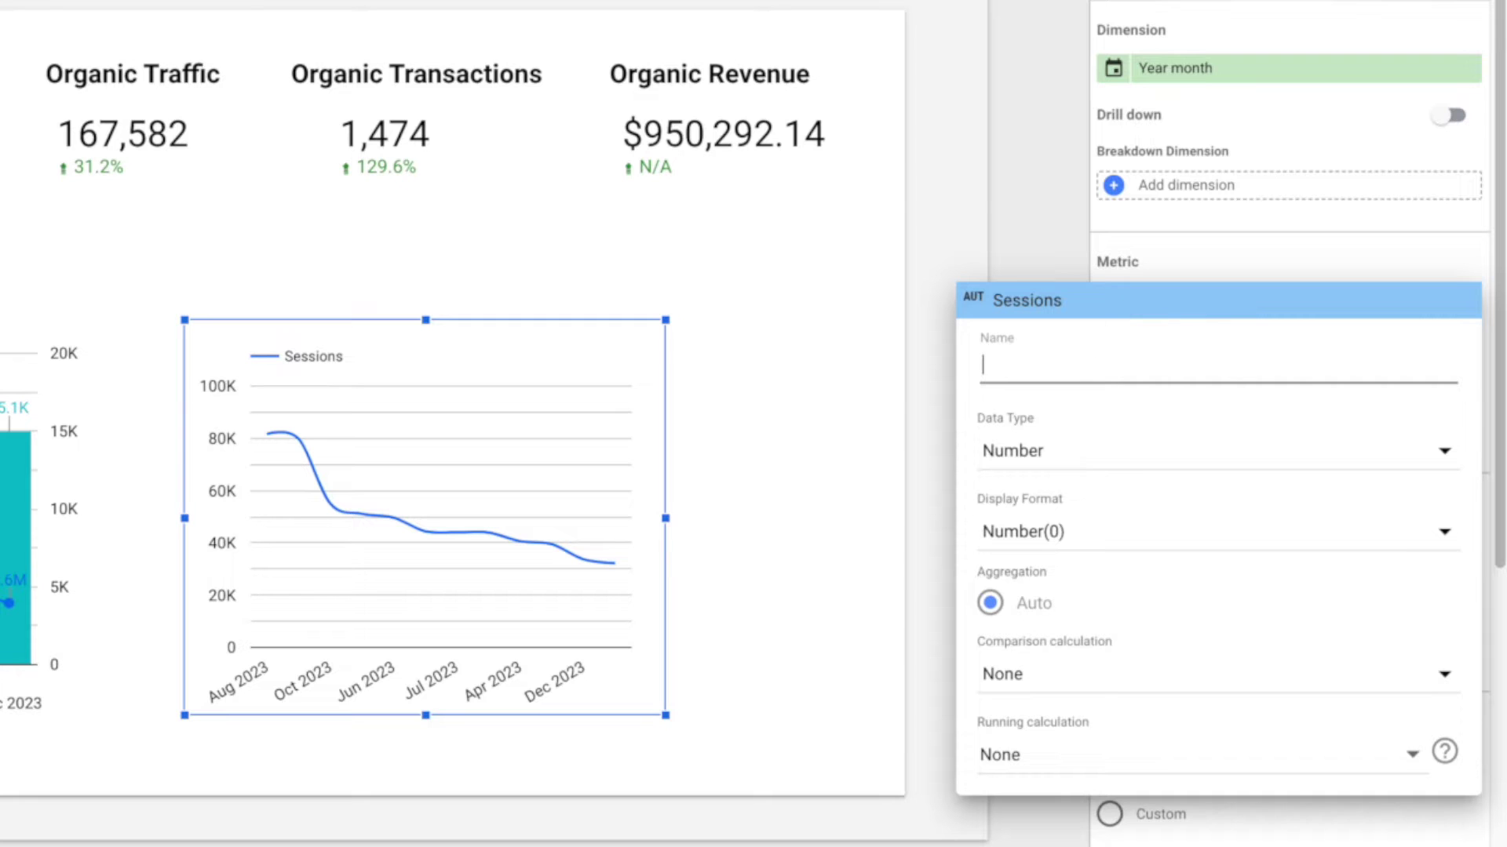
type("Total Sessions")
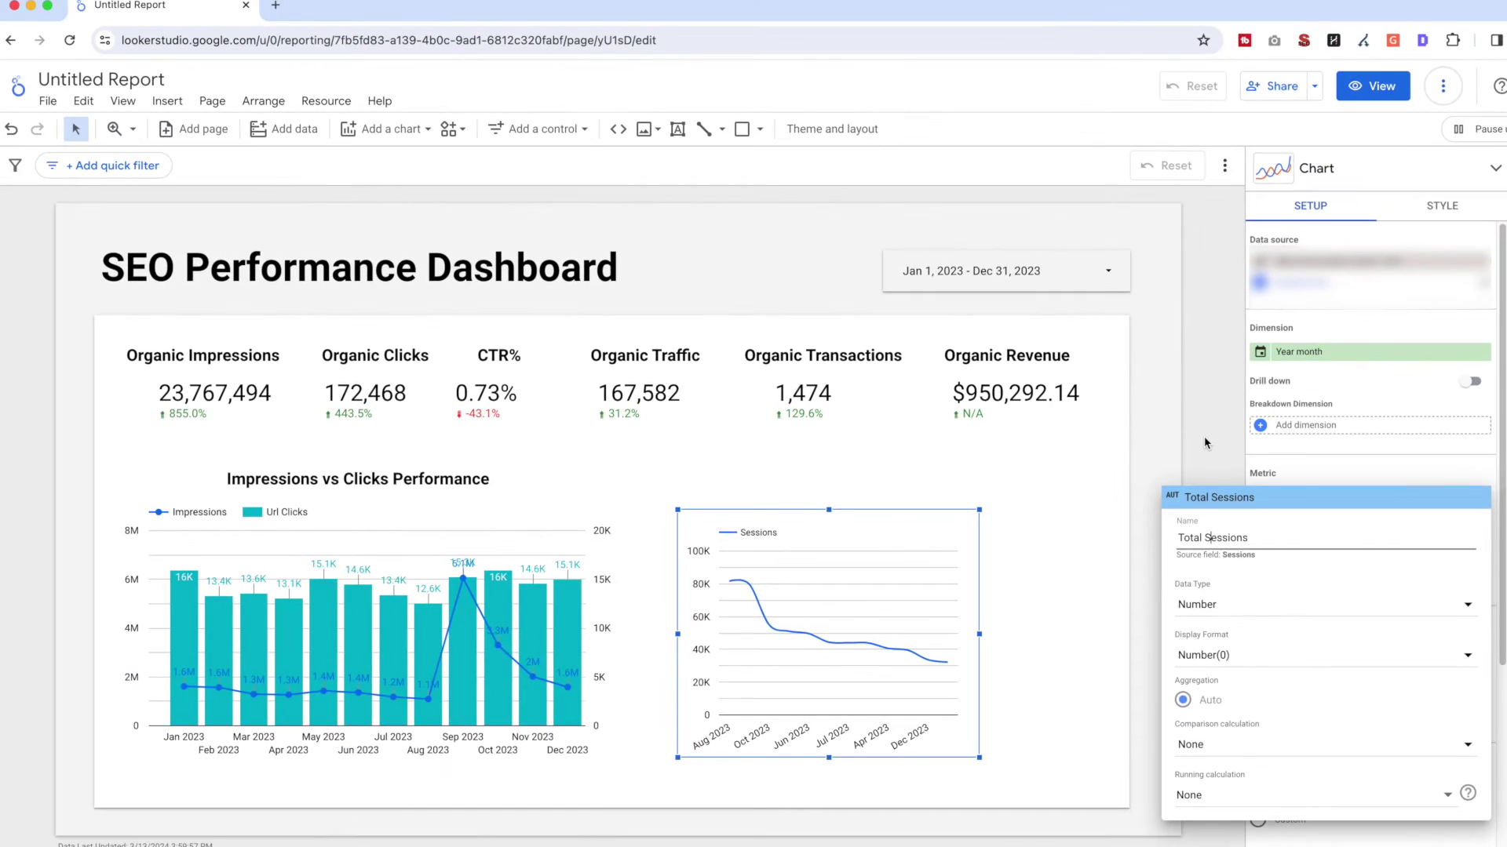
left_click(1203, 436)
Sort the line chart by Year month in ascending order
scroll(1334, 510, "down", 2)
left_click(1307, 557)
left_click(1385, 635)
left_click(1258, 618)
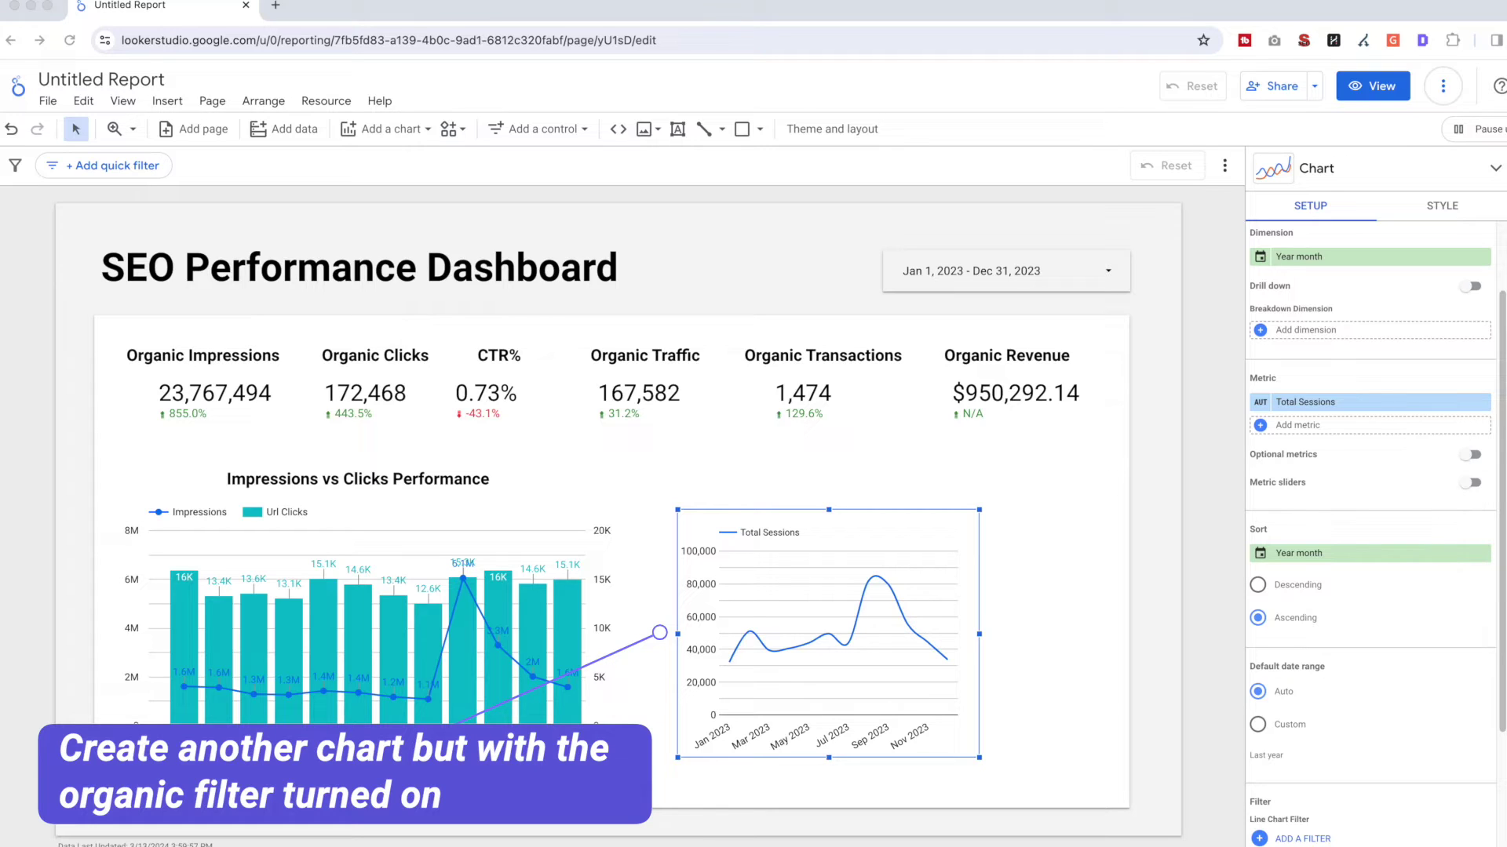
Place a duplicate of the Total Sessions chart beside the original and apply the Organic Search filter to the copy
mouse_move(827, 531)
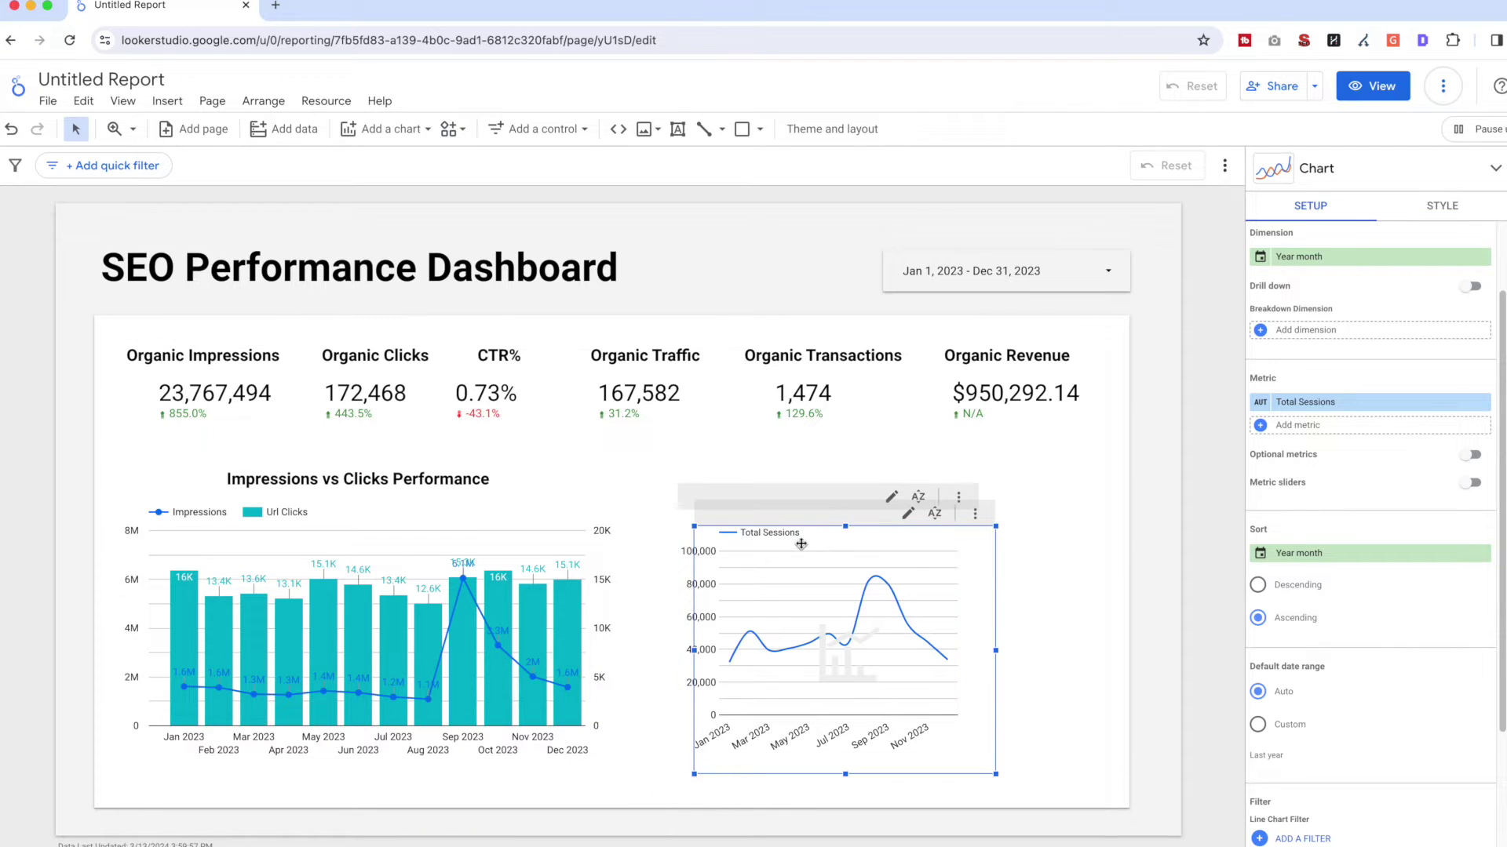
left_click_drag(799, 543, 1077, 533)
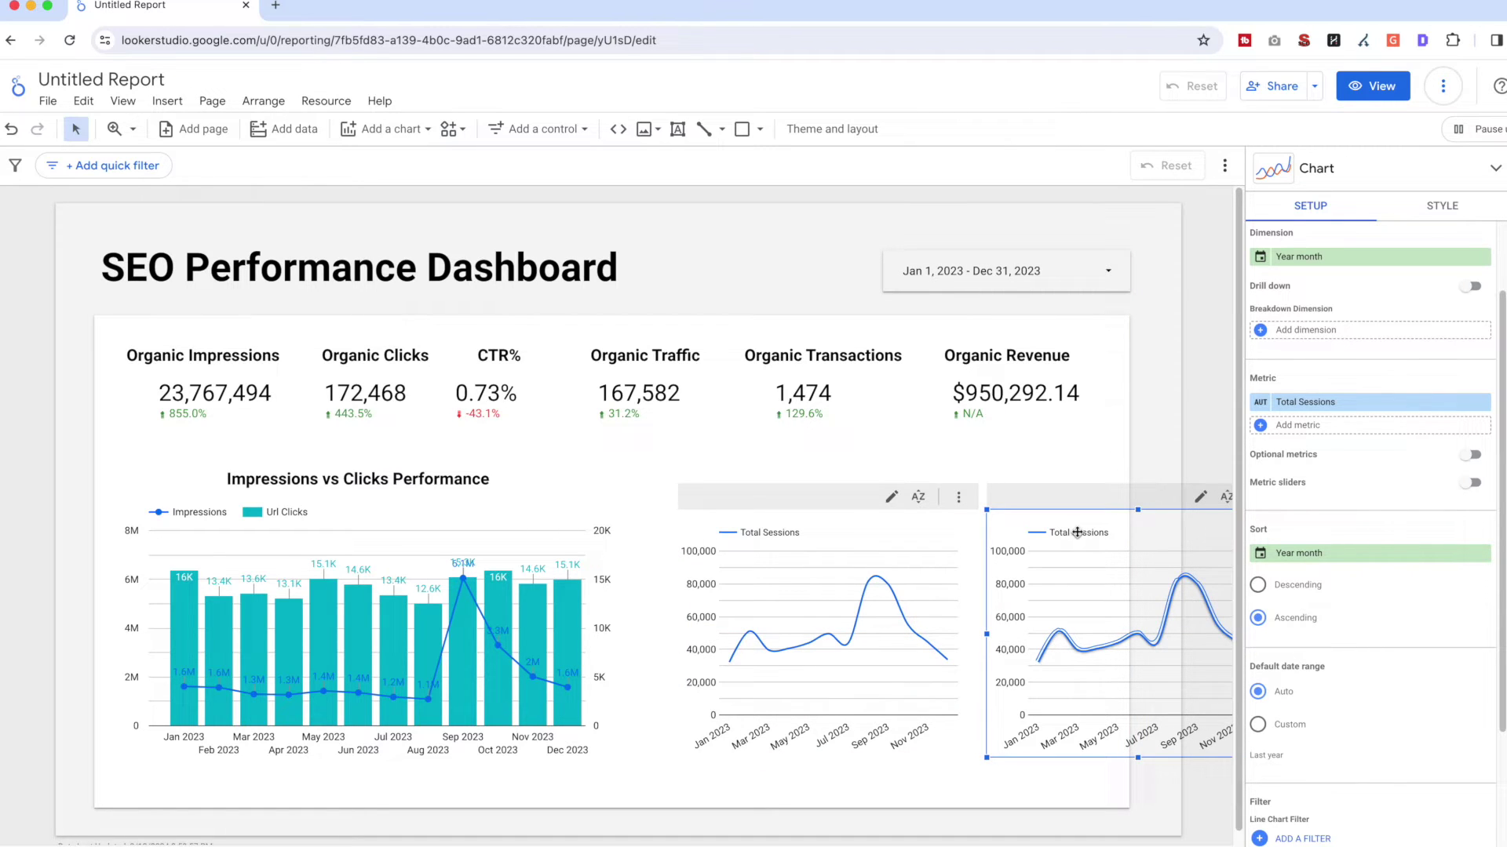
scroll(1306, 701, "down", 3)
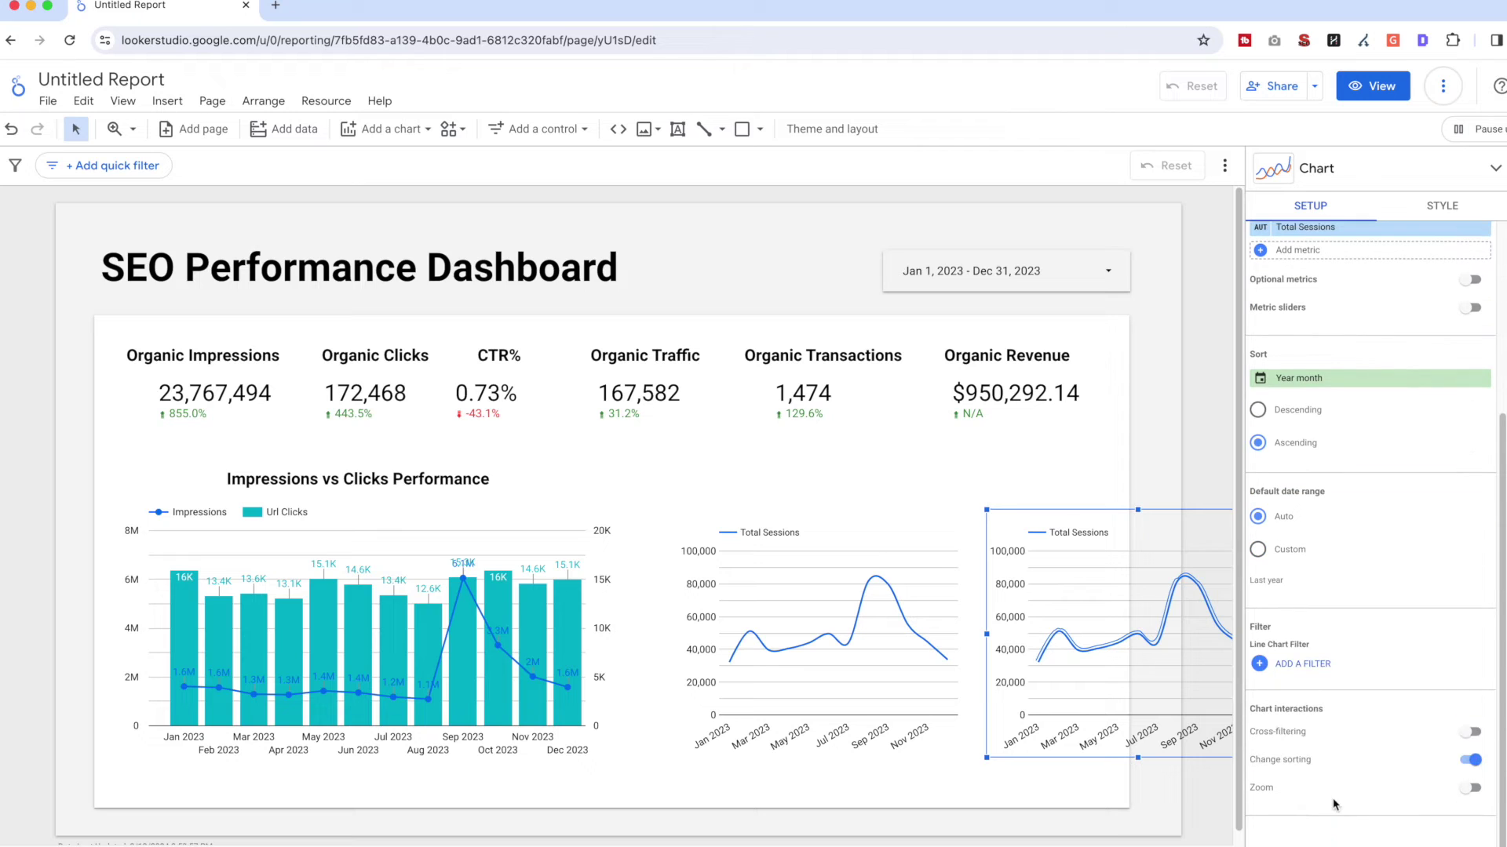
left_click(1305, 667)
left_click(1287, 235)
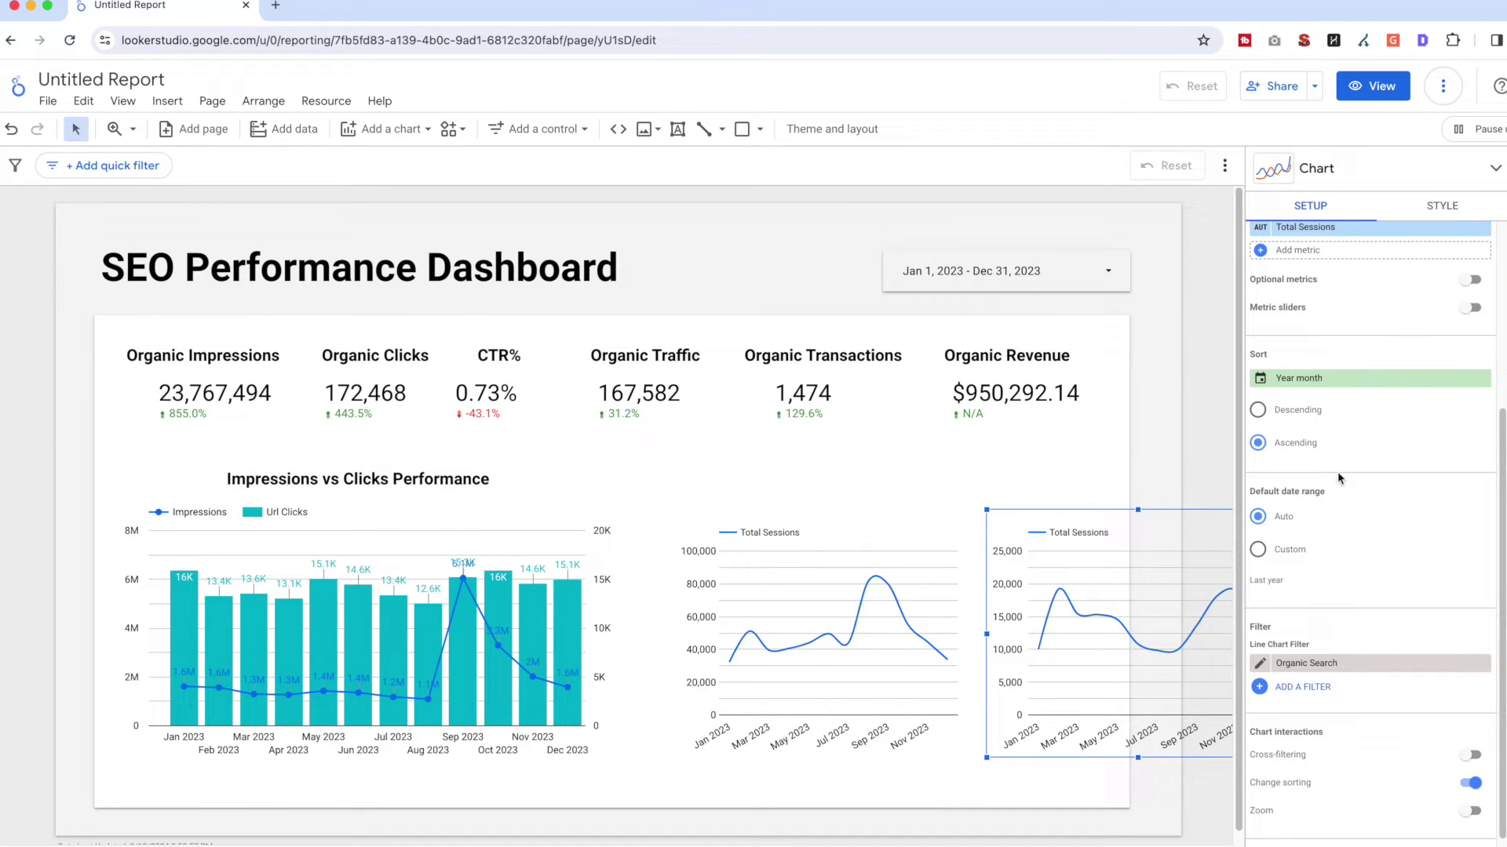
Rename the metric of the filtered chart copy to "Organic Sessions"
scroll(1344, 497, "up", 4)
left_click(1260, 495)
left_click_drag(1205, 535, 1202, 444)
type("Organic Sessions")
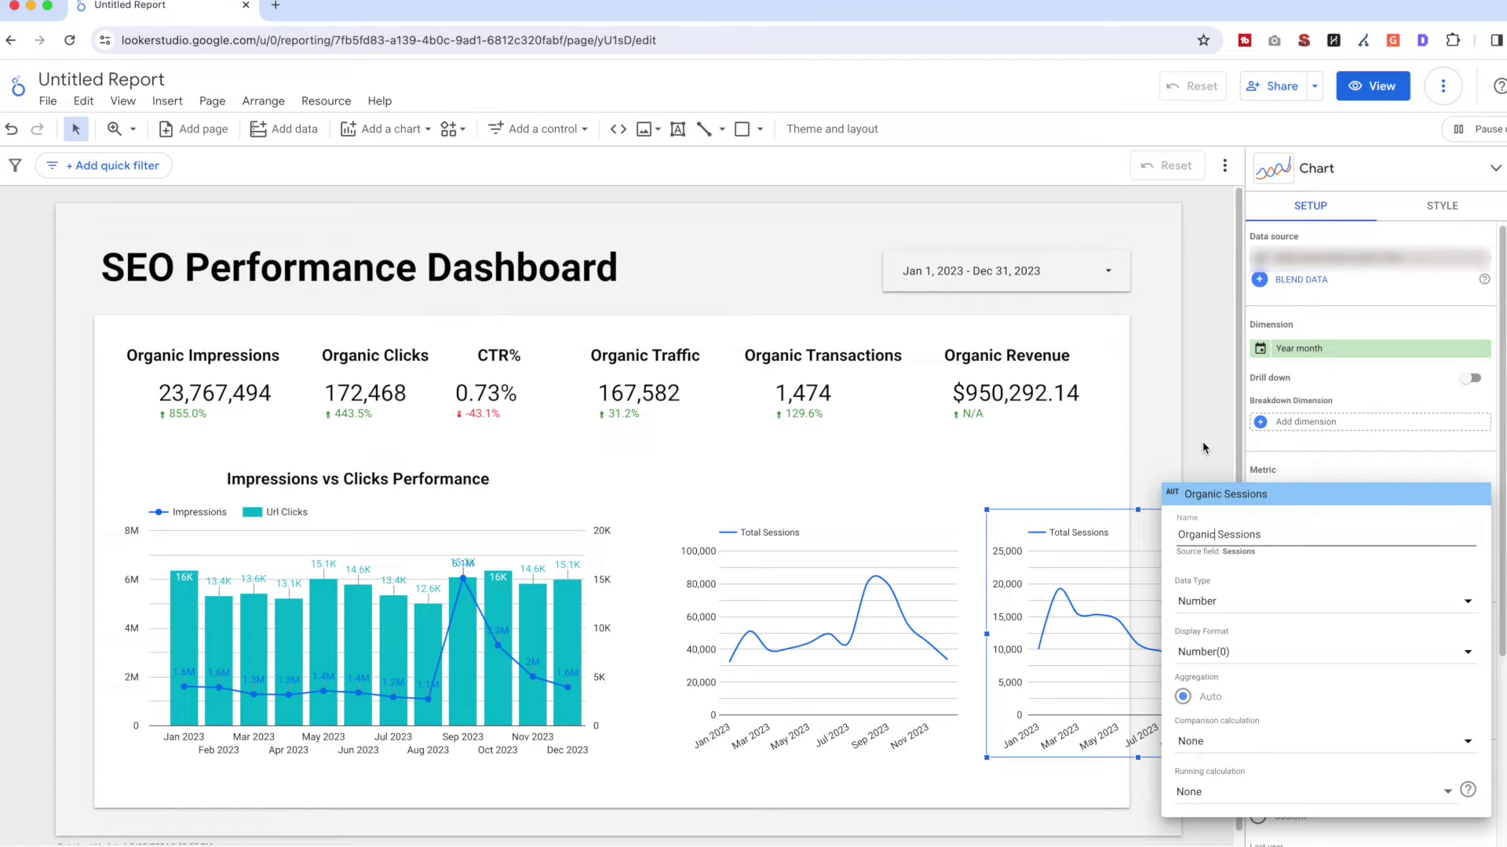
left_click(1202, 441)
Blend the data of the Total Sessions and Organic Sessions line charts into one chart
left_click(859, 532)
left_click(1082, 515, "shift")
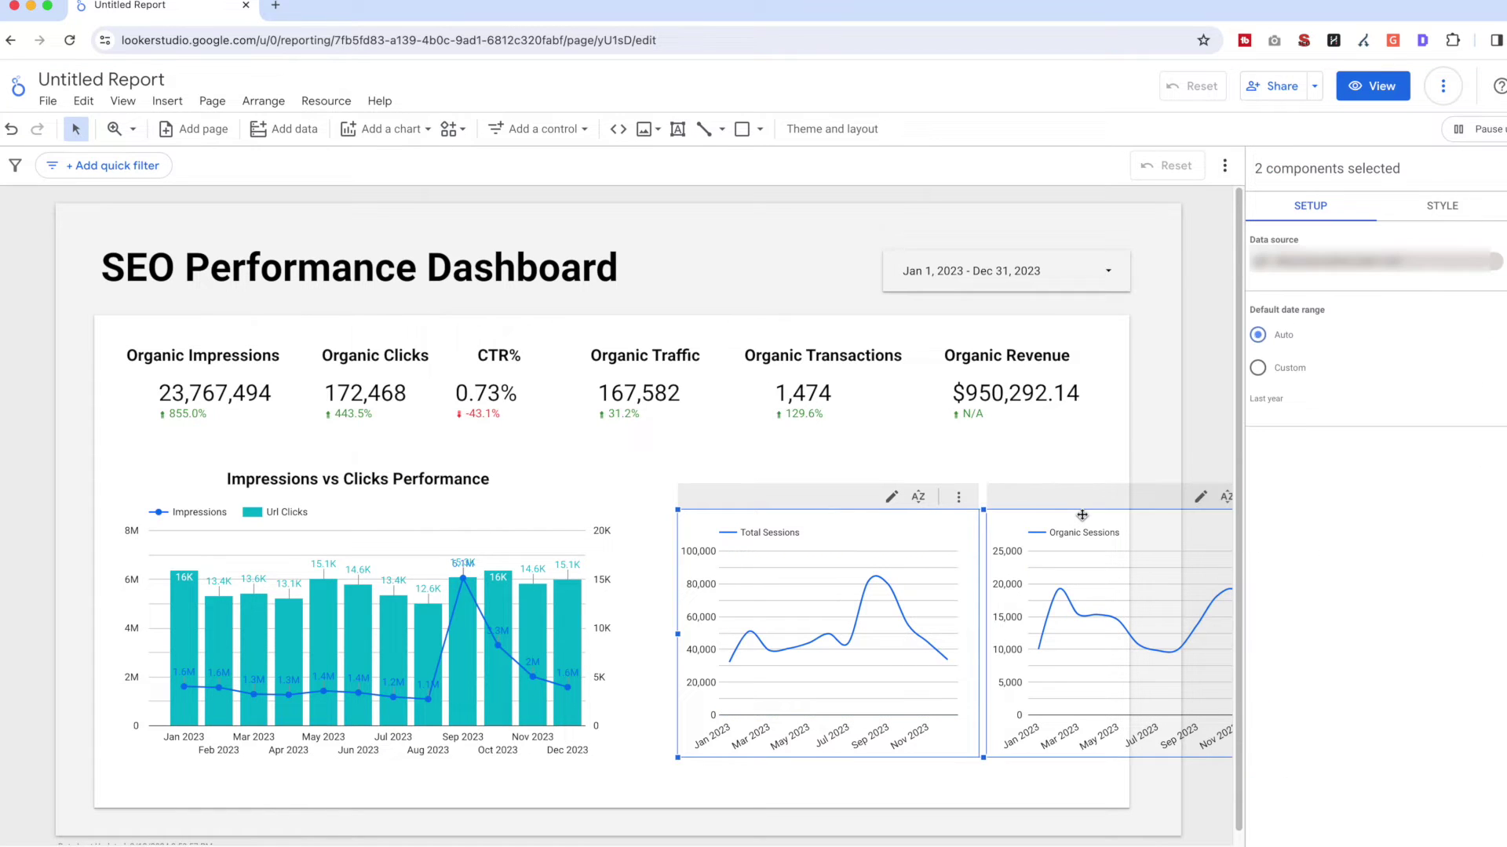
right_click(1082, 515)
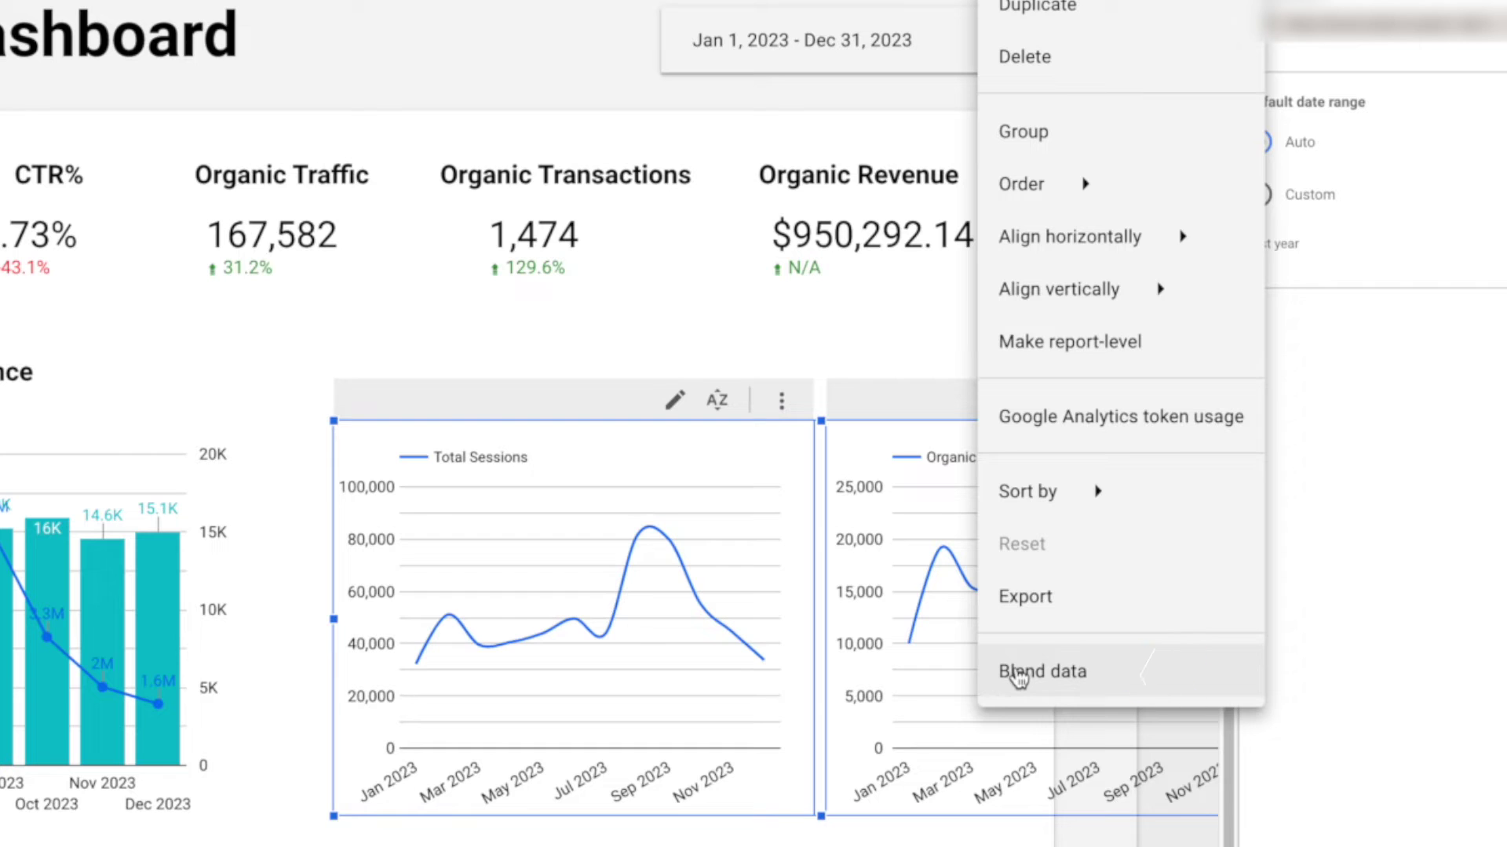
left_click(1017, 673)
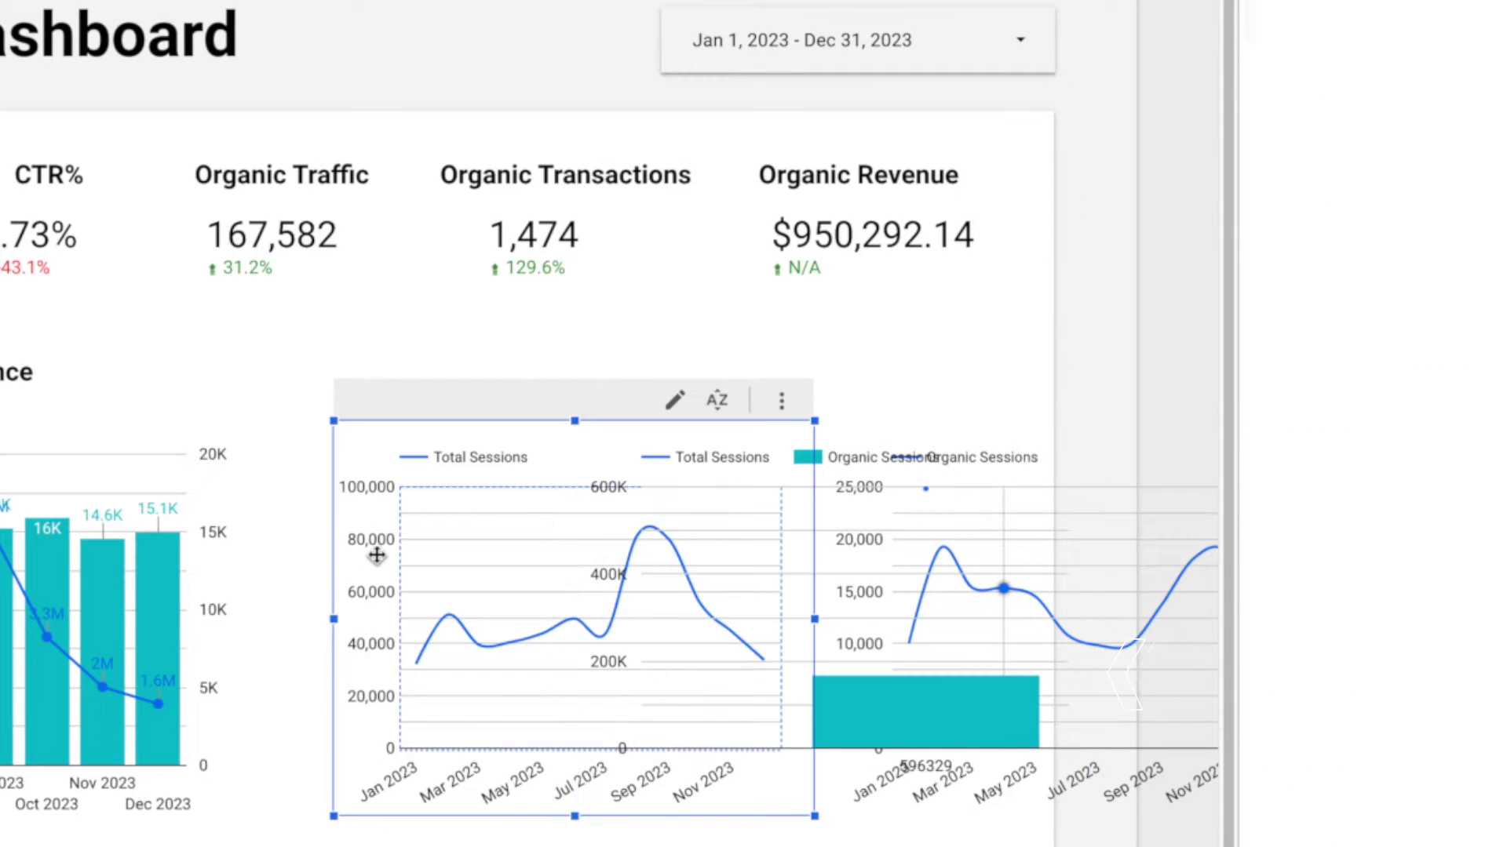
Delete the two source line charts, then move the blended chart into their place and widen it
left_click(1044, 532)
key("Delete")
left_click_drag(689, 489, 426, 496)
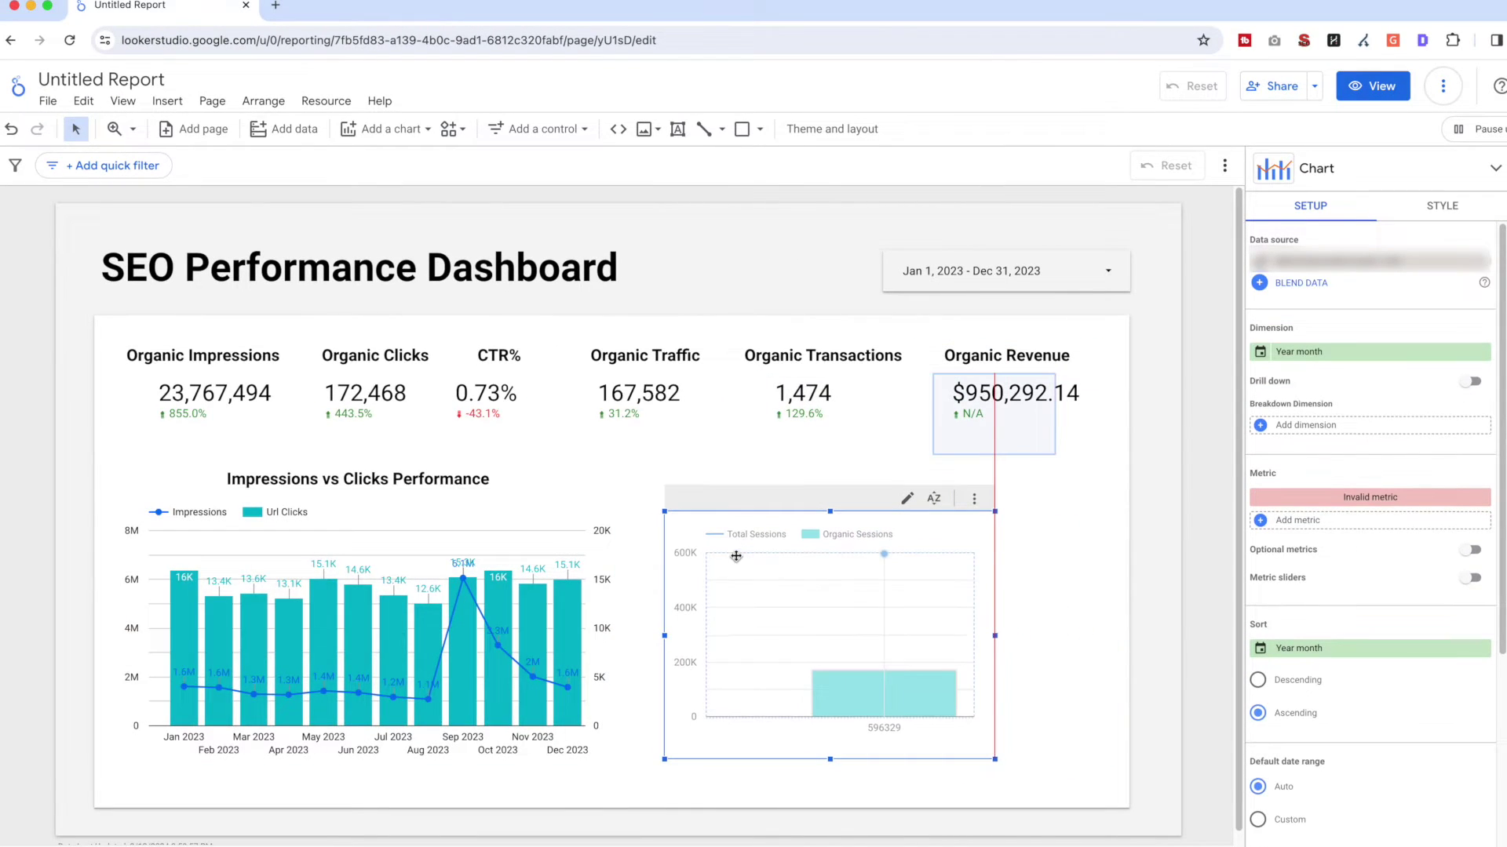
left_click_drag(995, 636, 1085, 637)
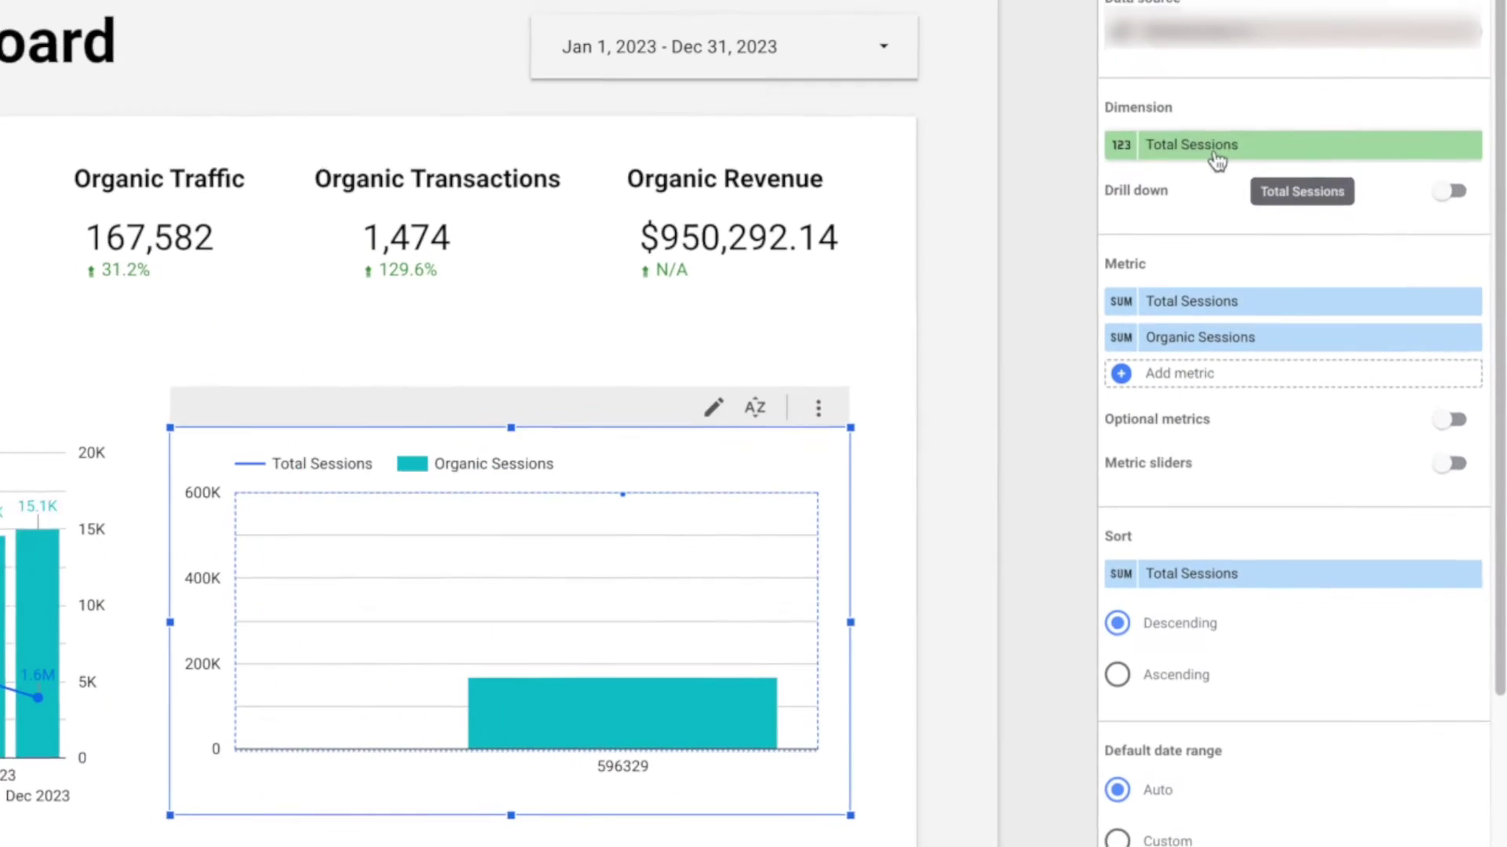
Set the blended chart's dimension to Year month and sort it by Year month in ascending order
left_click(1321, 343)
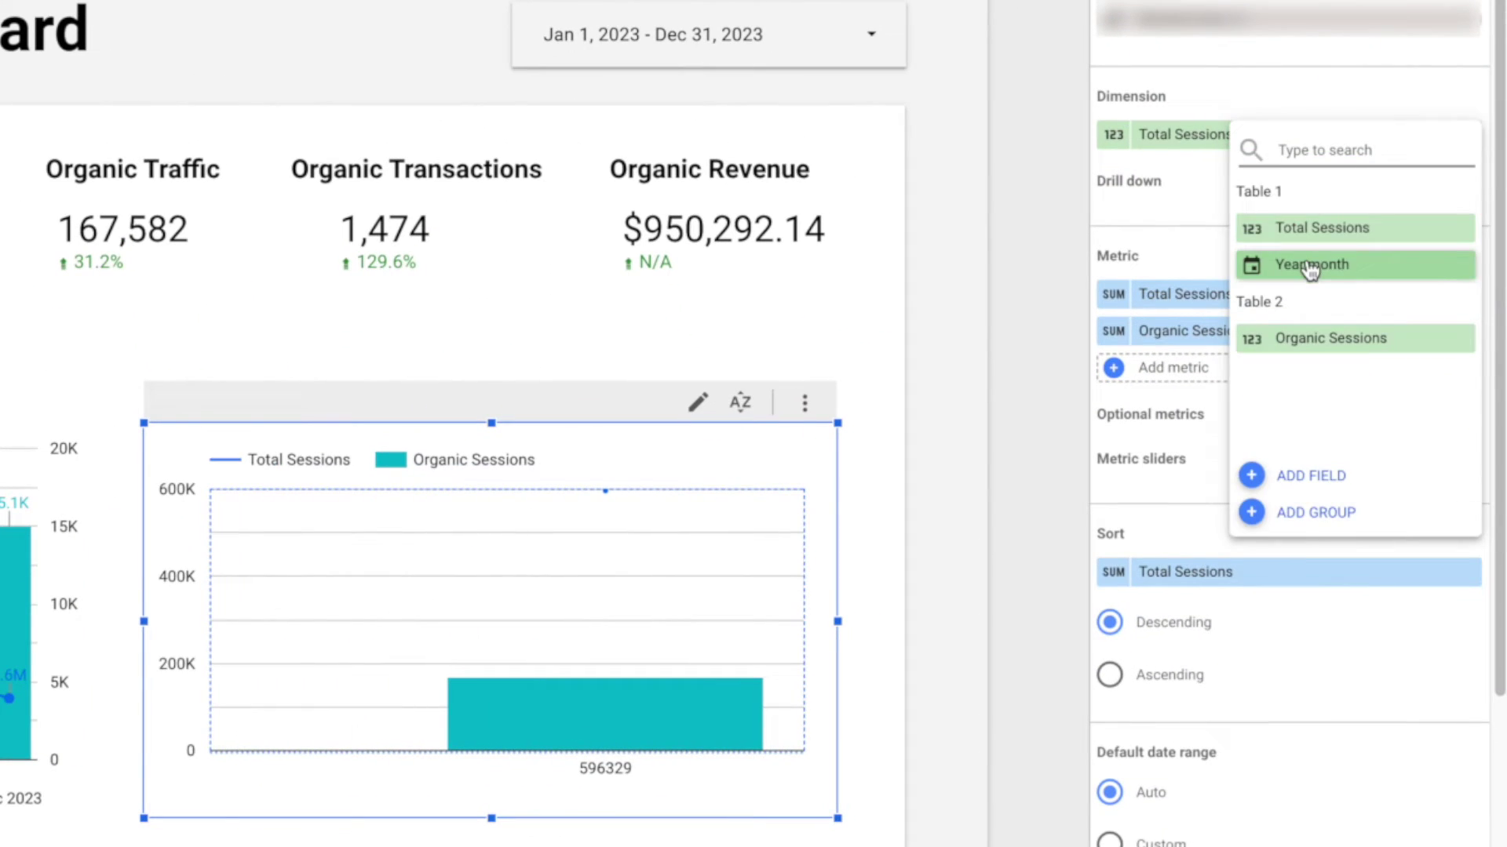
left_click(1370, 415)
left_click(1185, 572)
left_click(1318, 730)
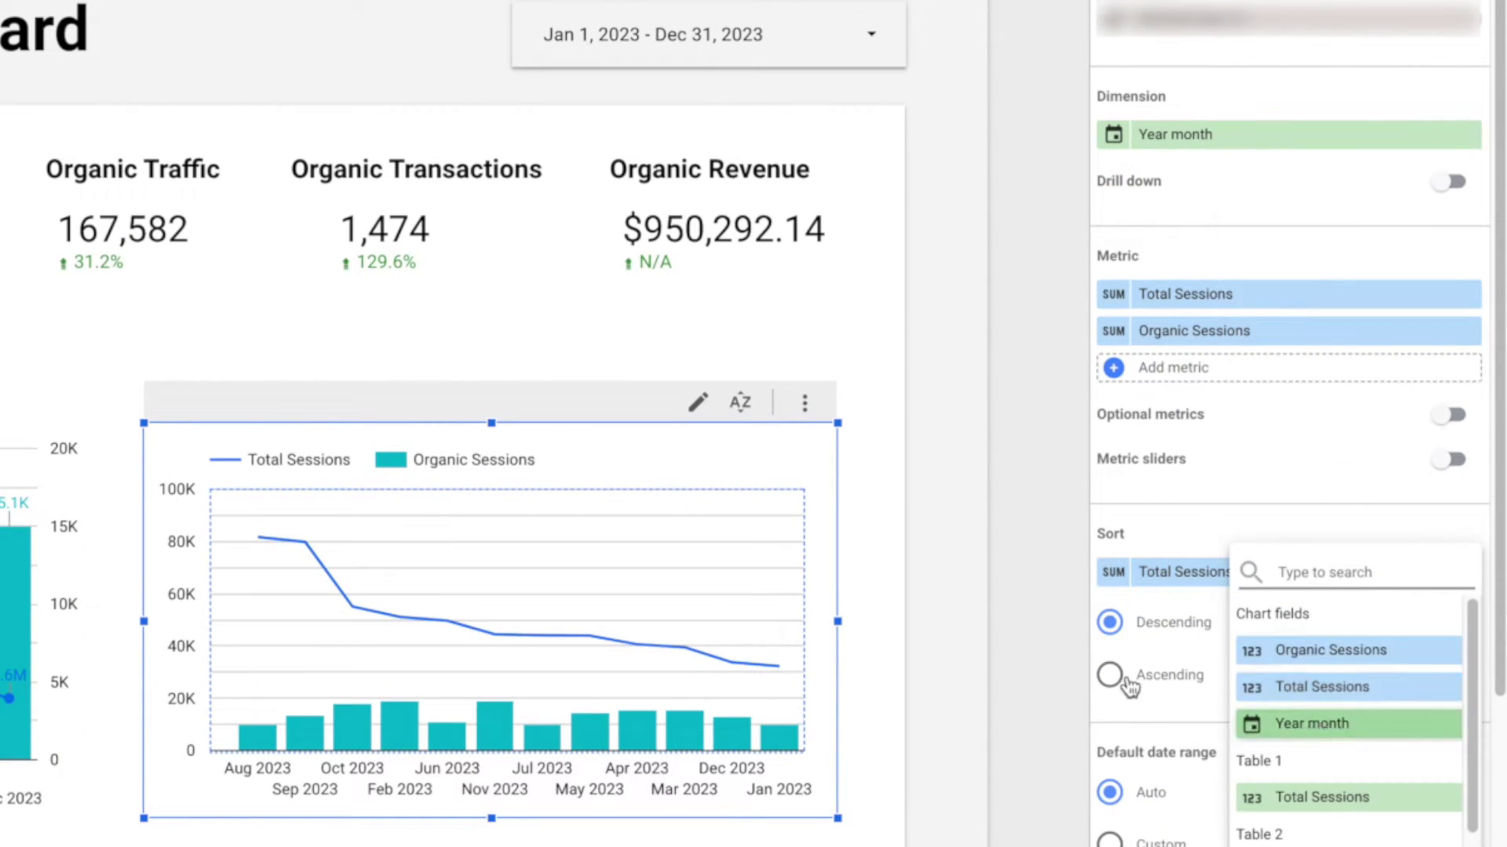
left_click(1109, 676)
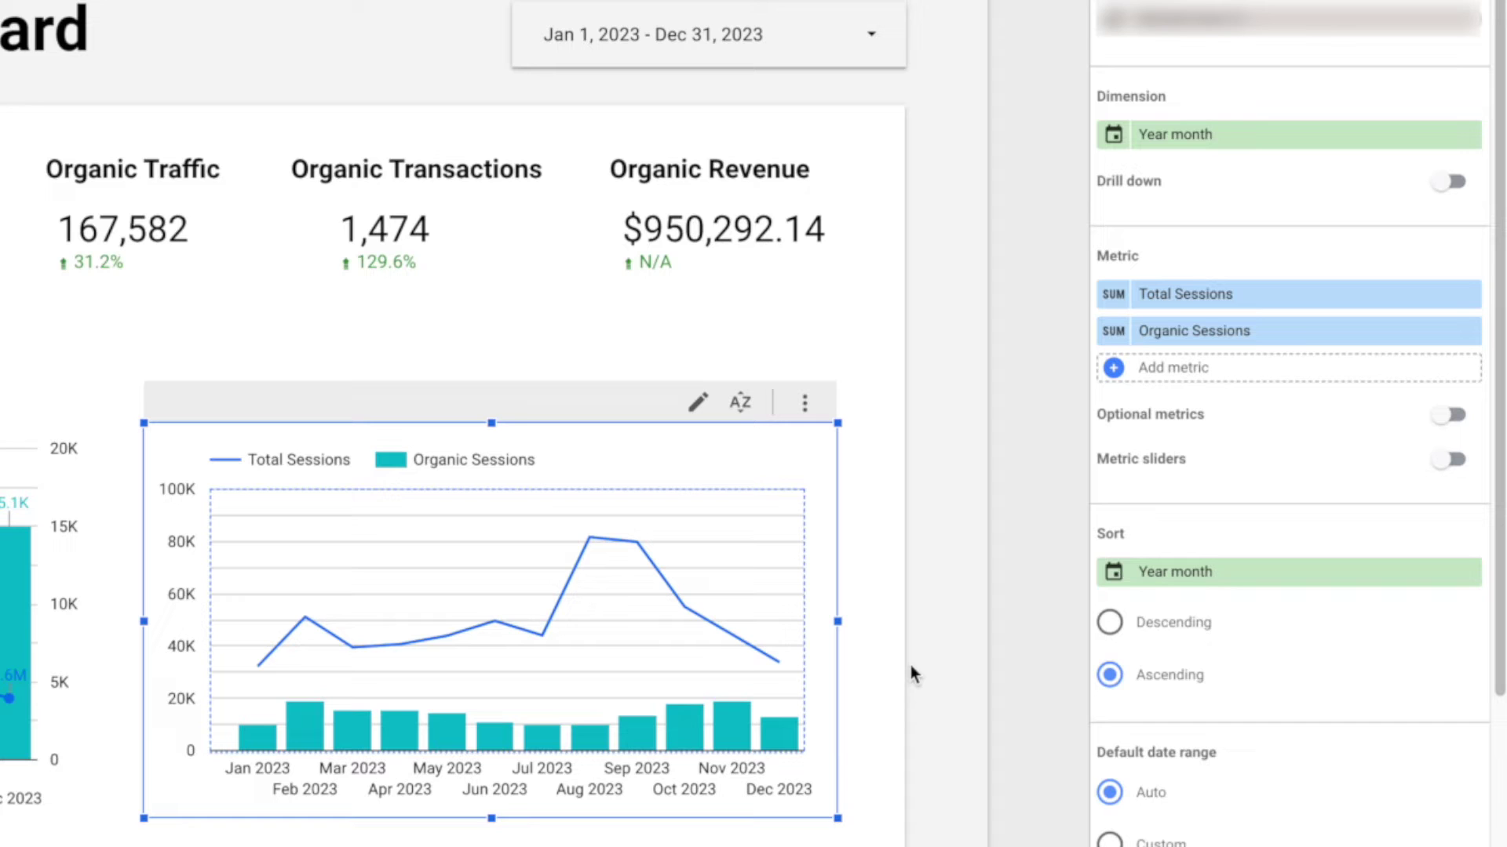
Change the blended chart's Organic Sessions series from bars to a line
left_click(1387, 2)
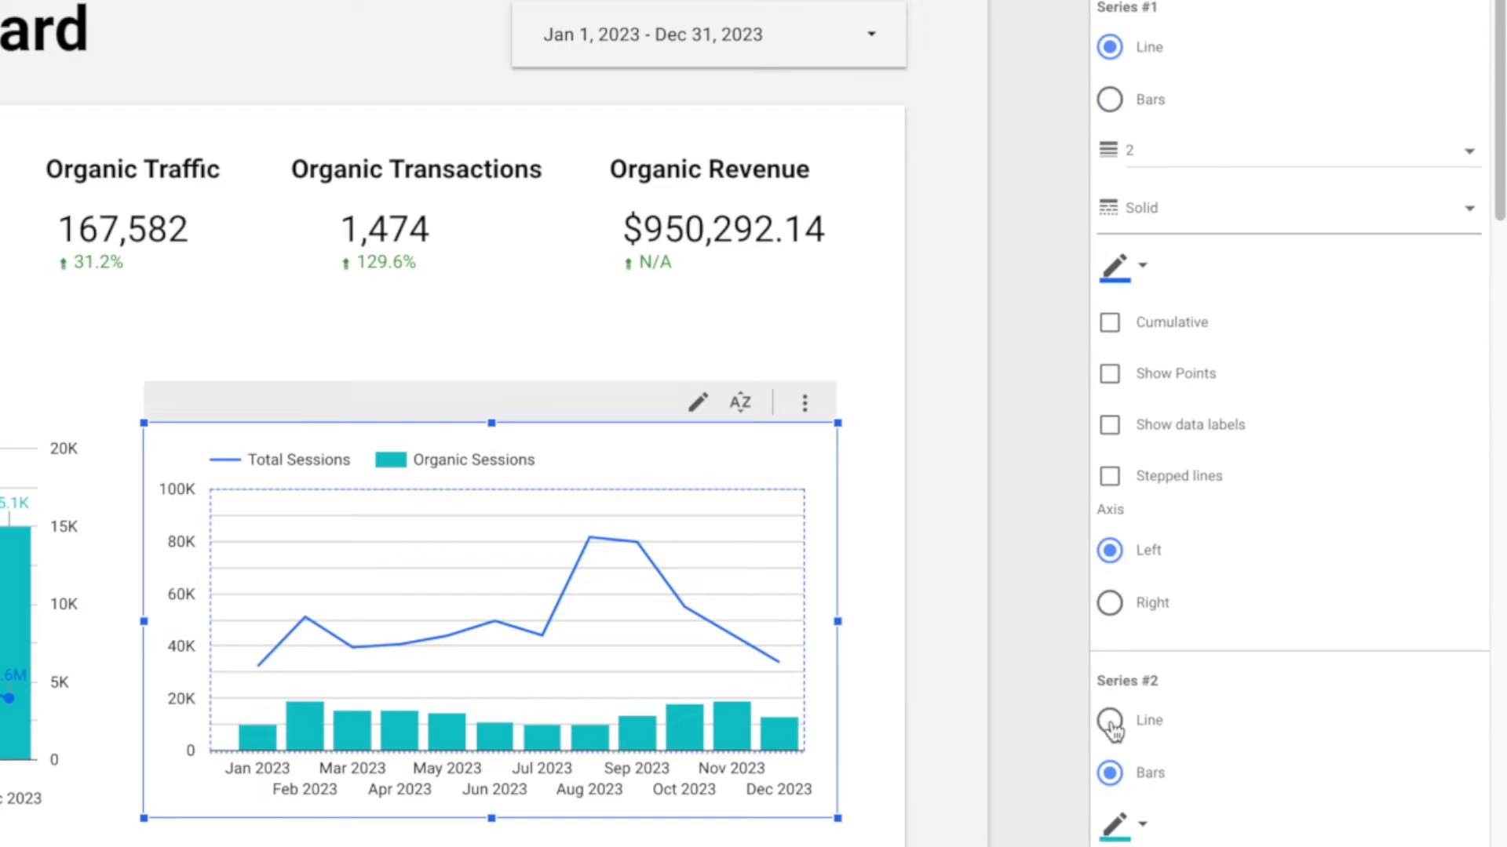
left_click(1121, 722)
scroll(1130, 730, "down", 3)
Show points and data labels with compact numbers on the Total Sessions line
scroll(1109, 356, "up", 2)
left_click(1110, 346)
scroll(1161, 690, "down", 1)
left_click(1110, 297)
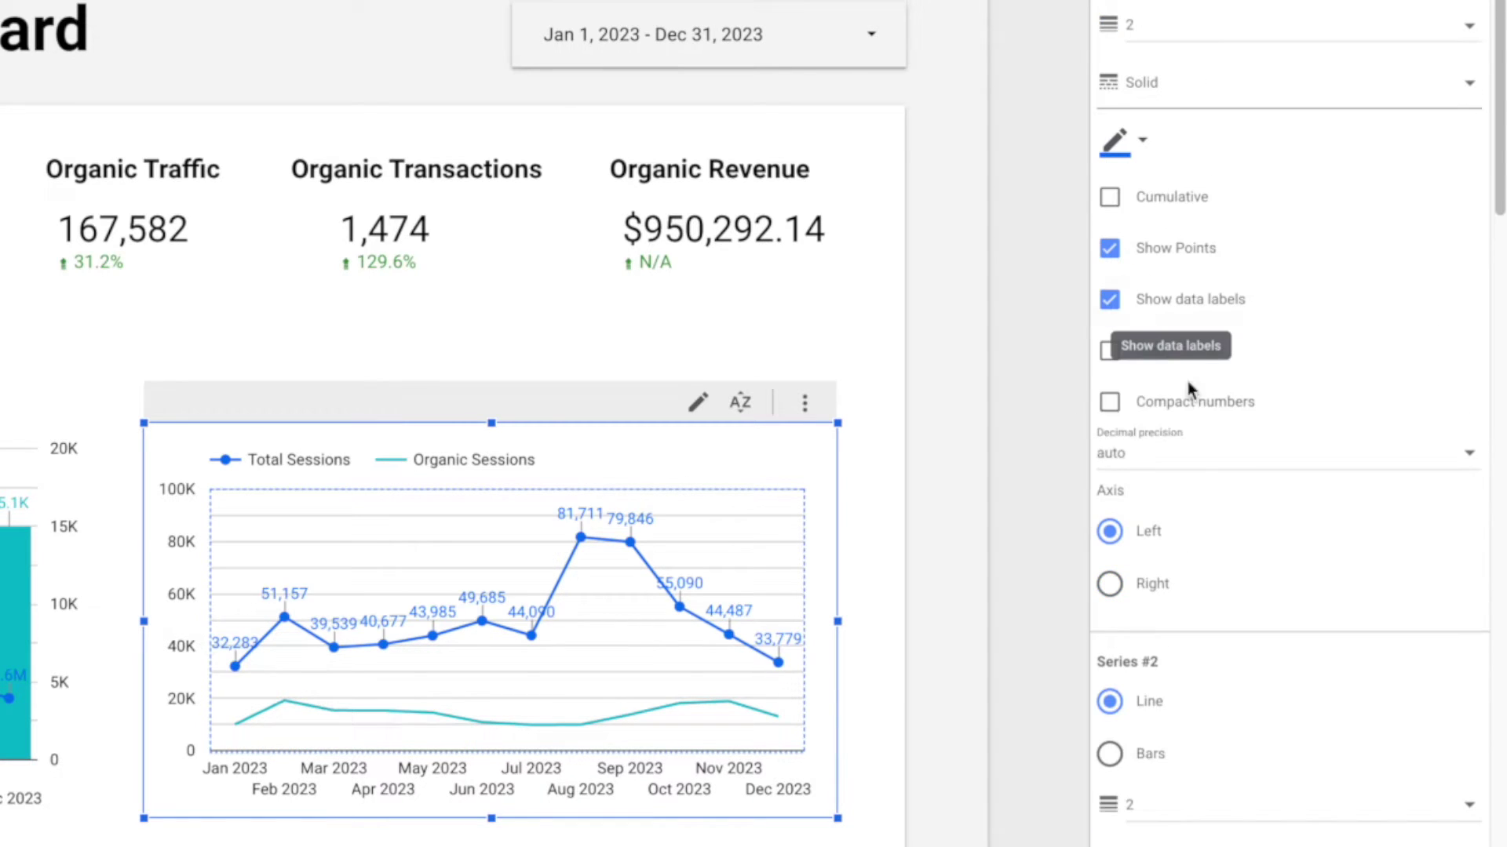
scroll(1113, 369, "down", 1)
left_click(1111, 366)
Show points and data labels on the Organic Sessions line
scroll(1114, 373, "down", 2)
left_click(1110, 818)
scroll(1111, 816, "down", 3)
left_click(1110, 633)
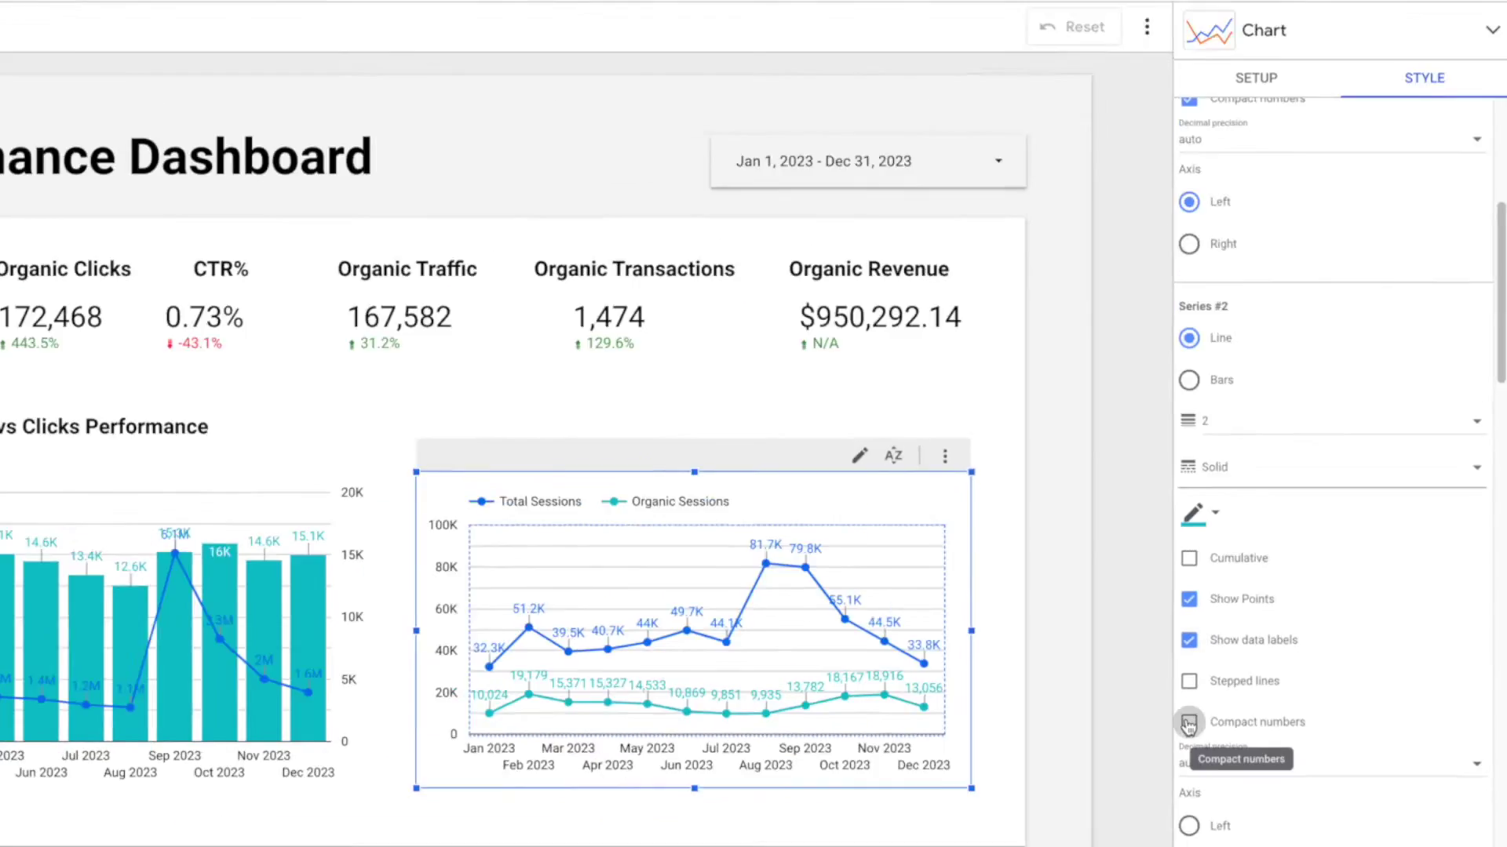